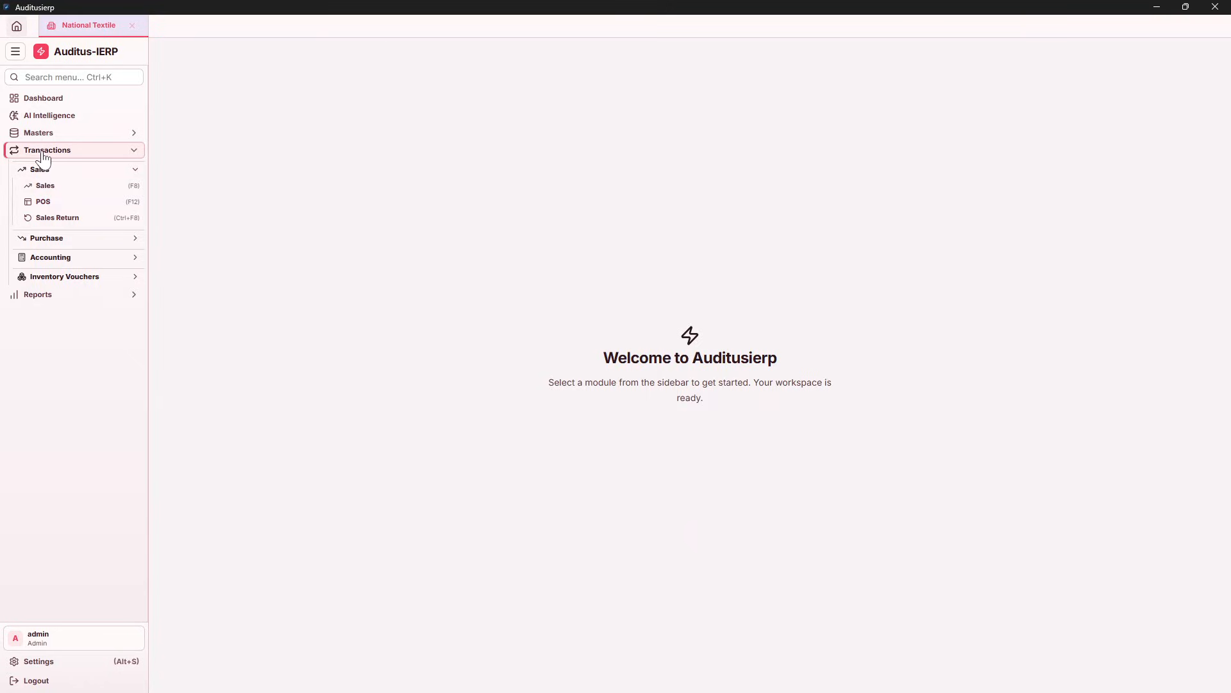
Expand Transactions > Sales and open a blank Sales invoice dated 10-08-2026
click(48, 171)
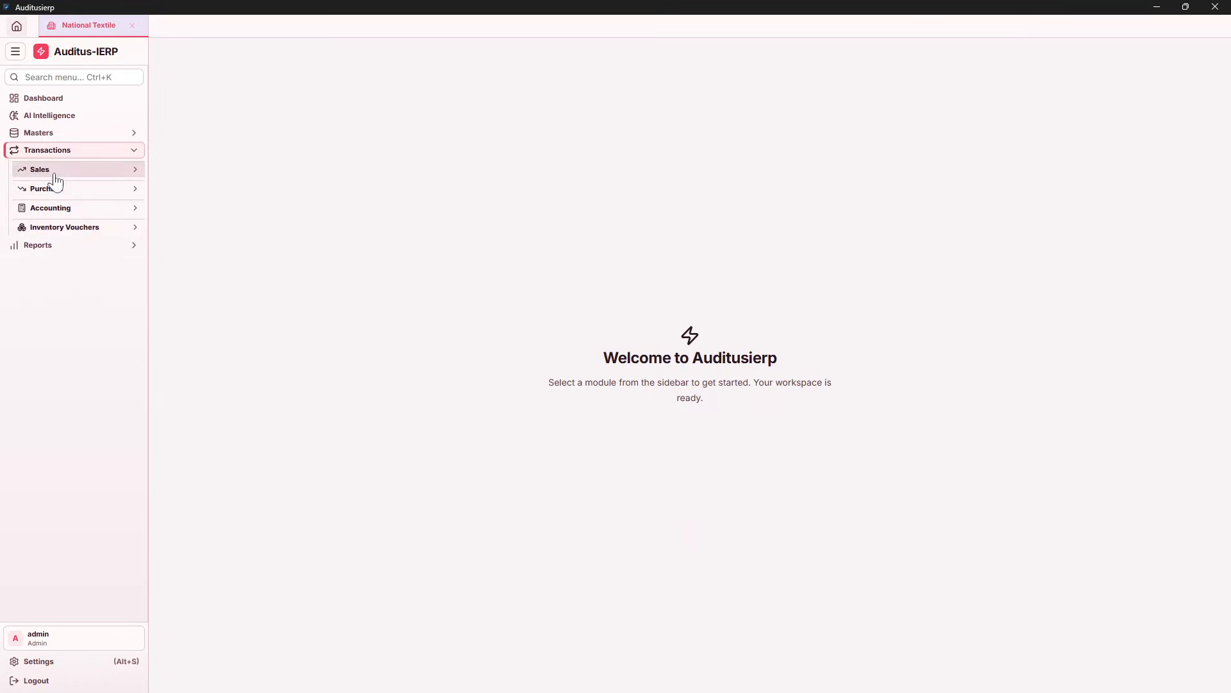
click(61, 173)
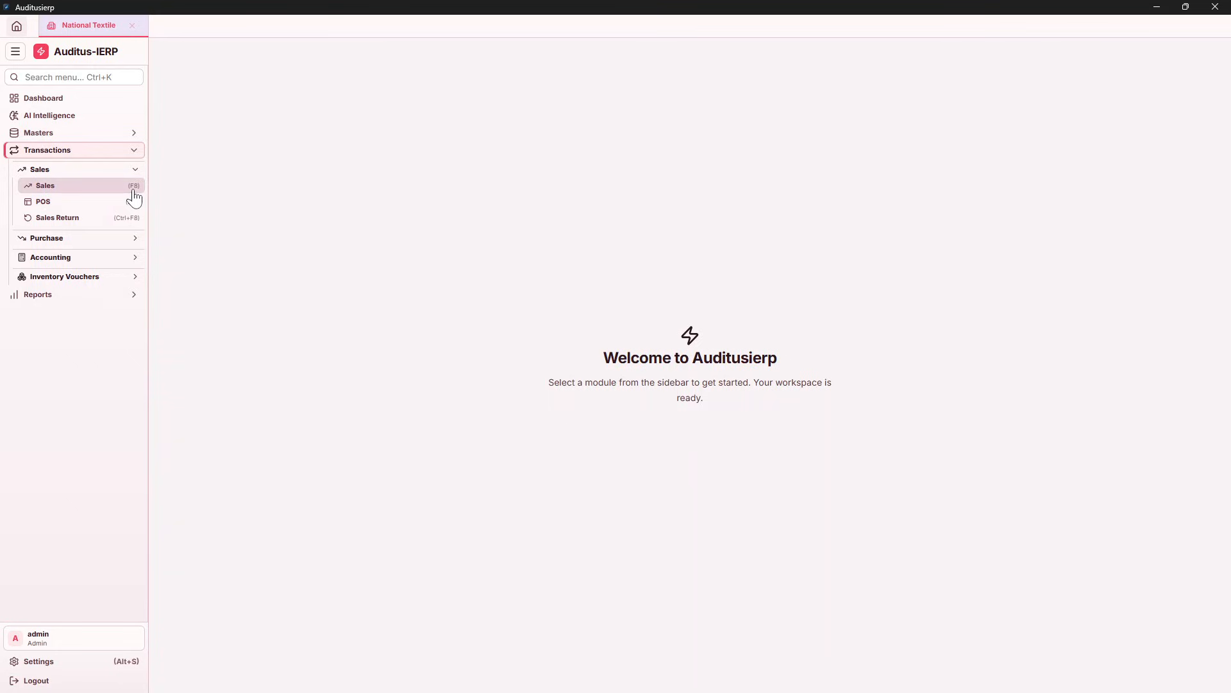
click(84, 191)
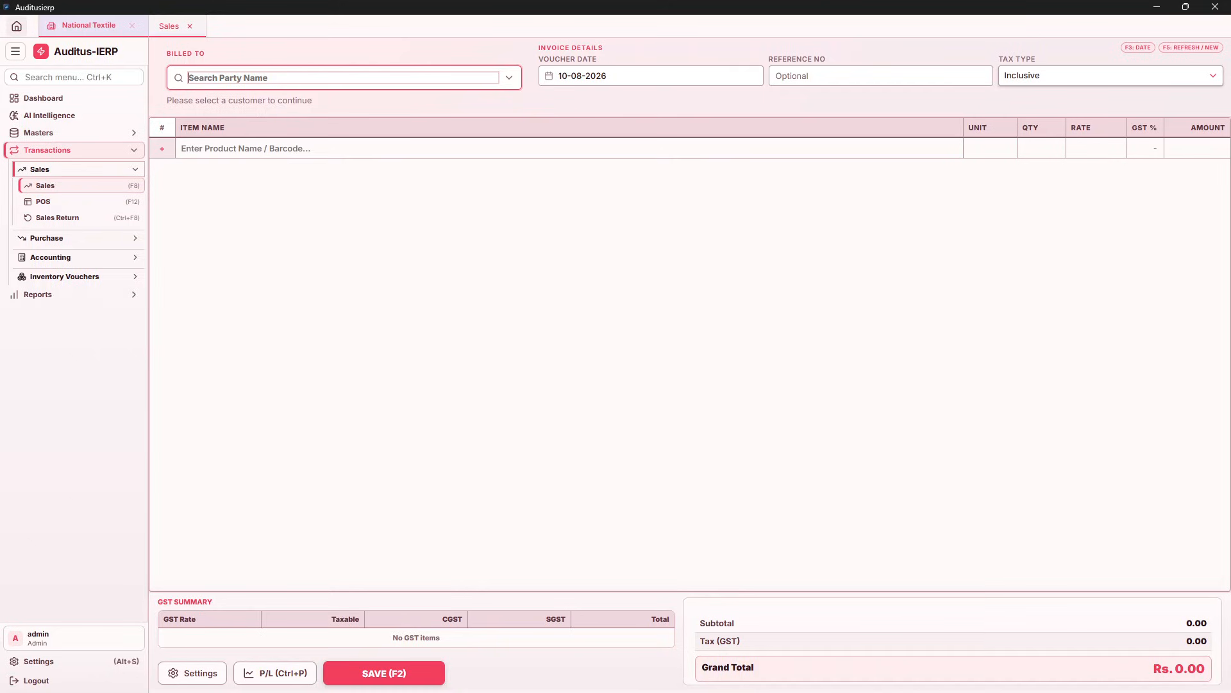
Bill the invoice to Customer A, keeping voucher date 10-08-2026 and a blank reference number
text(cu)
key(Down)
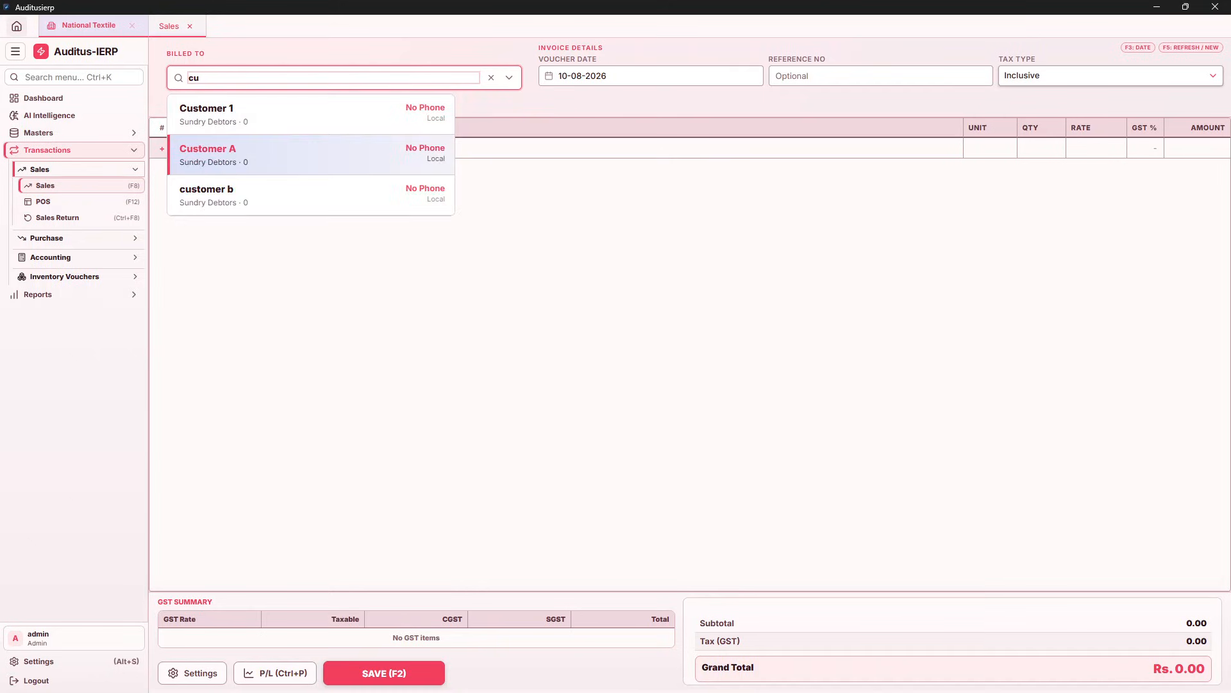
key(Return)
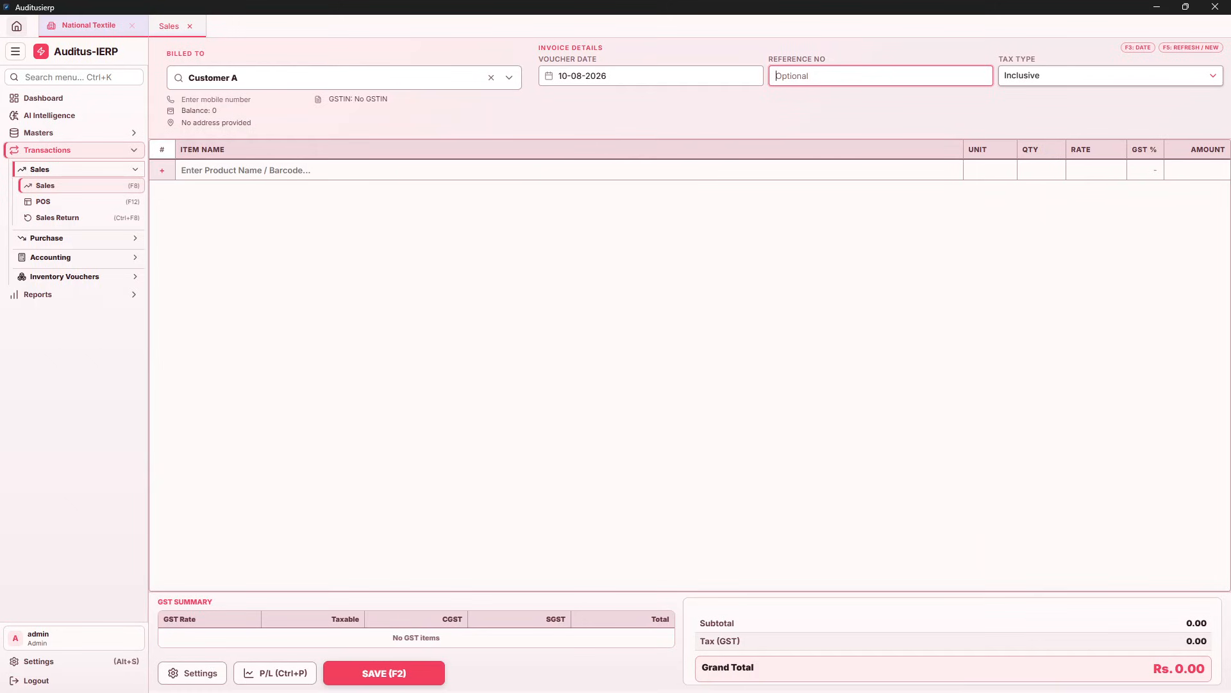
key(F3)
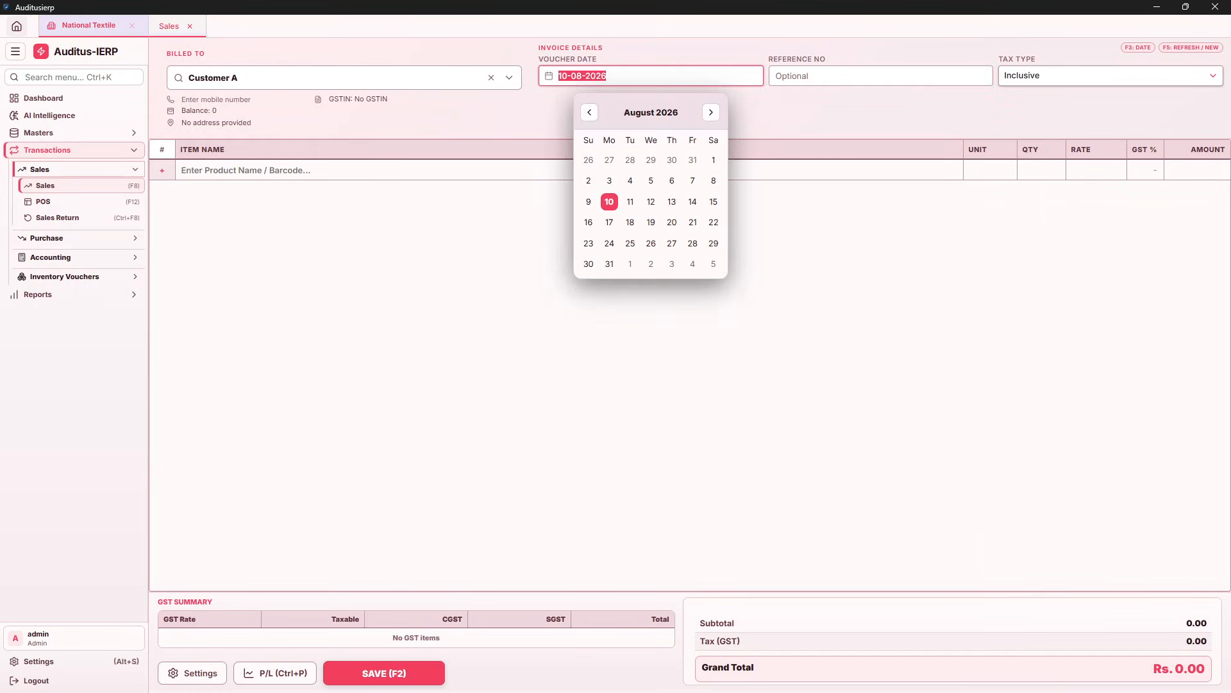
key(Escape)
key(Return)
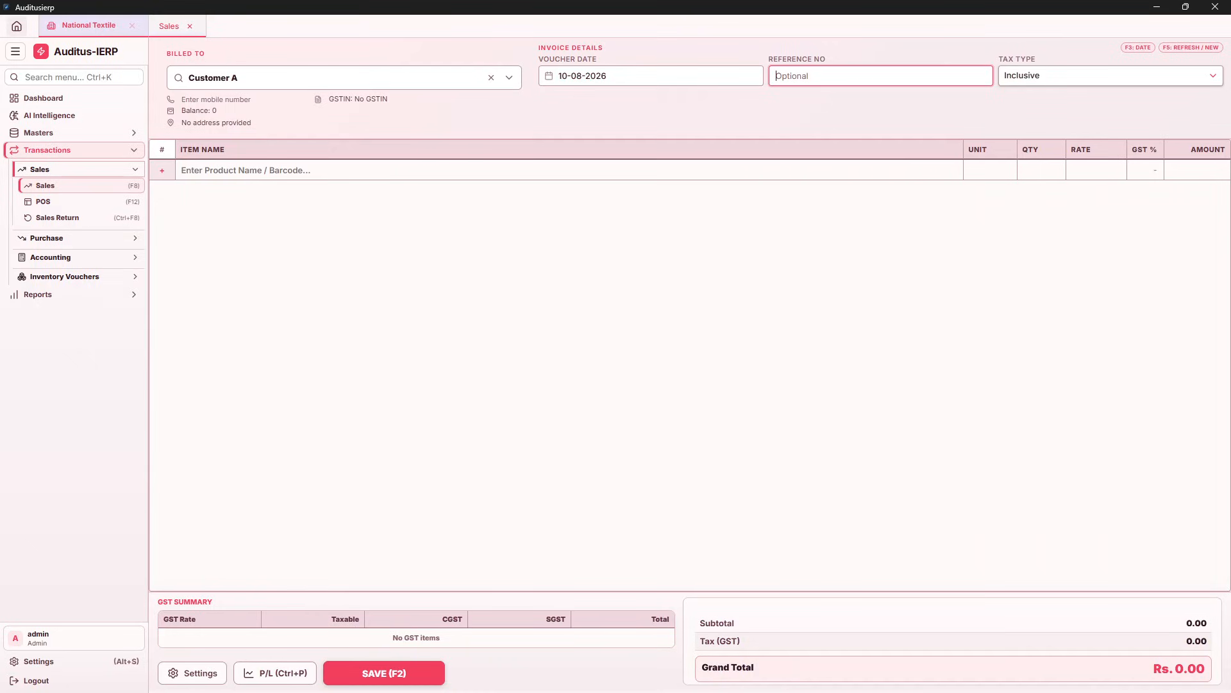
key(Return)
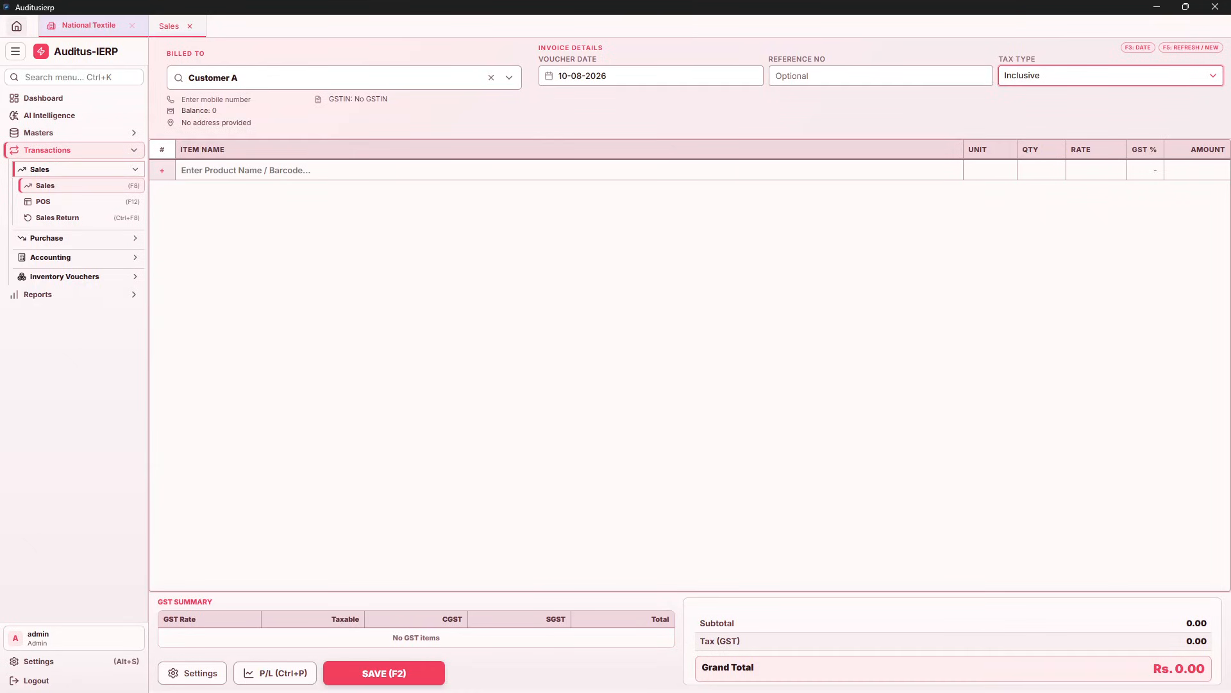
Leave the invoice's tax type set to Inclusive
key(space)
key(Up)
key(Down)
key(Up)
key(Down)
key(Up)
key(Down)
key(Up)
key(Down)
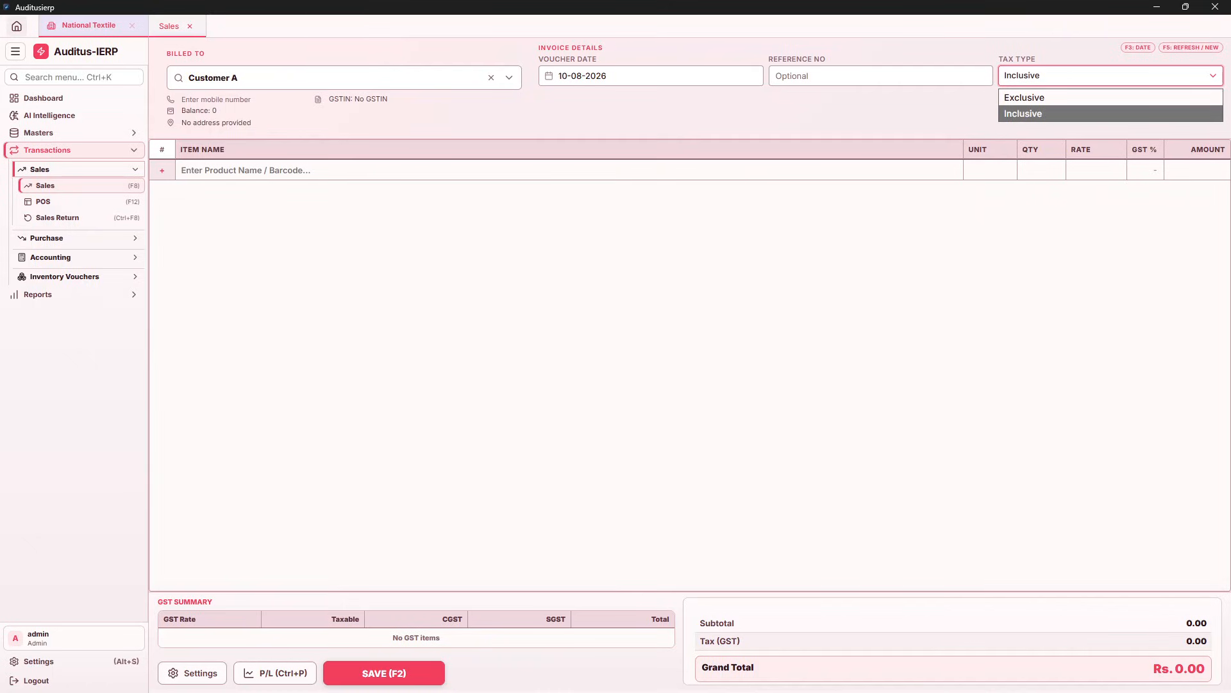
key(Up)
key(Down)
key(Return)
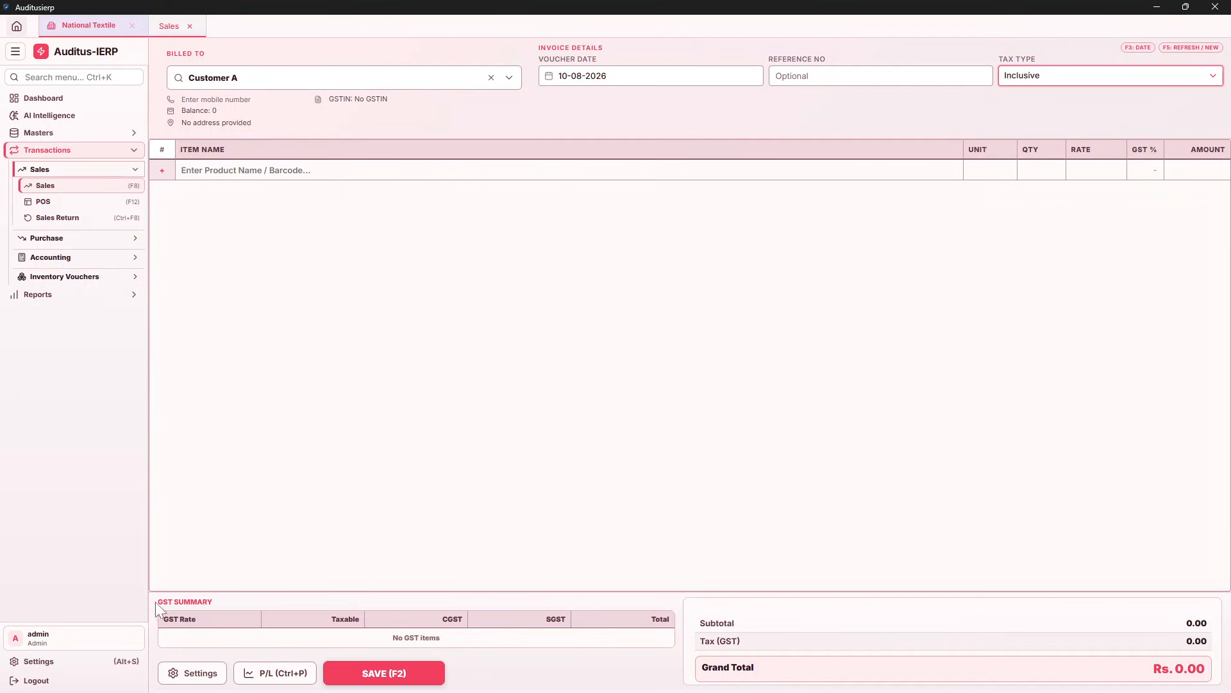
click(193, 674)
scroll(705, 493, down, 2)
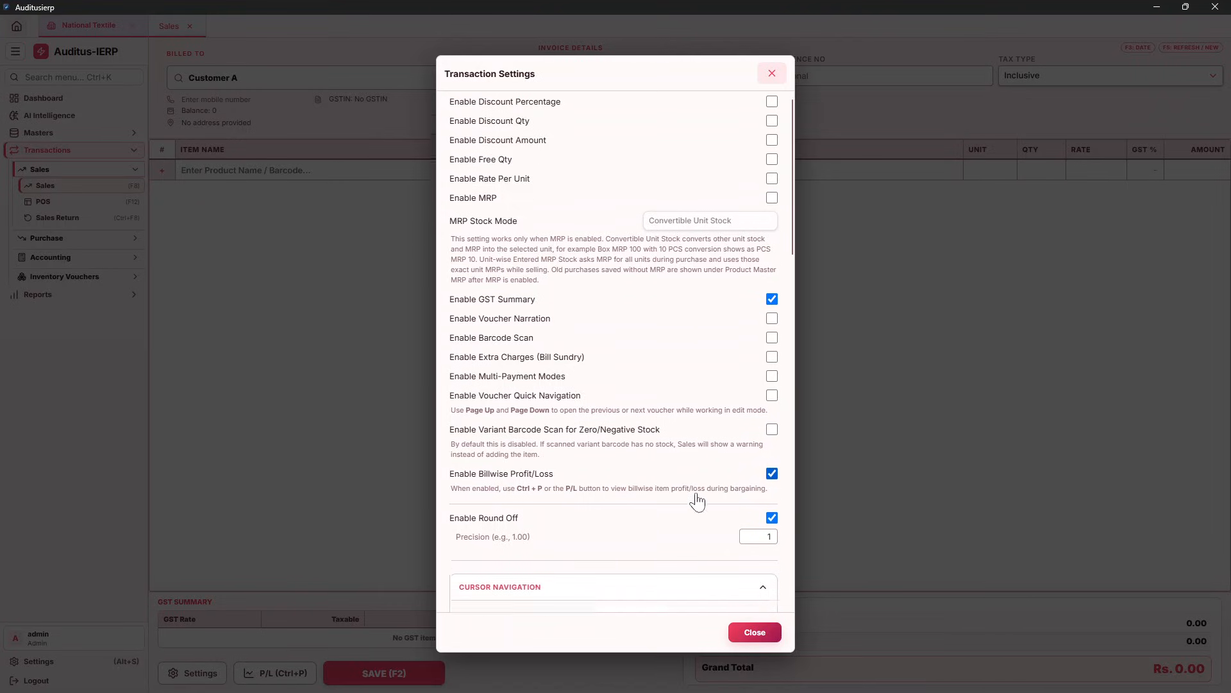
click(731, 486)
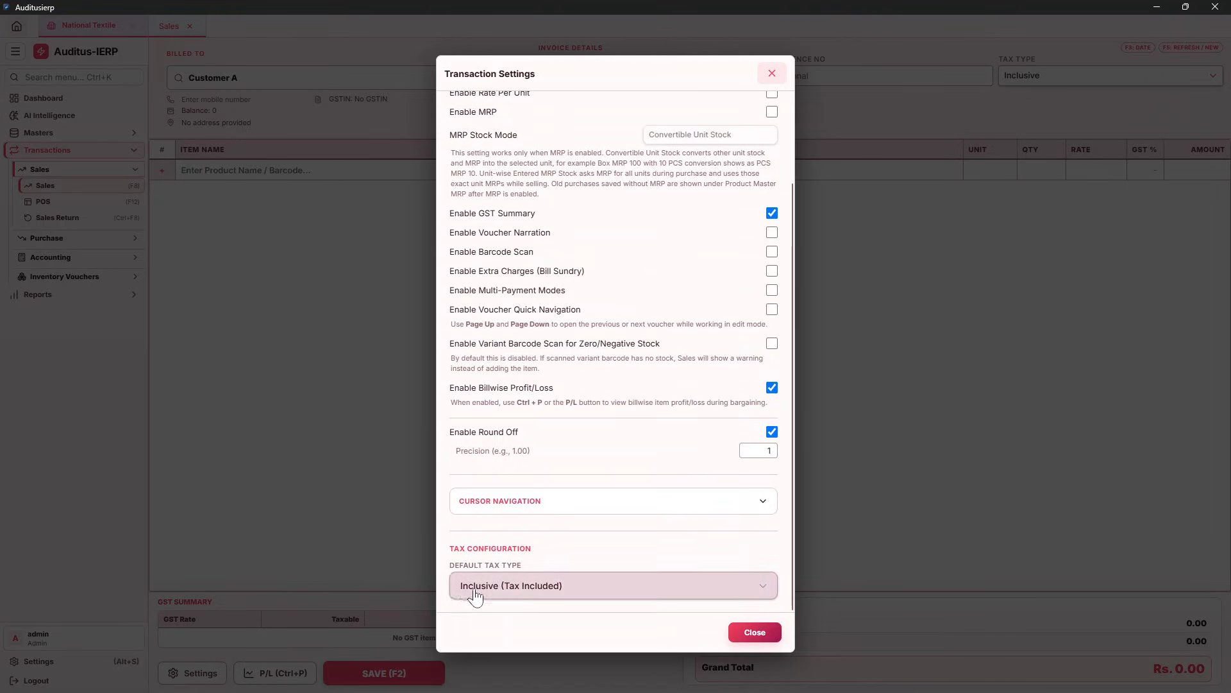
click(755, 631)
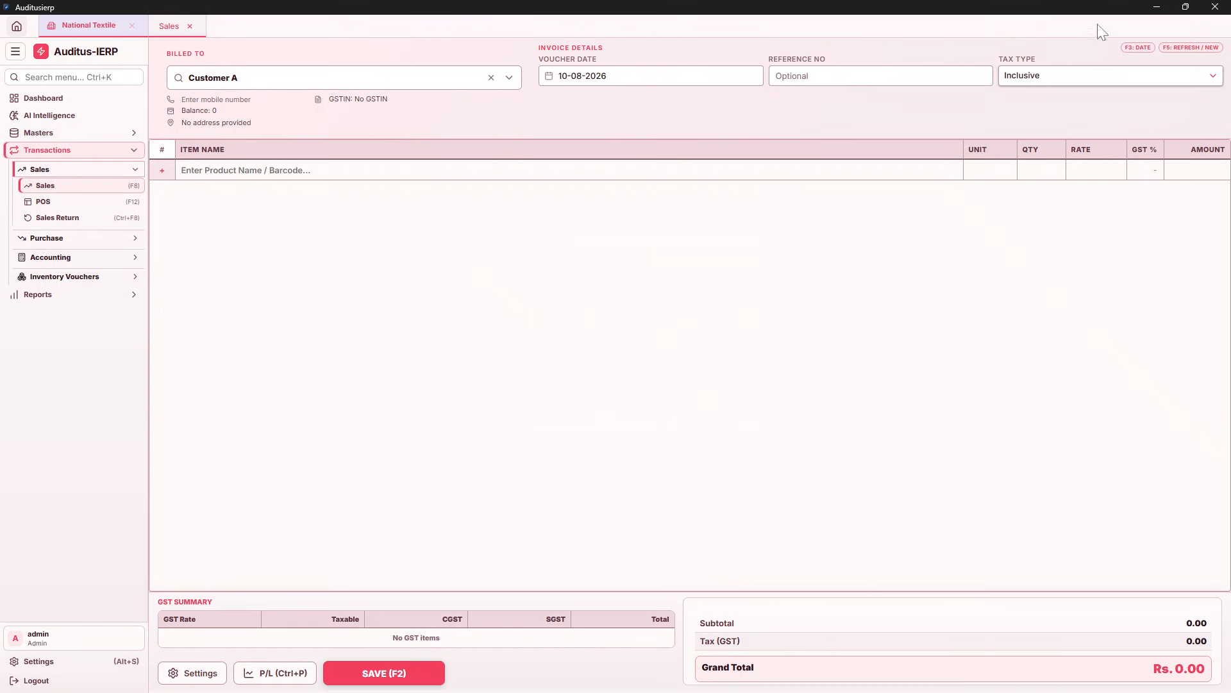
click(1039, 77)
click(1037, 100)
click(1040, 79)
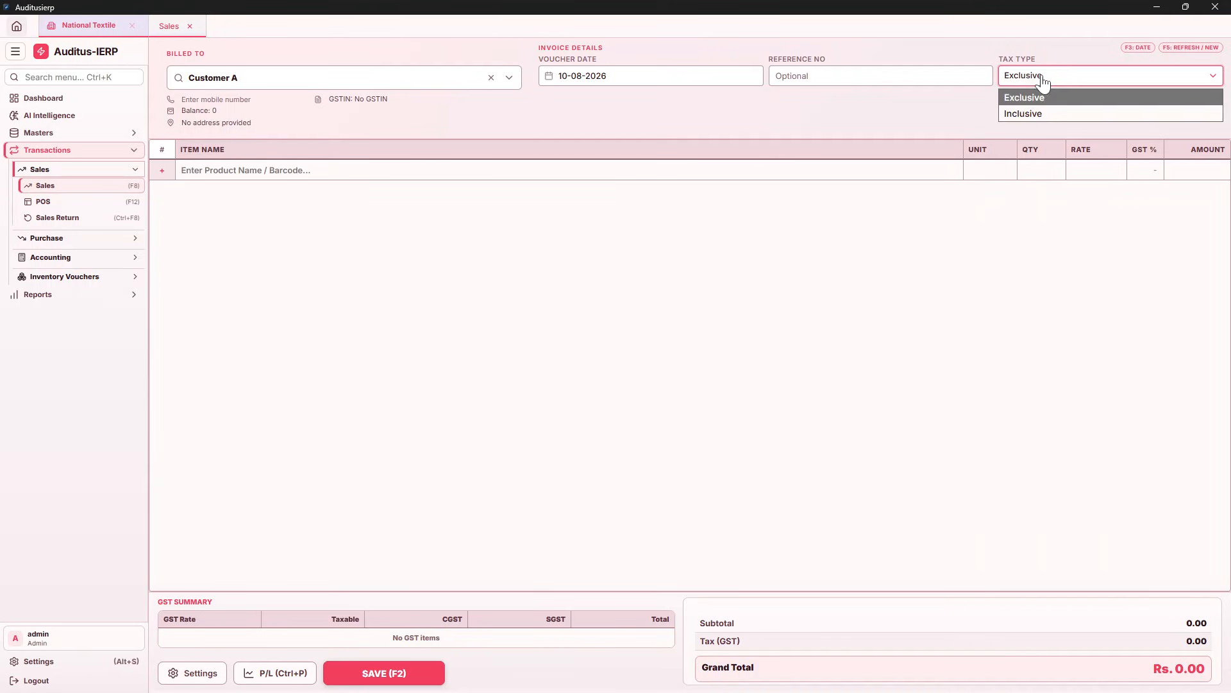
click(1031, 114)
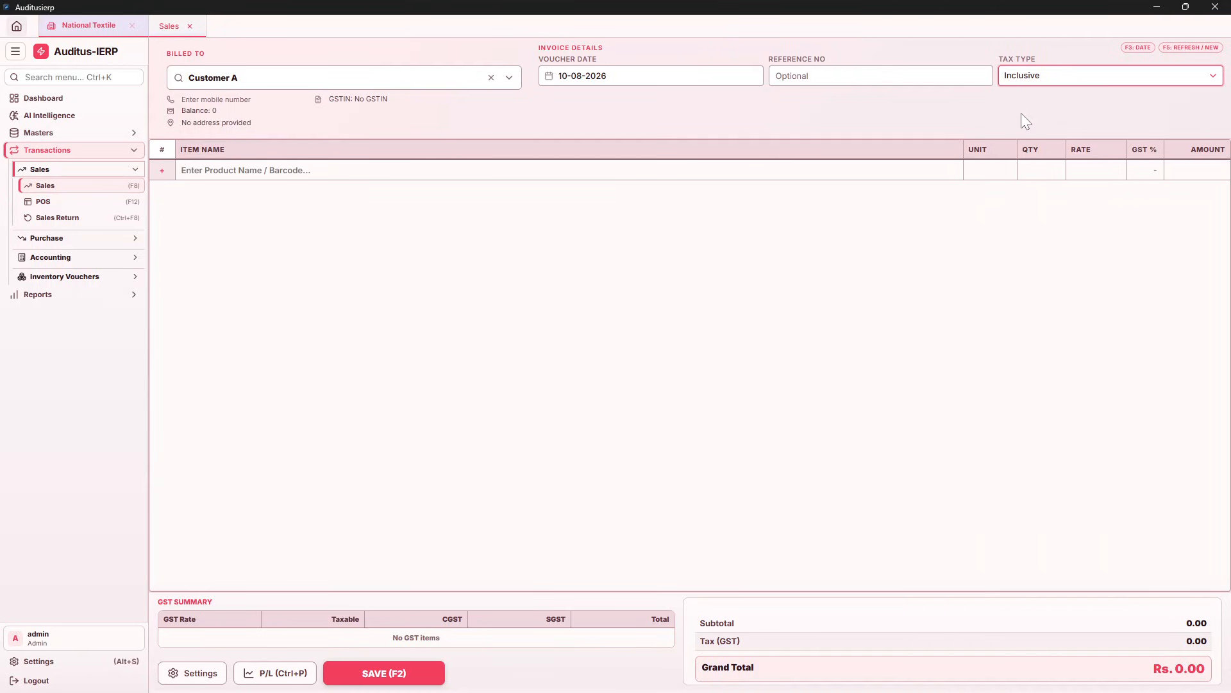
click(186, 672)
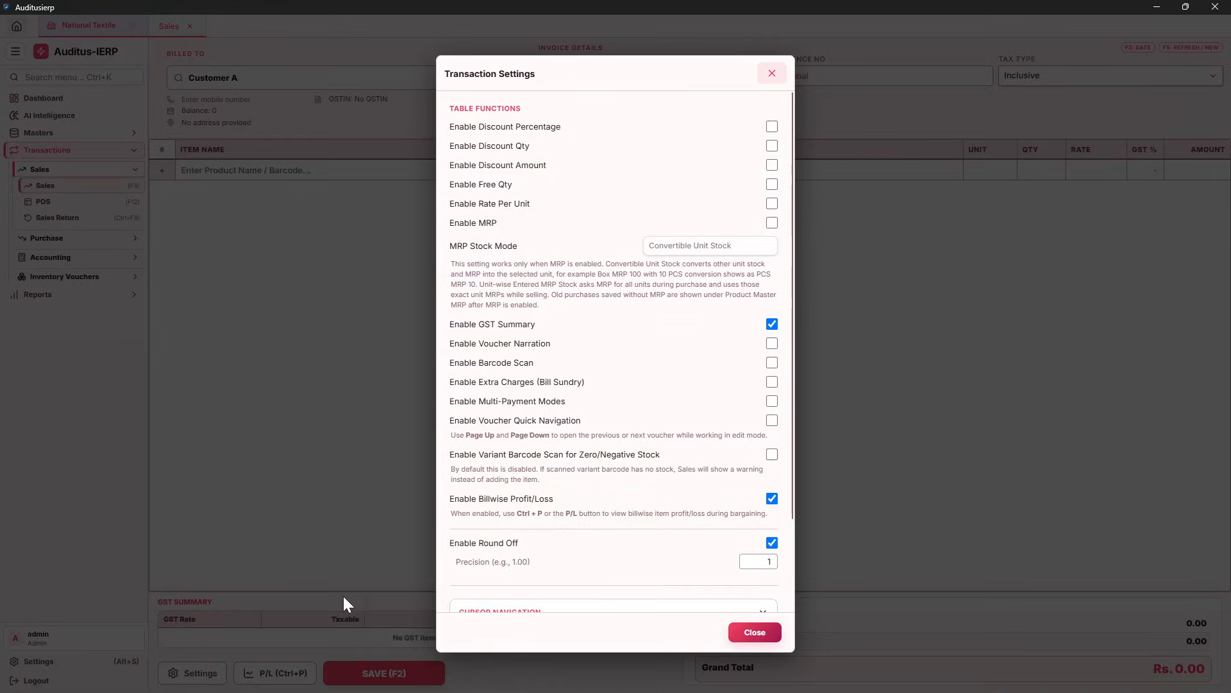
scroll(607, 575, down, 3)
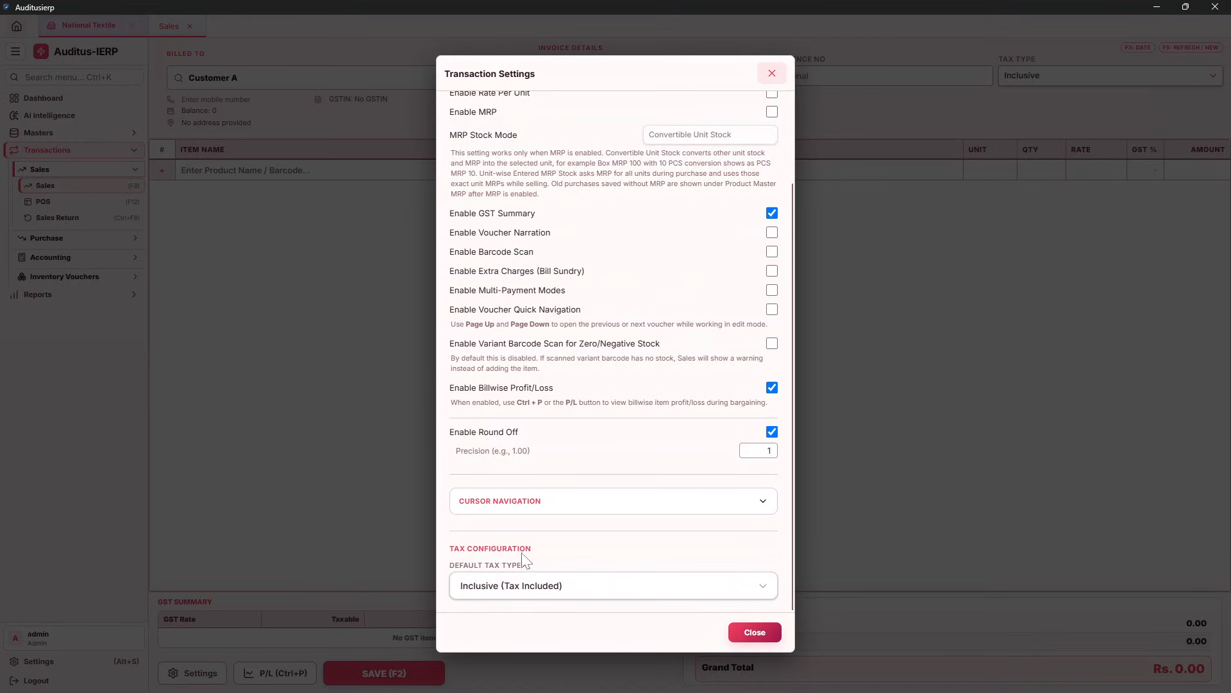
click(565, 599)
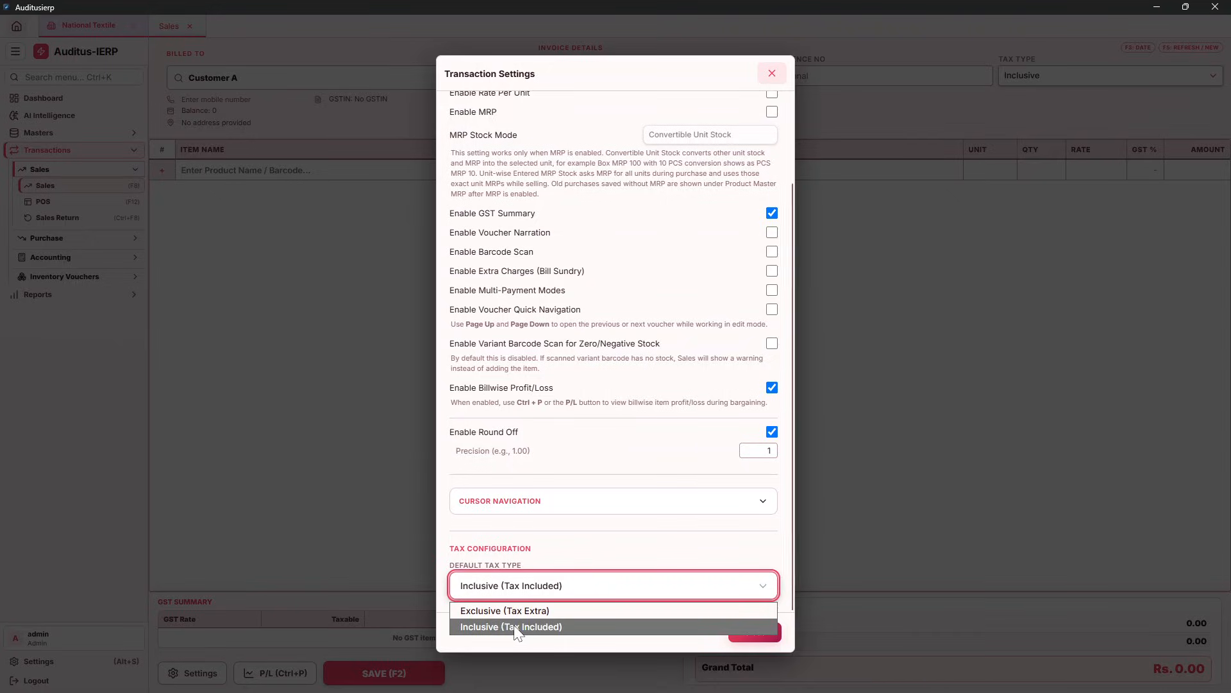
click(517, 632)
click(757, 636)
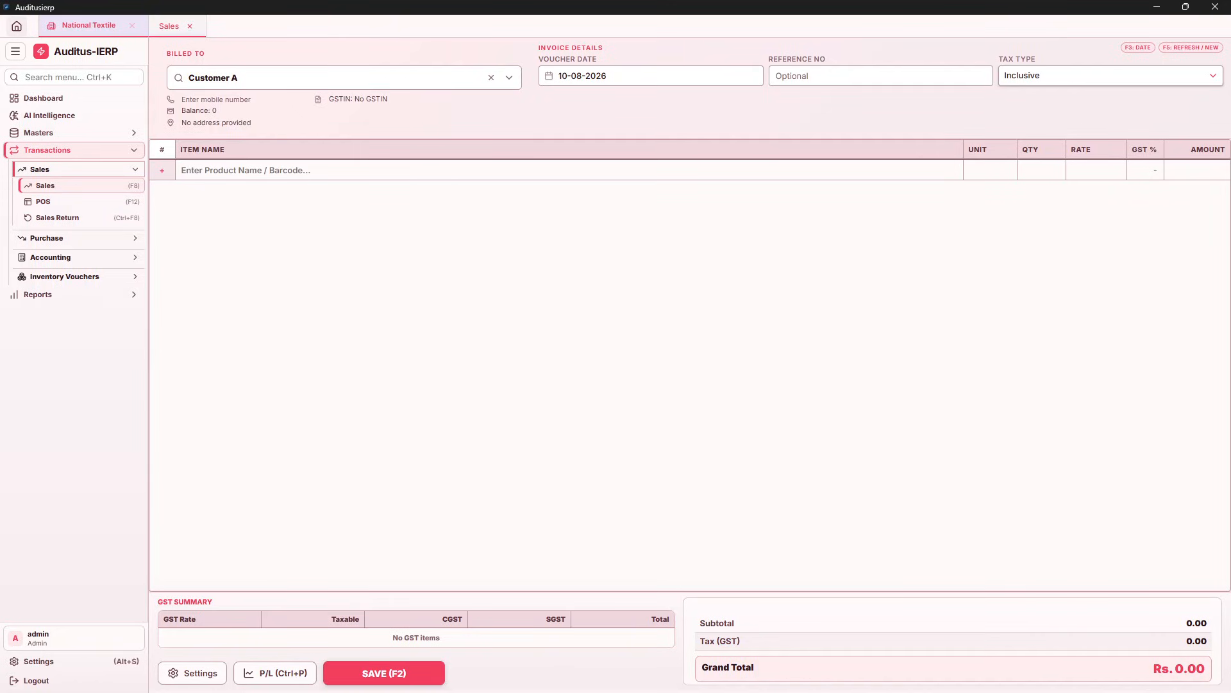
Enter the customer's mobile number on the invoice
click(216, 99)
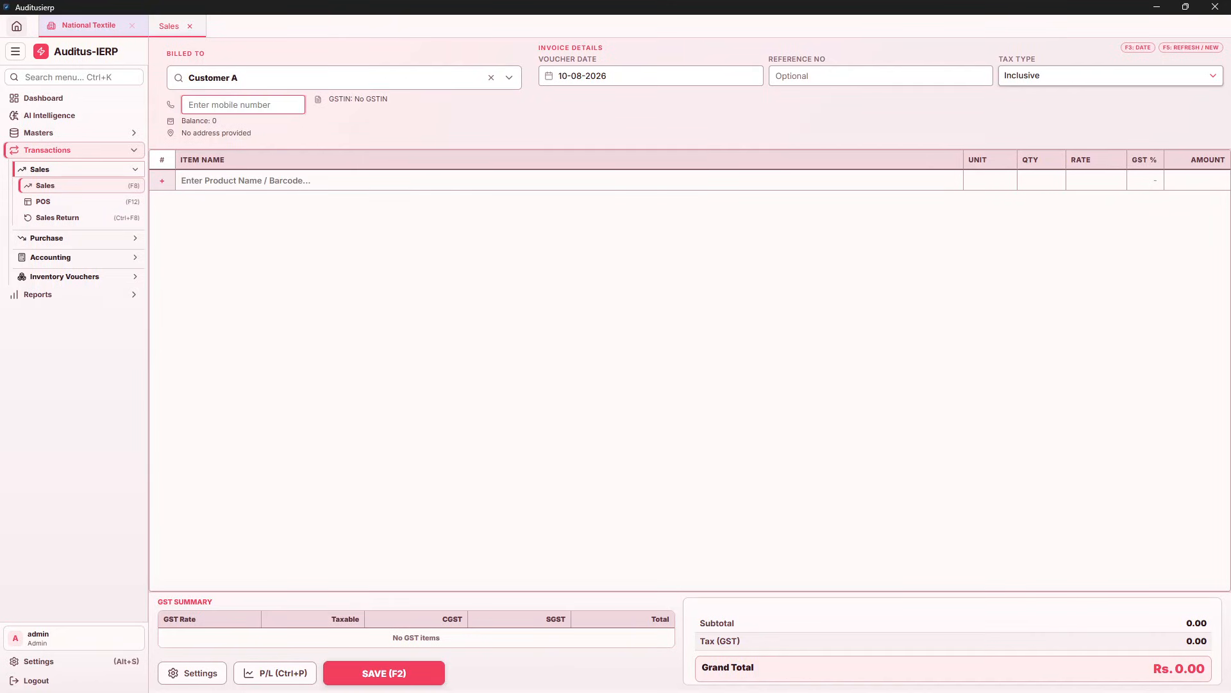
key(ctrl+a)
click(266, 183)
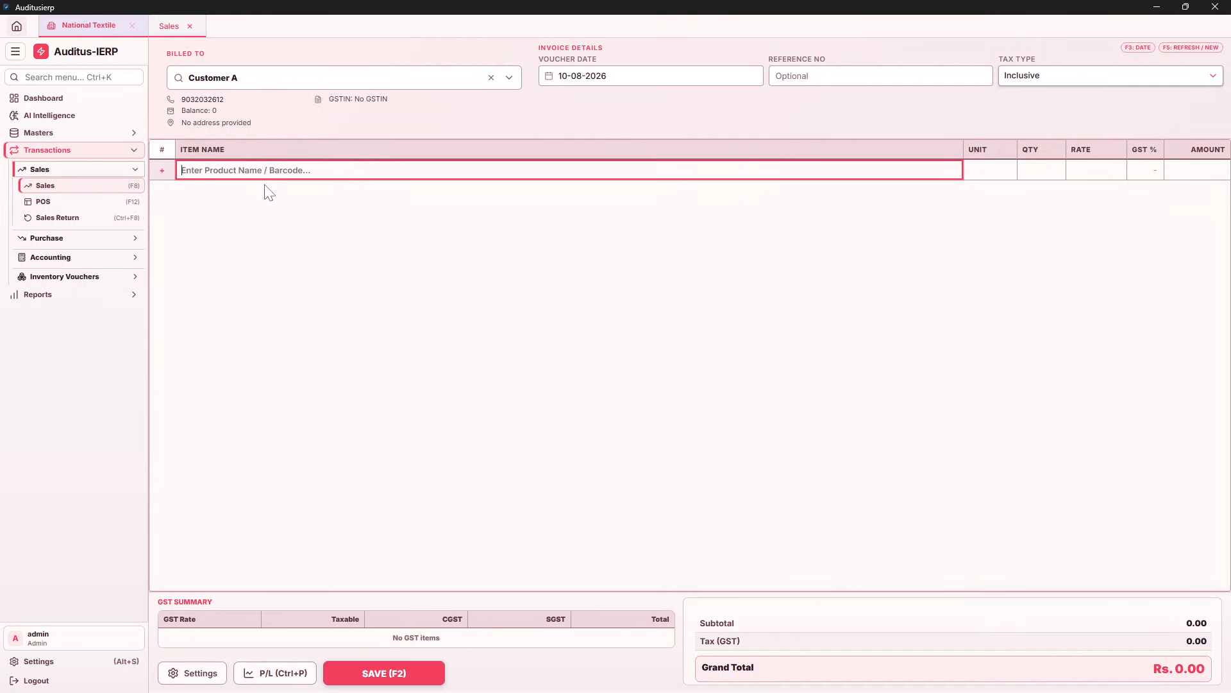
Add Polo Shirt - XL, 2 PCS at rate 699, totalling Rs. 1,398.00
text(po)
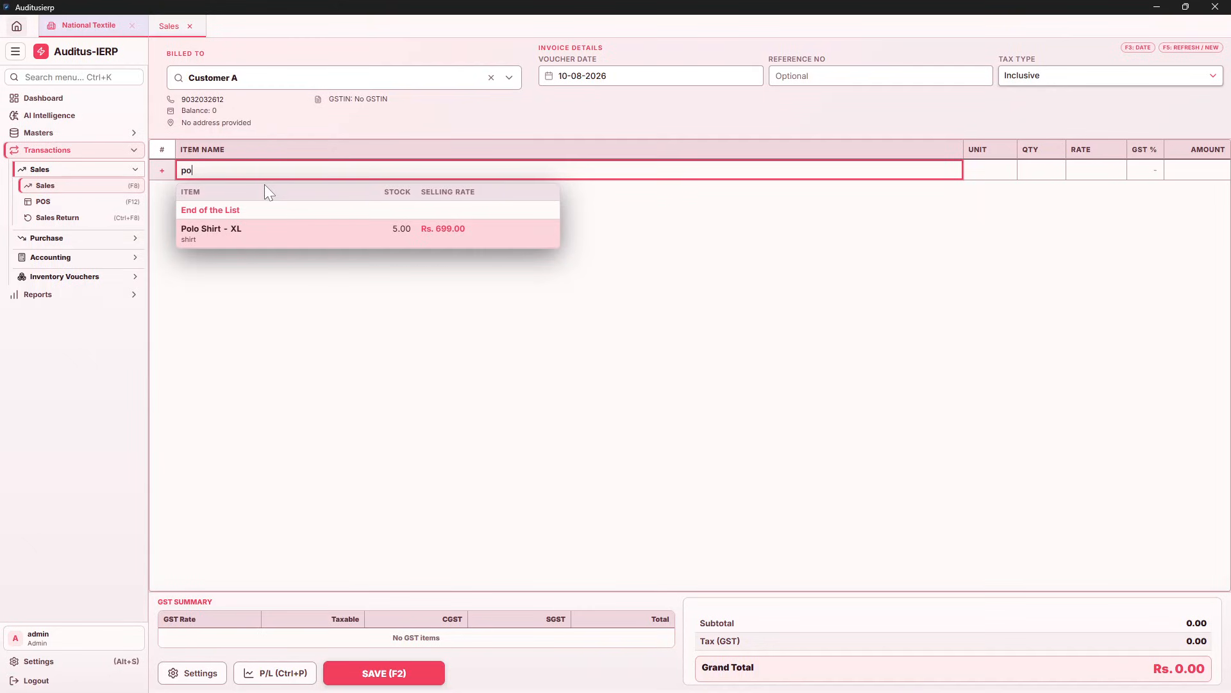
key(Return)
key(Return)
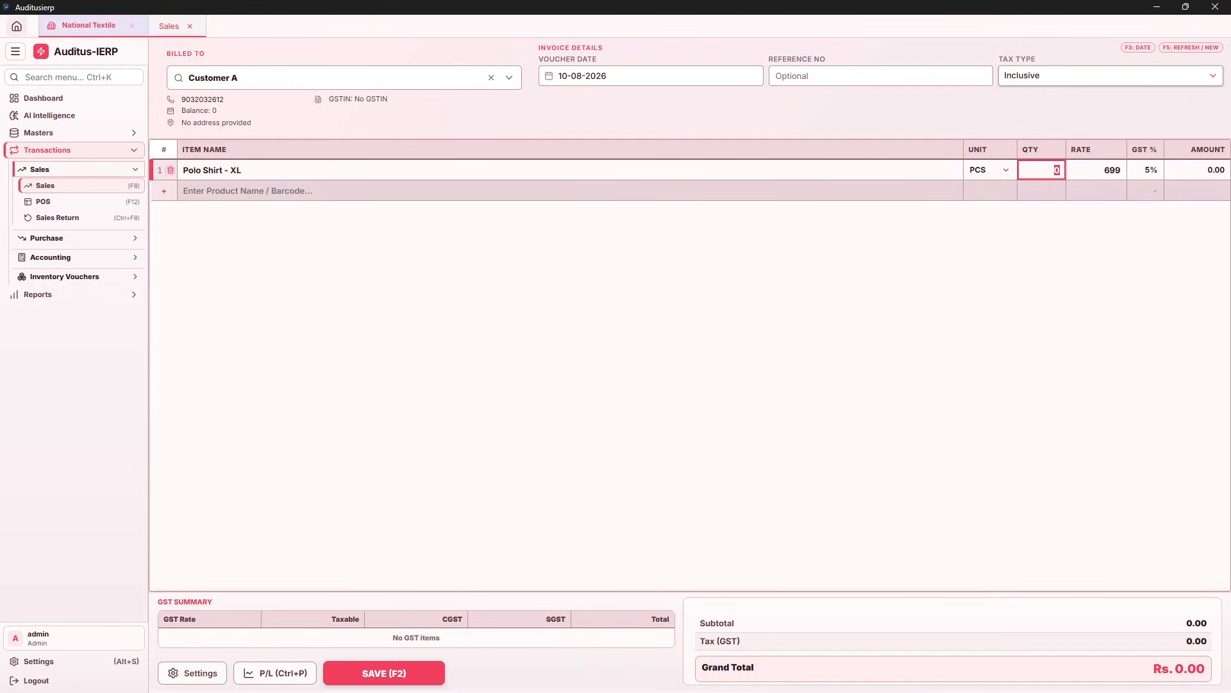
key(shift+Tab)
key(Down)
key(Down)
key(Up)
key(Up)
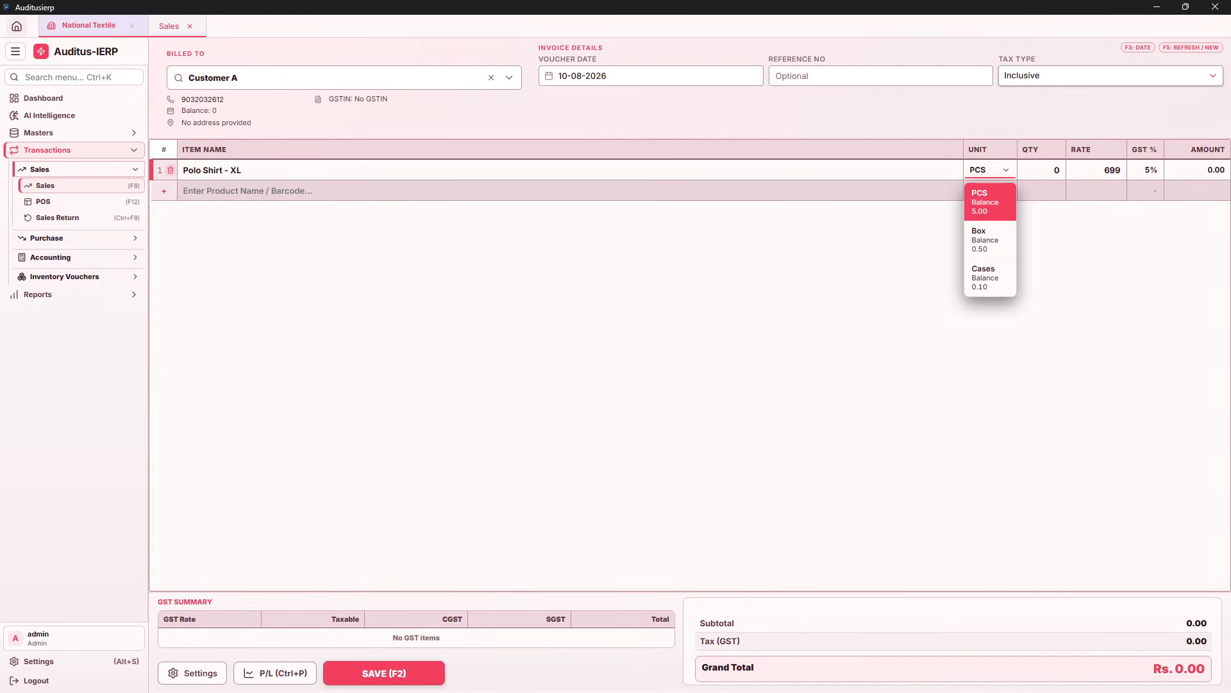
key(Down)
key(Down)
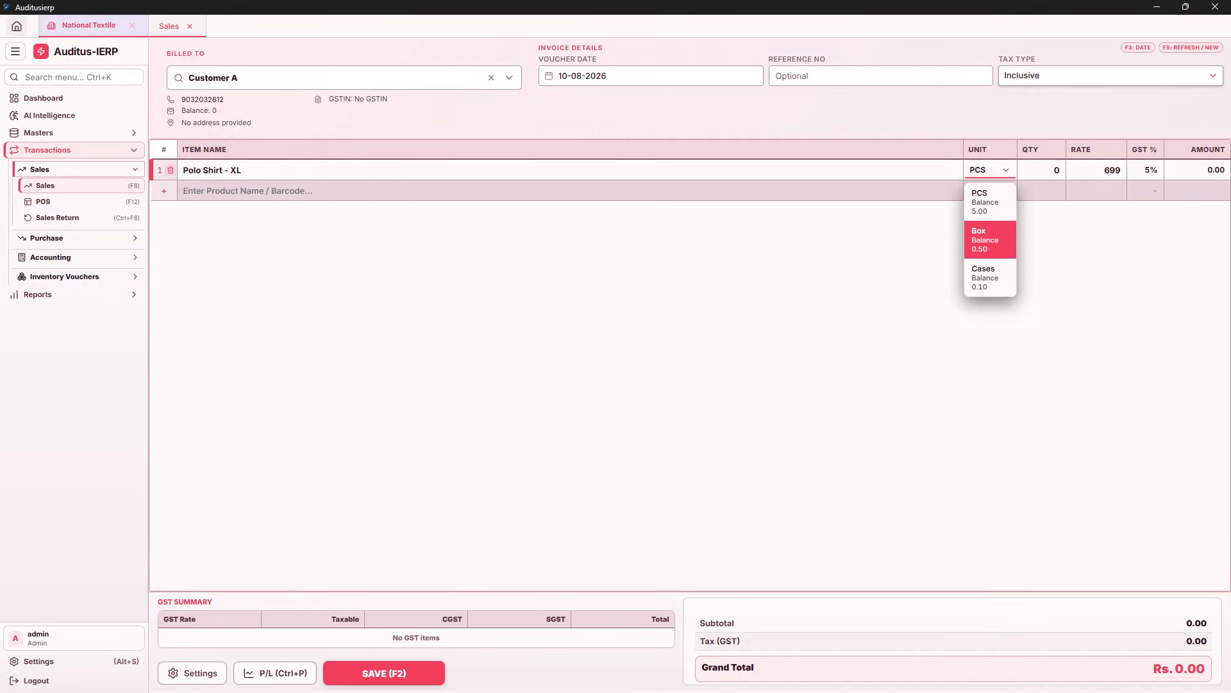
key(Up)
key(Up)
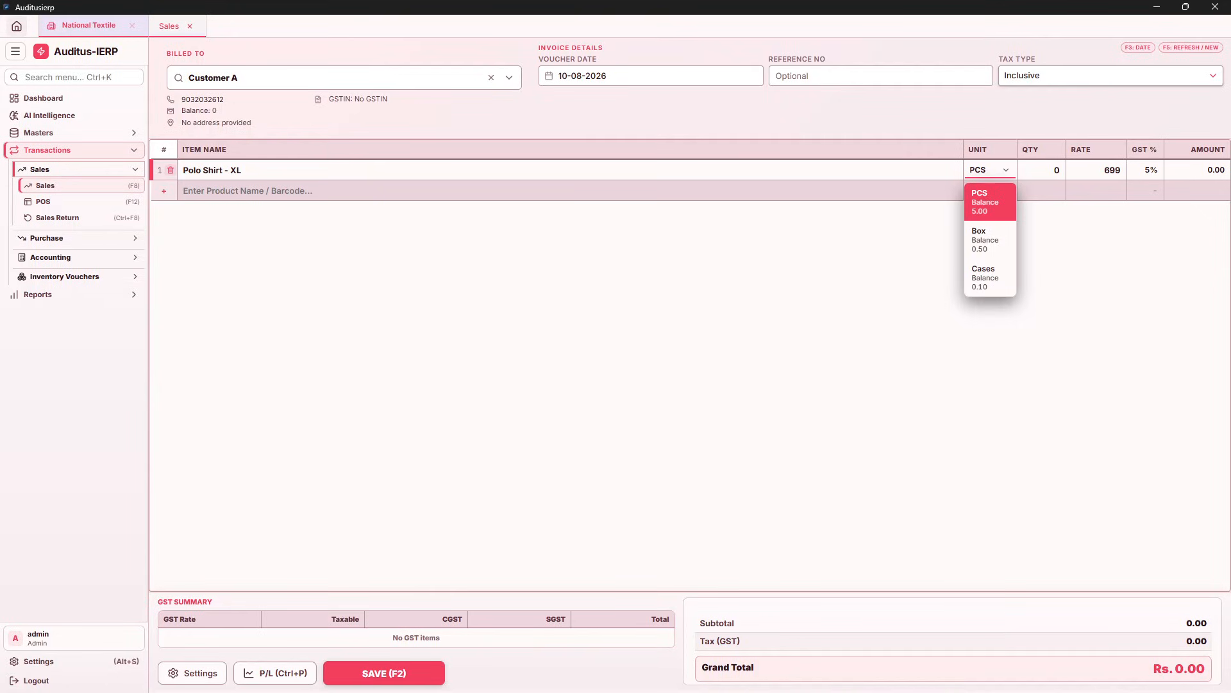
key(Return)
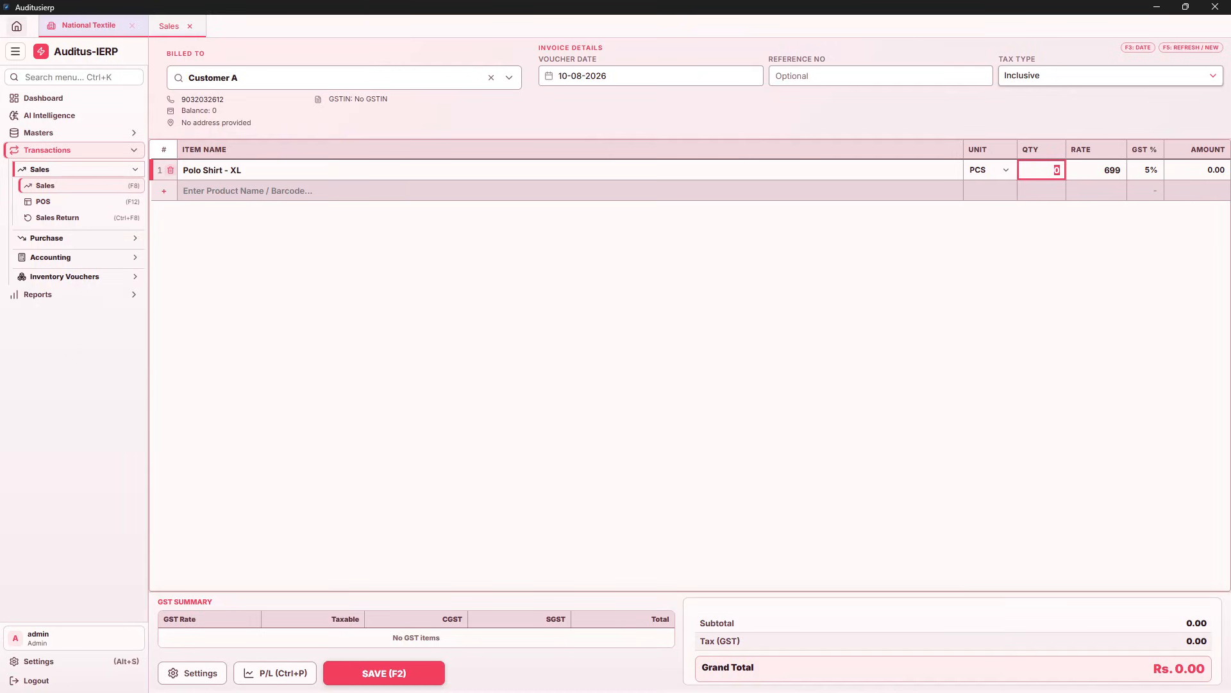
text(2)
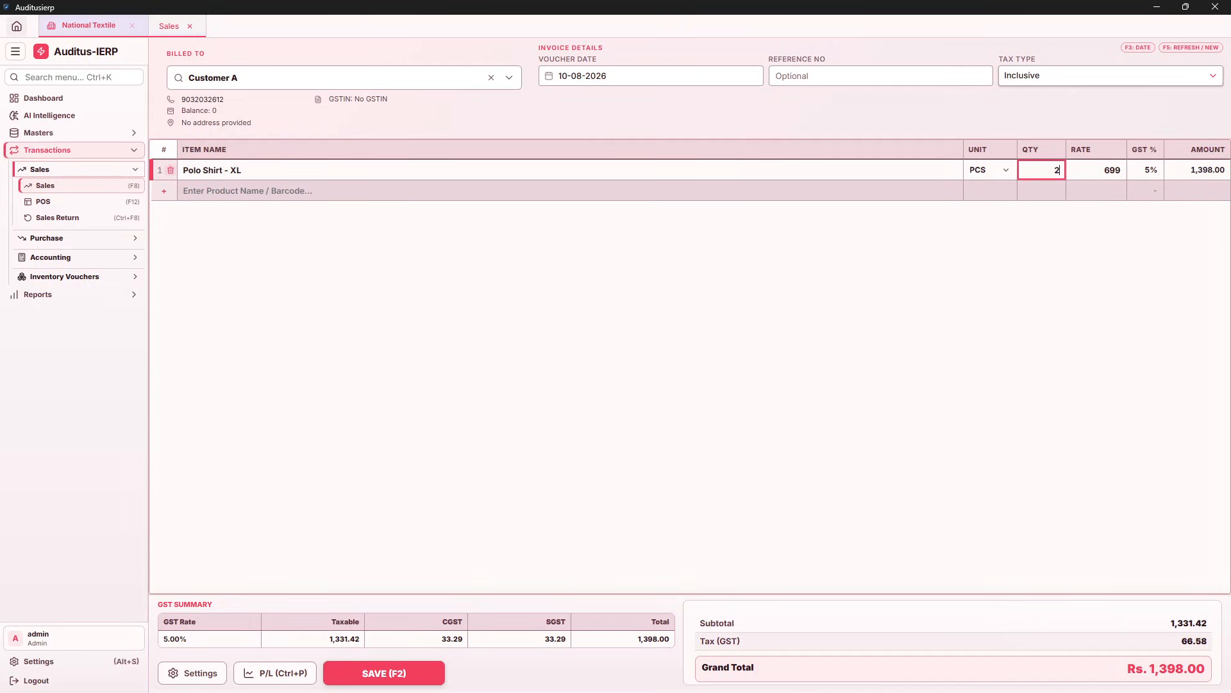
key(Return)
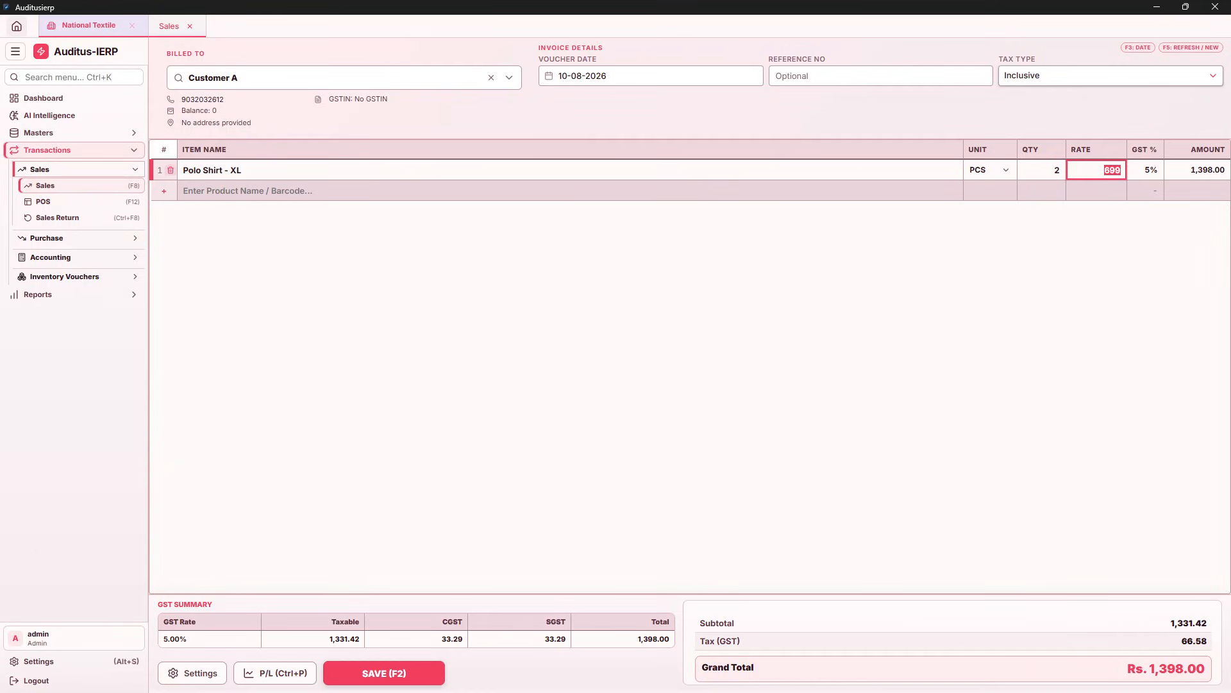
key(Return)
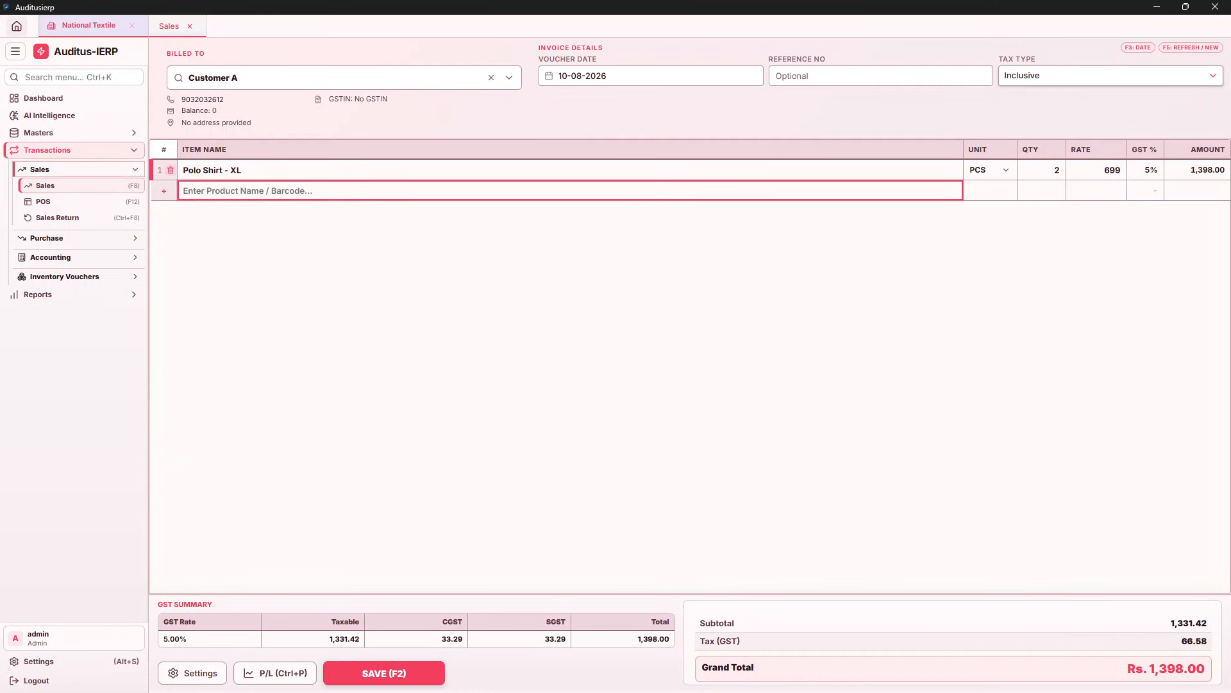
Add 1 Frok at rate 1400 for a Rs. 2,798.00 total, then open Transaction Settings
text(f)
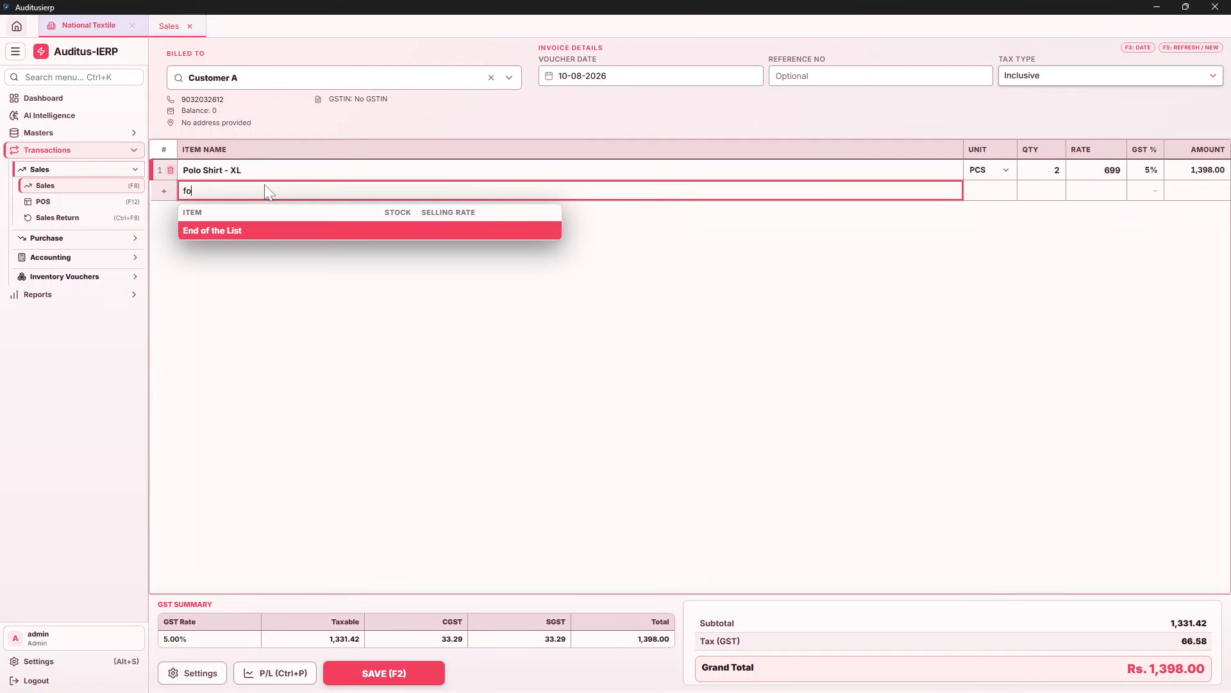
key(Down)
key(Return)
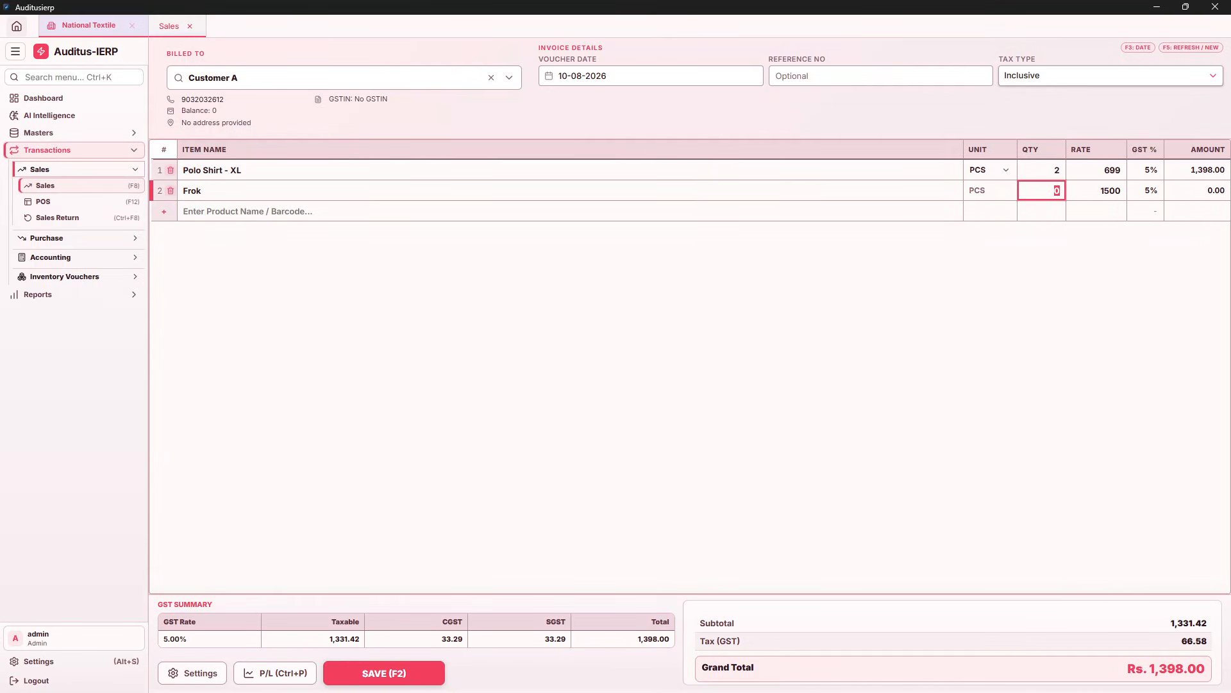
text(1)
key(Return)
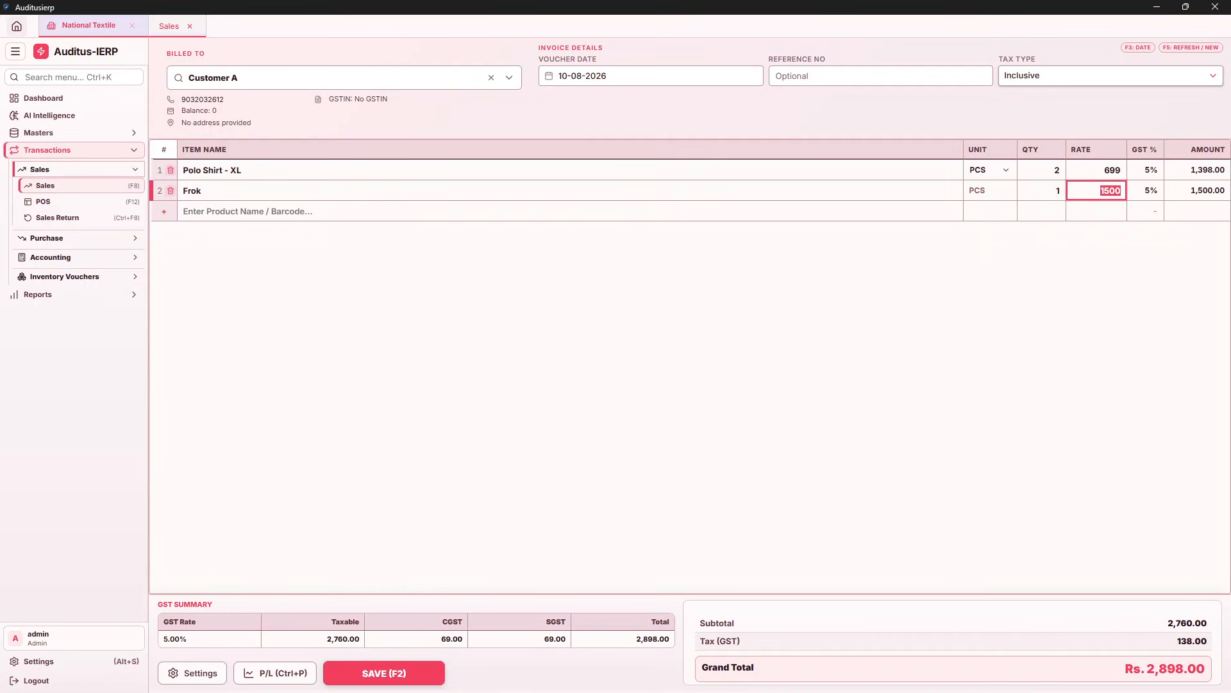
key(Return)
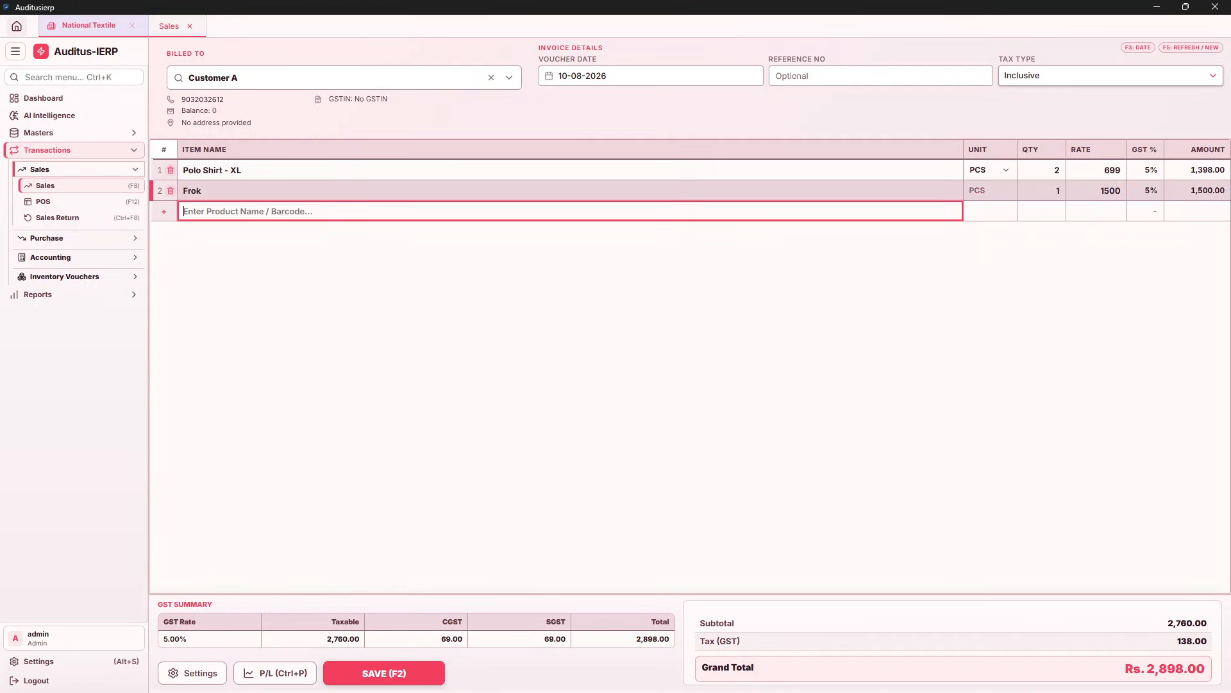
click(1110, 191)
text(1400)
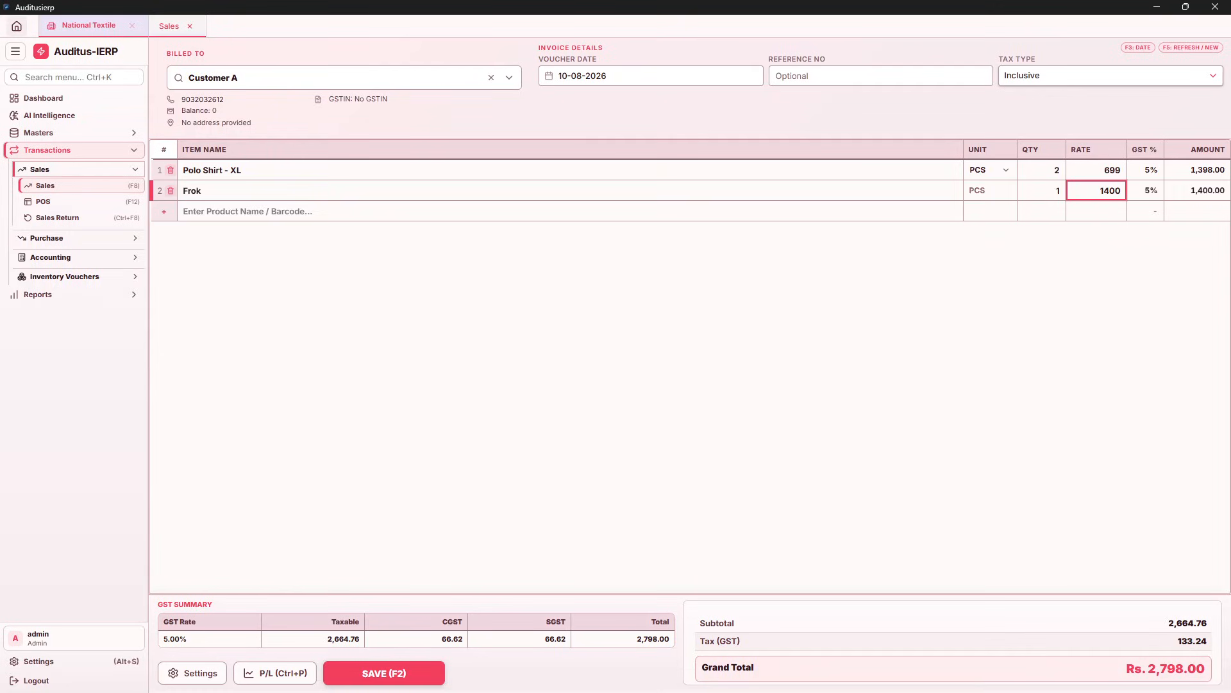
key(Return)
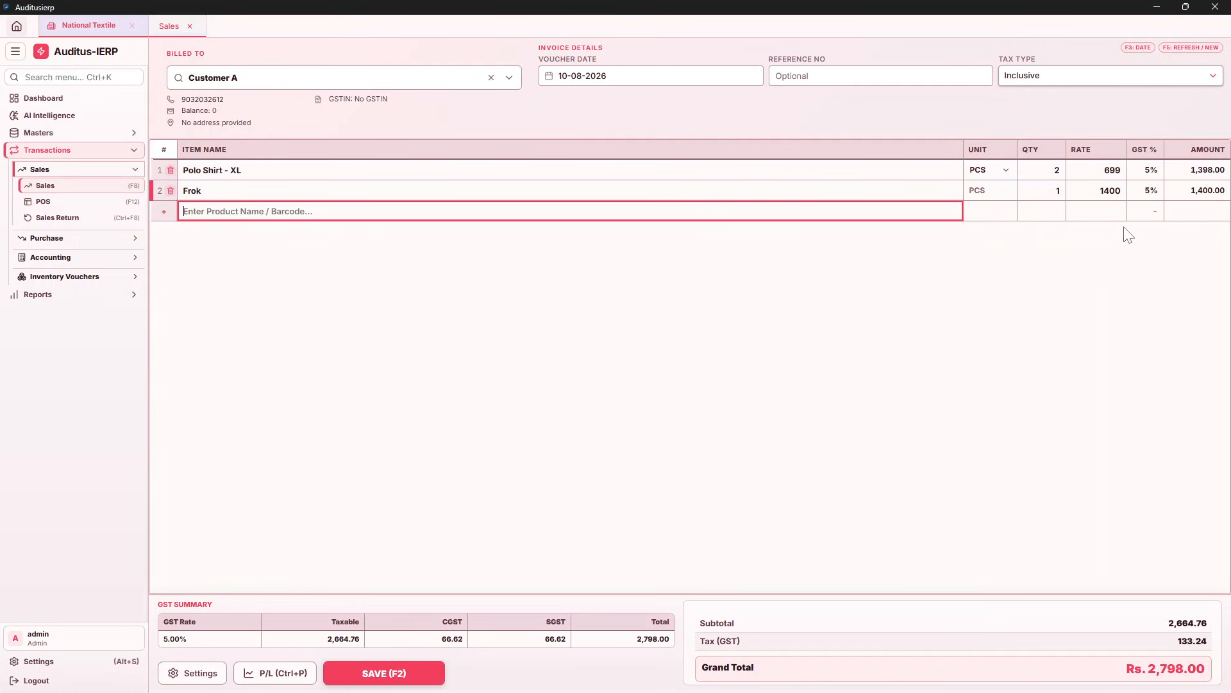
click(194, 674)
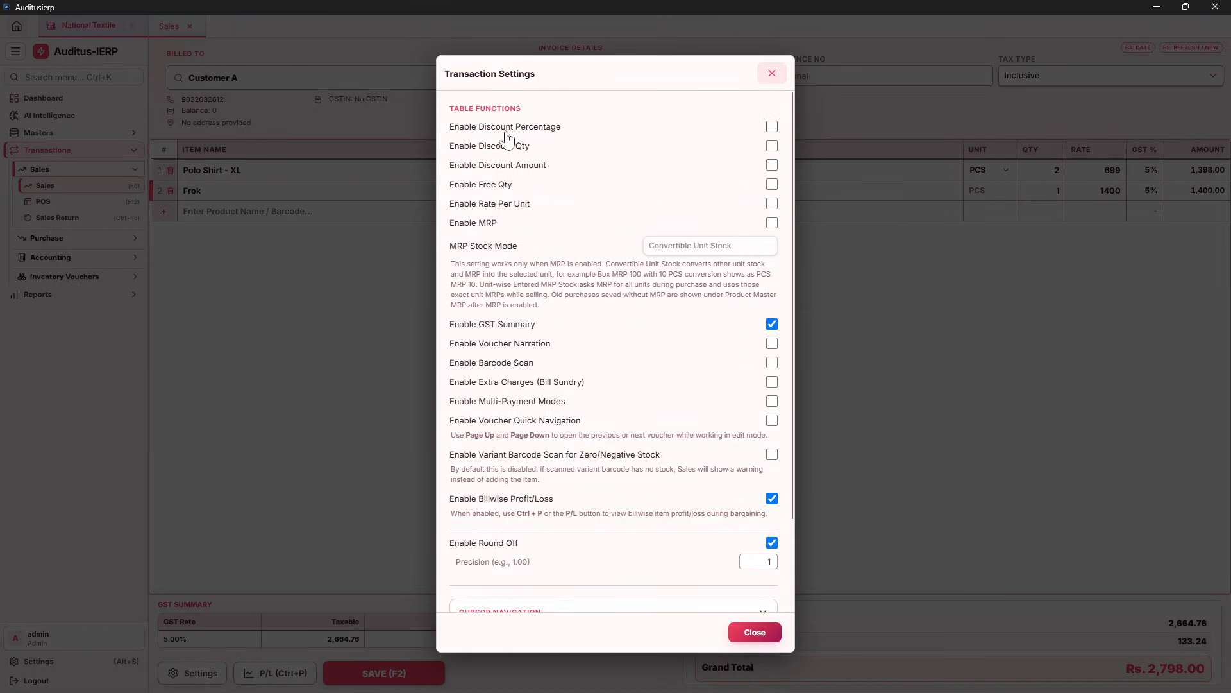
Enable Discount Percentage, Discount Qty and Discount Amount columns in Transaction Settings
click(772, 128)
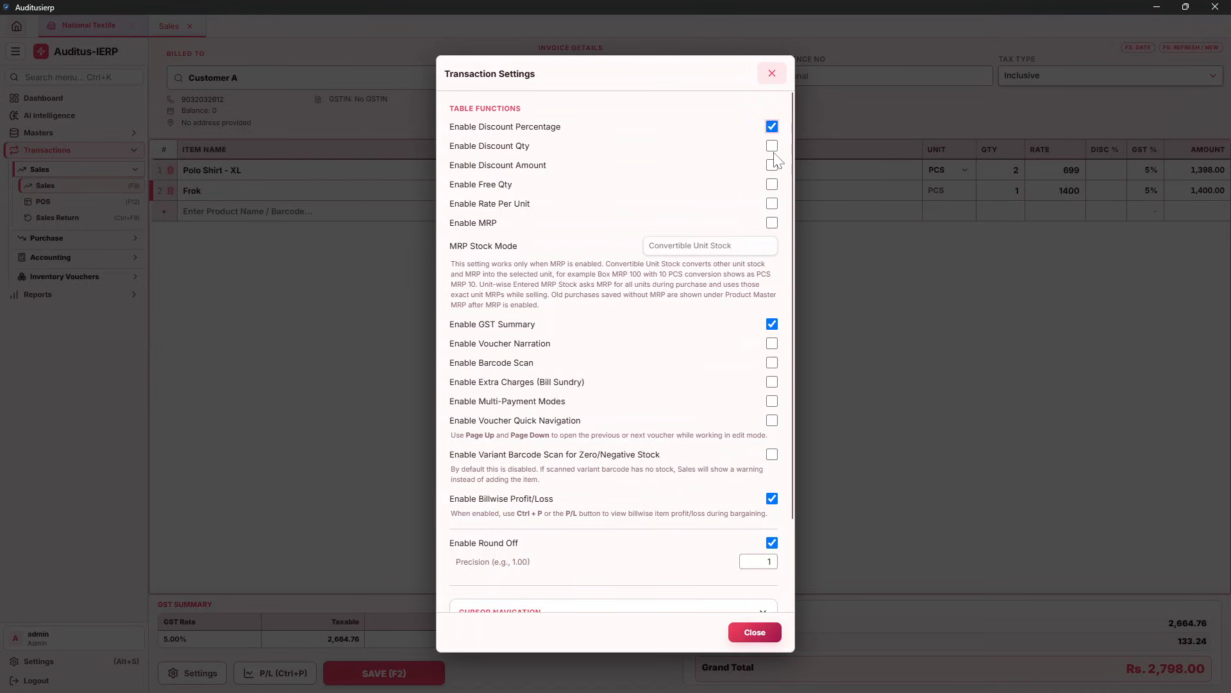
click(772, 146)
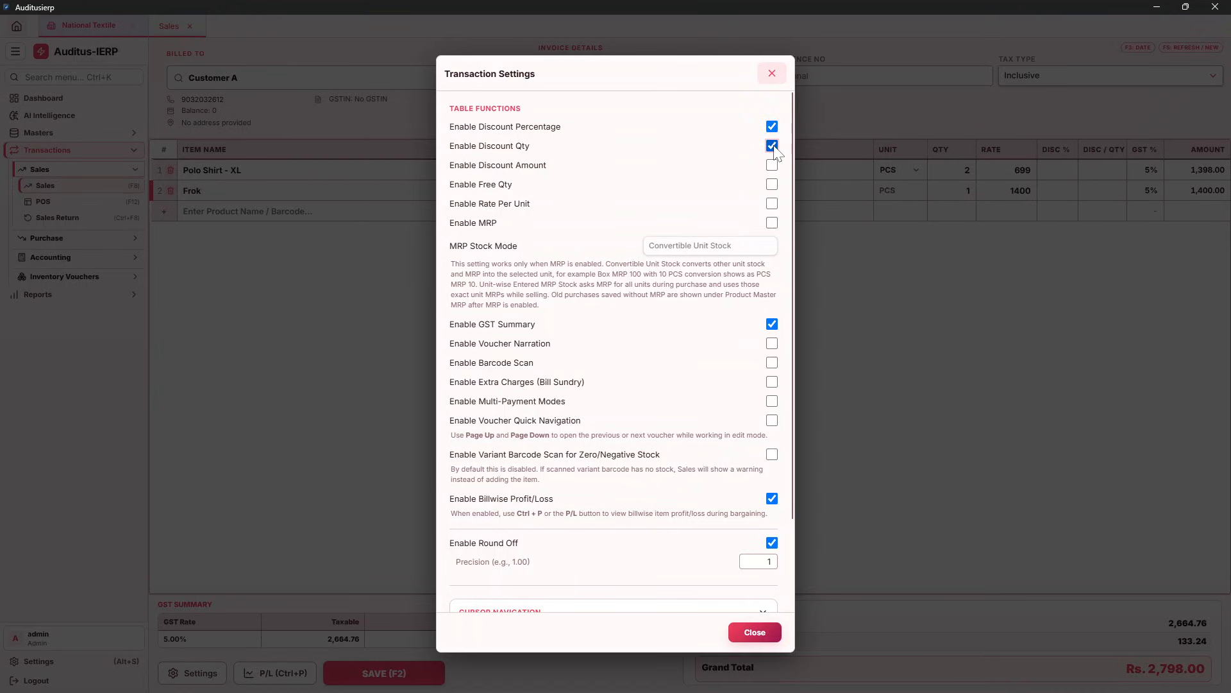
click(773, 166)
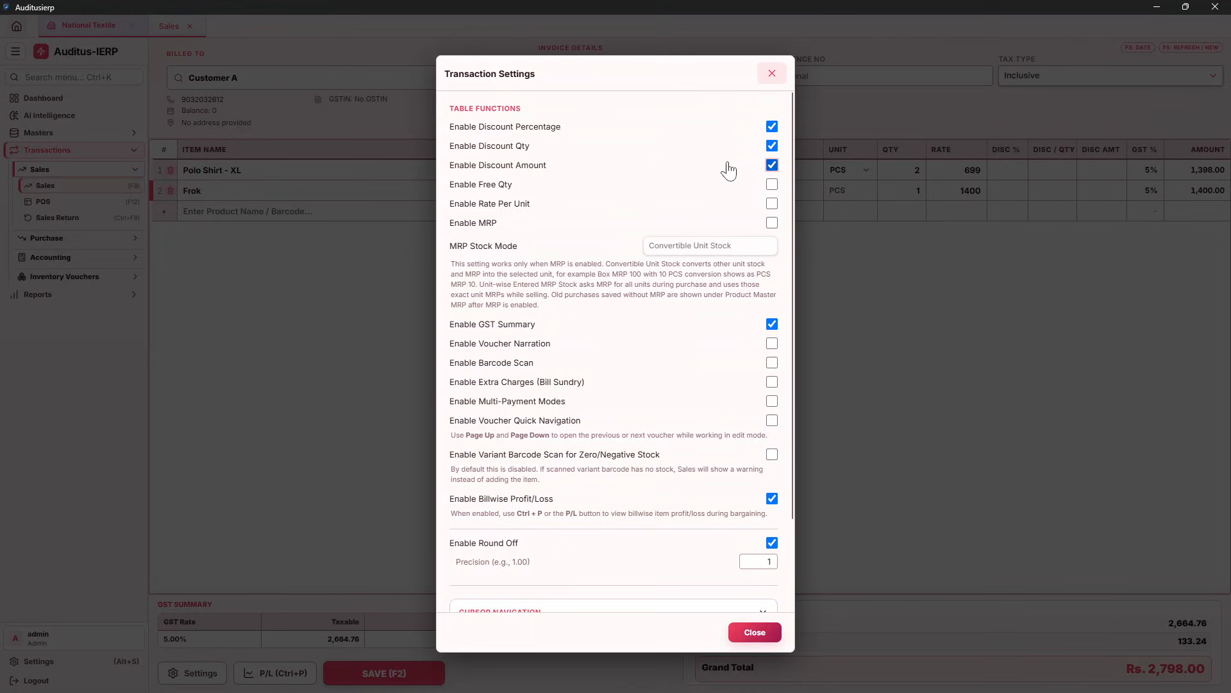
click(747, 633)
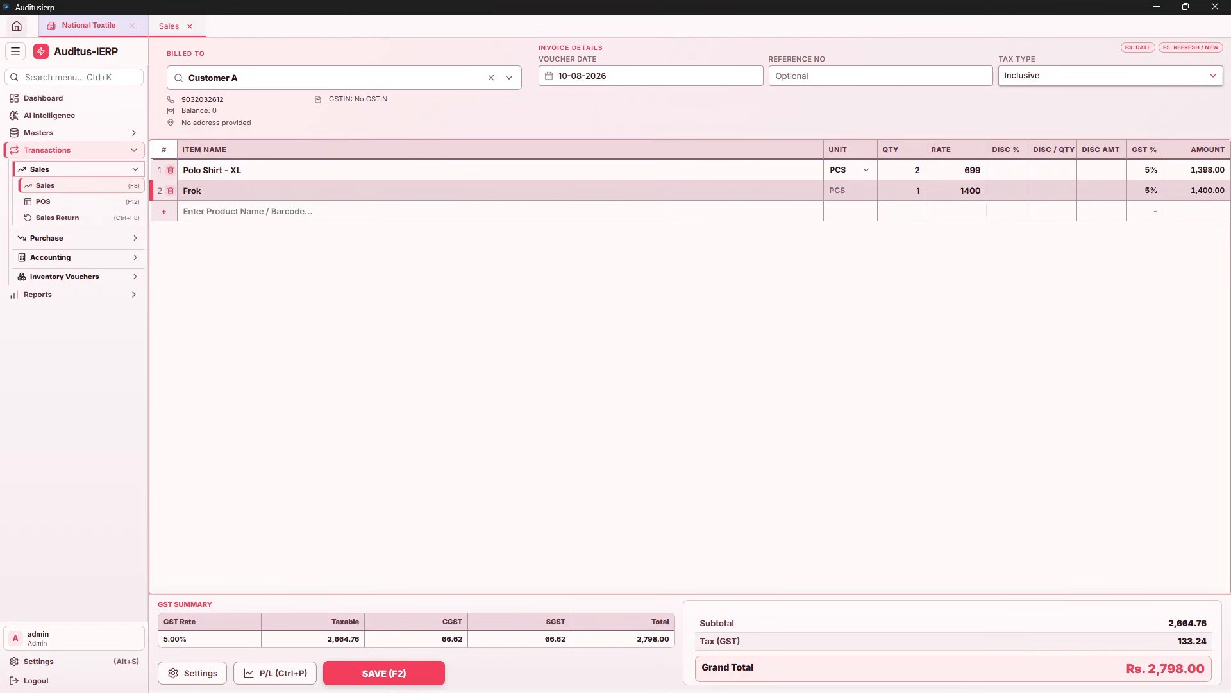
click(1007, 191)
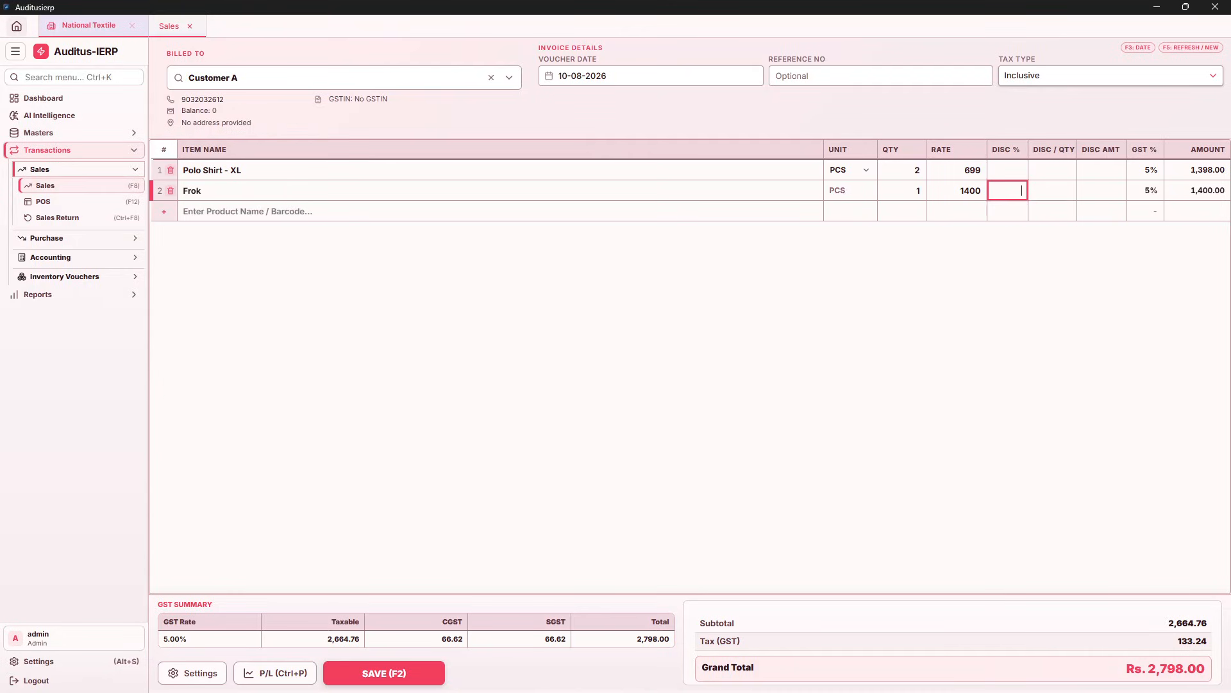
text(10)
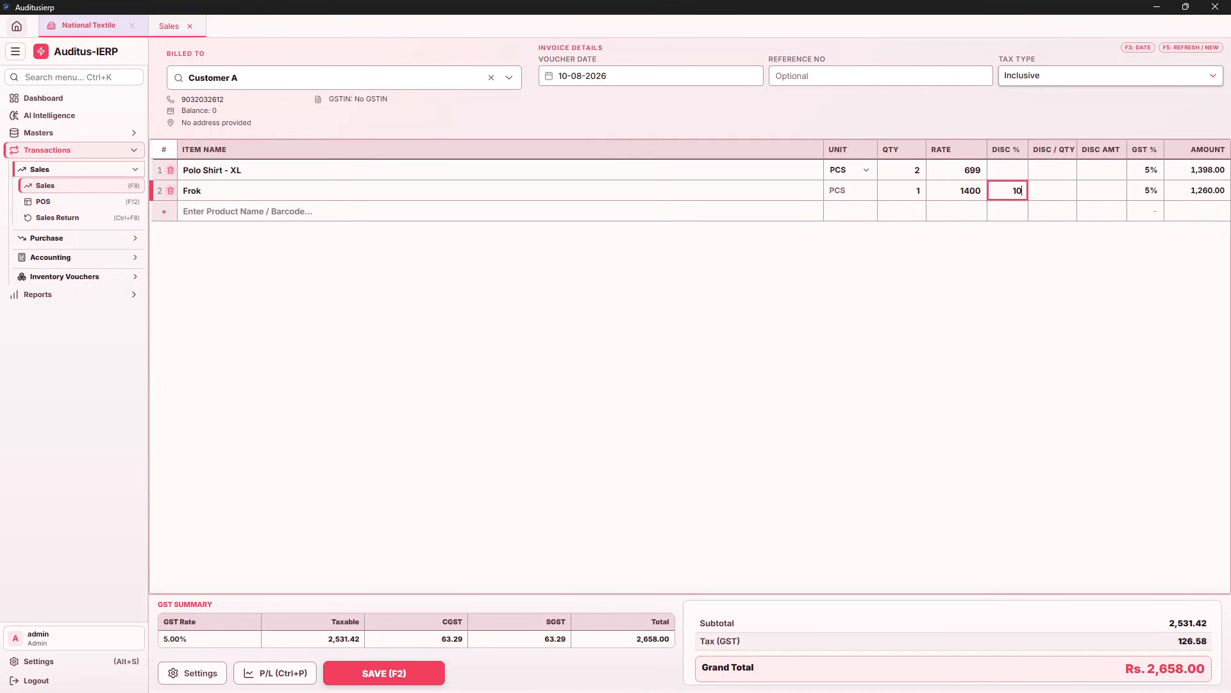
key(BackSpace)
key(BackSpace)
text(20)
key(BackSpace)
key(BackSpace)
text(50)
key(BackSpace)
key(BackSpace)
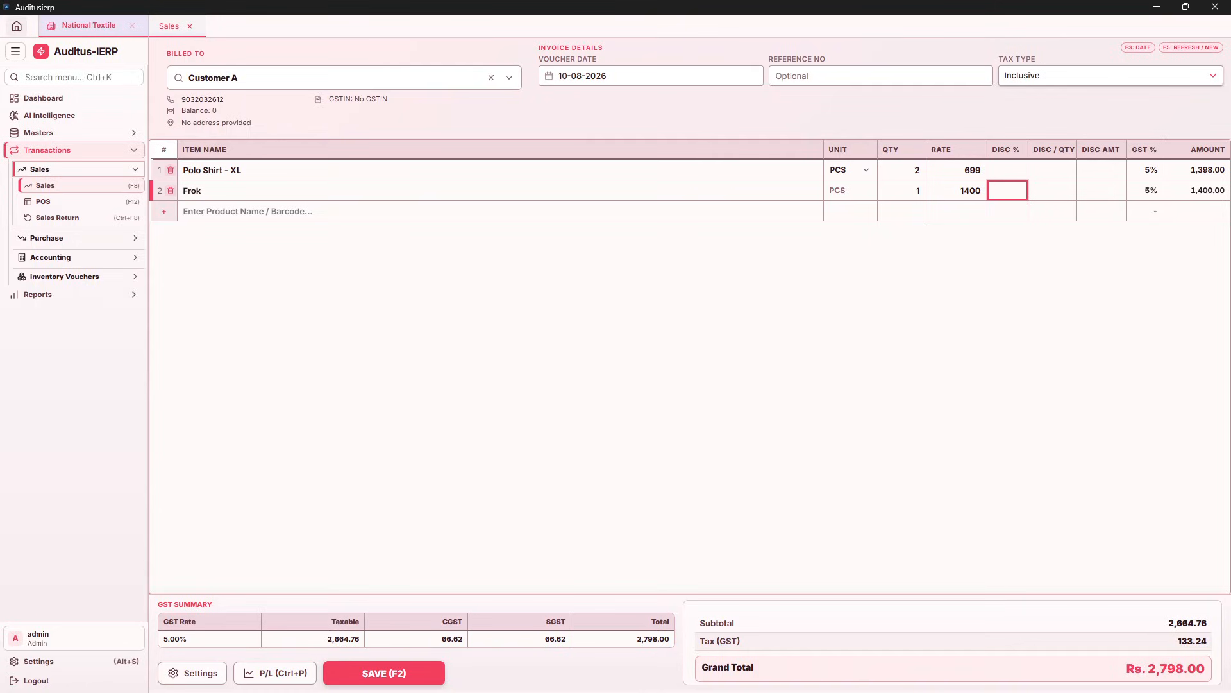
key(Tab)
key(Up)
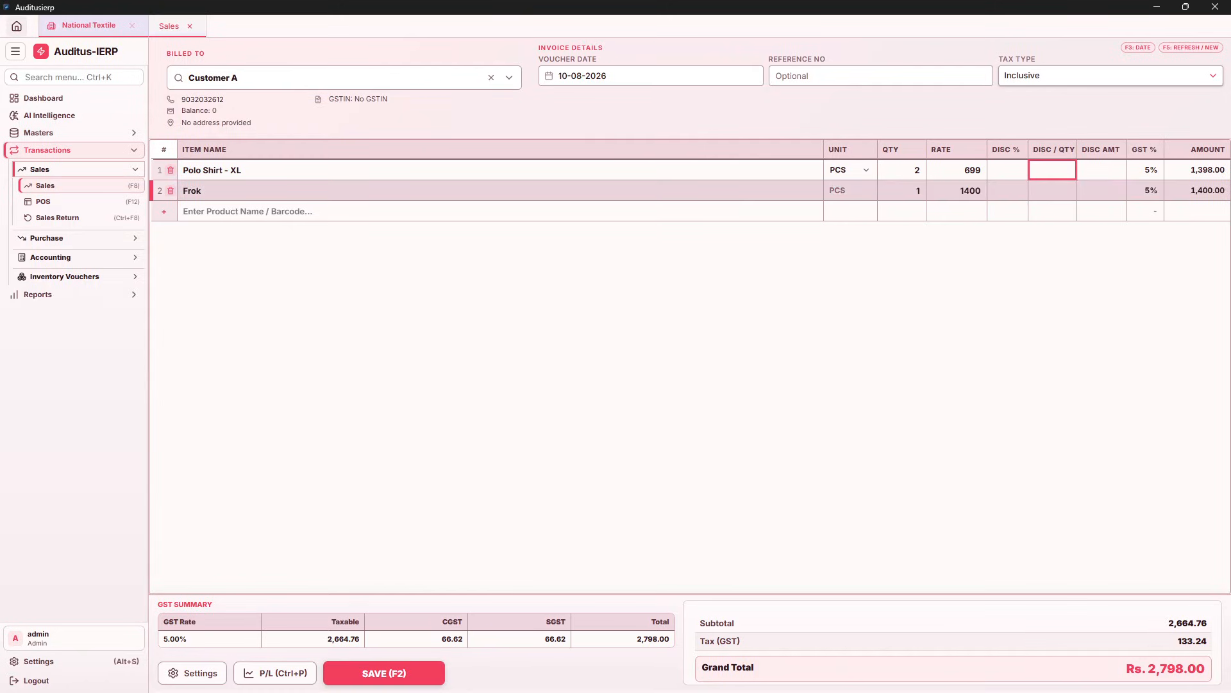
Change Polo Shirt - XL's rate from a trial 1000 to 750, making the total Rs. 2,900.00
key(shift+Tab)
key(shift+Tab)
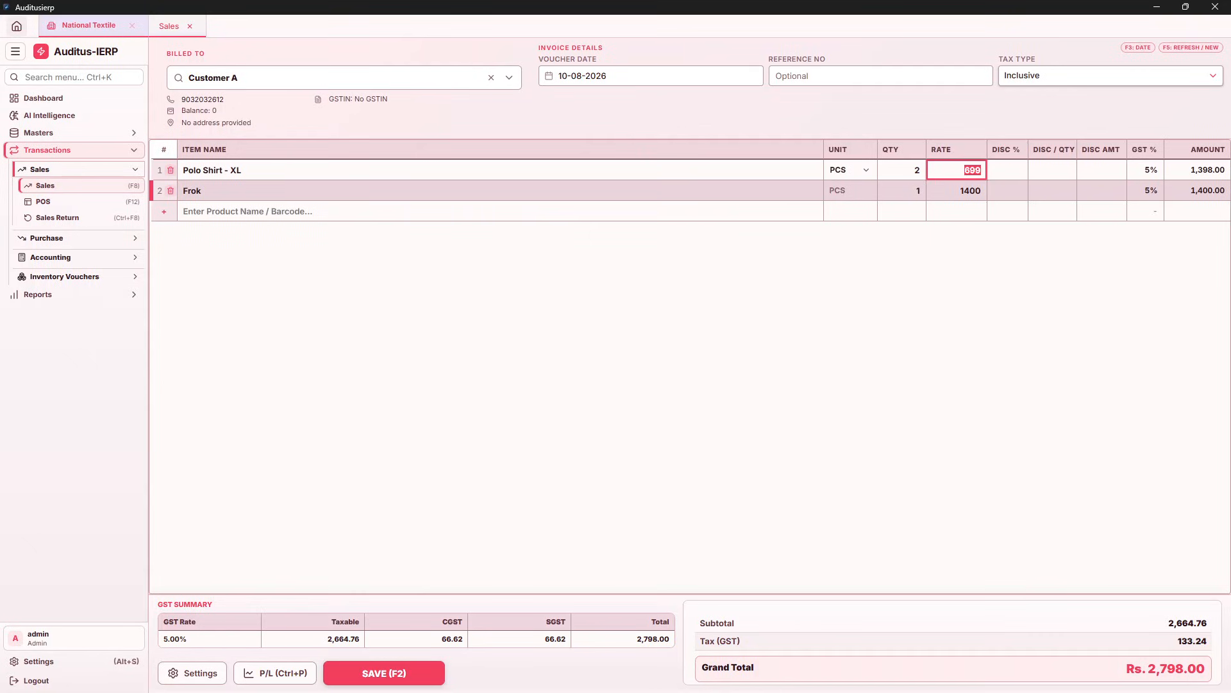
text(100)
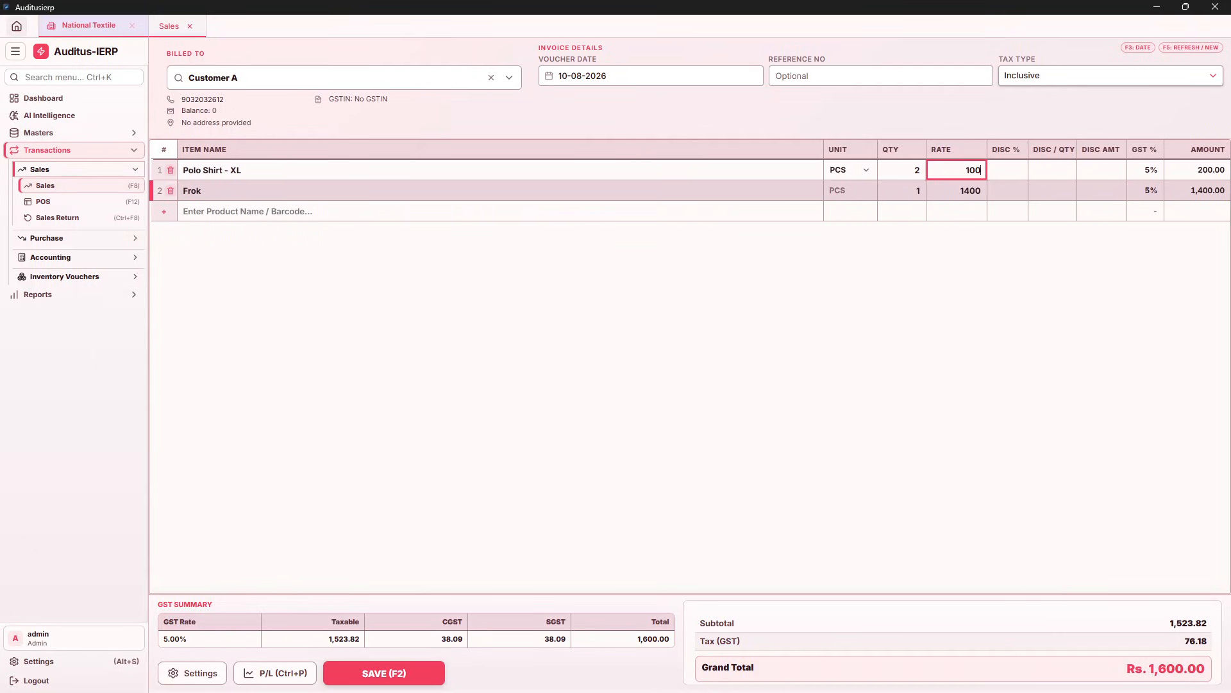
text(0)
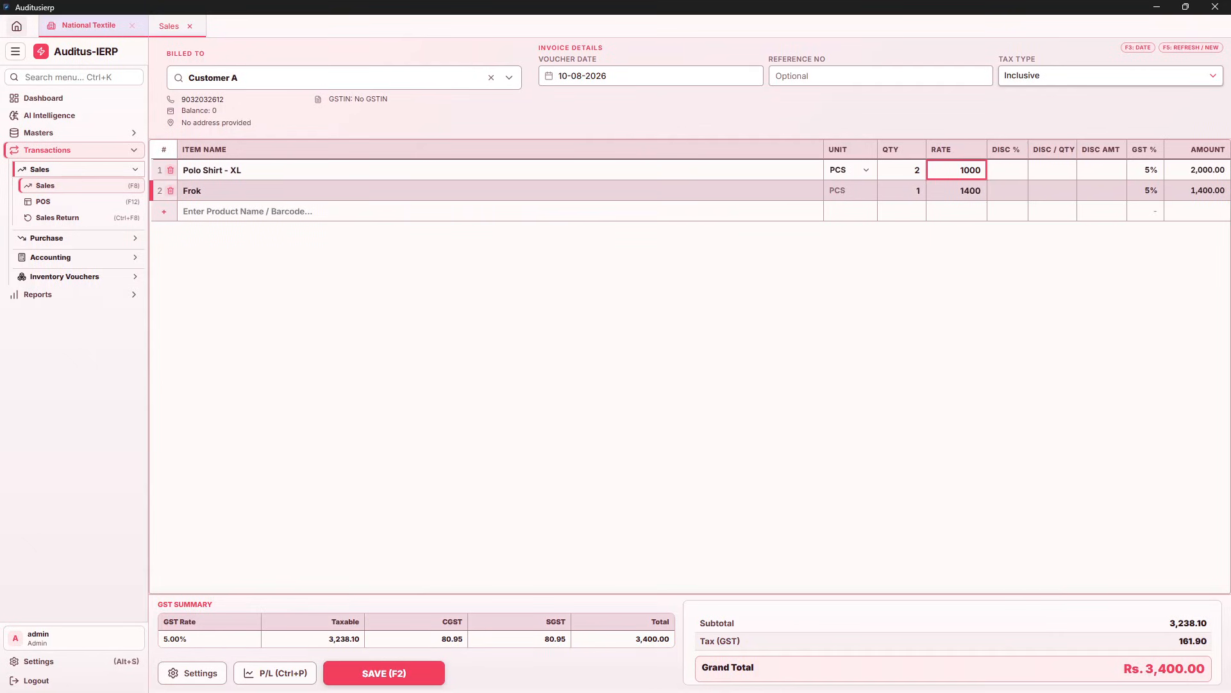
key(Return)
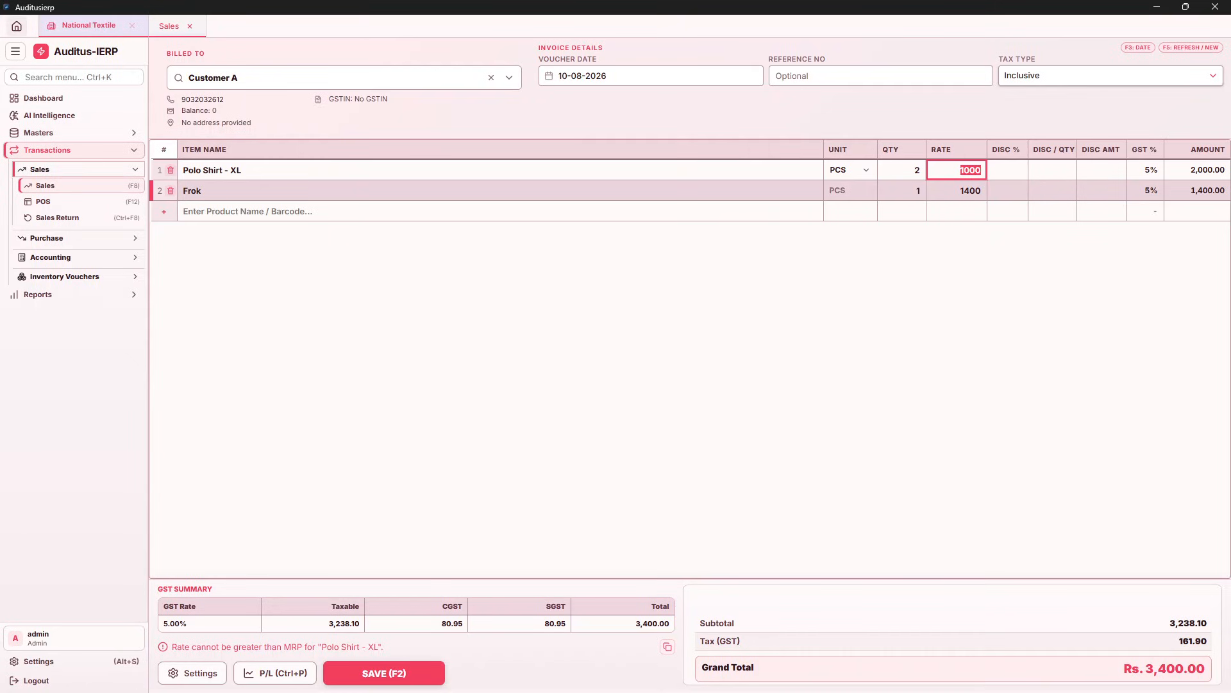
text(750)
key(Return)
key(Return)
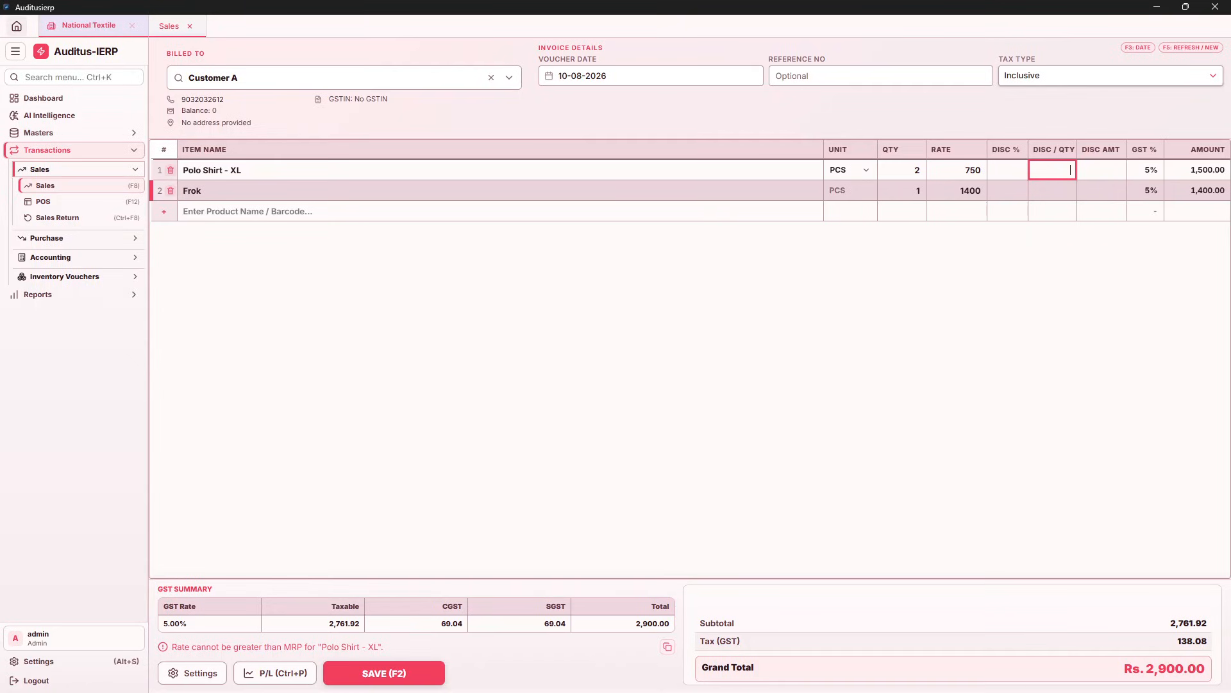
text(50)
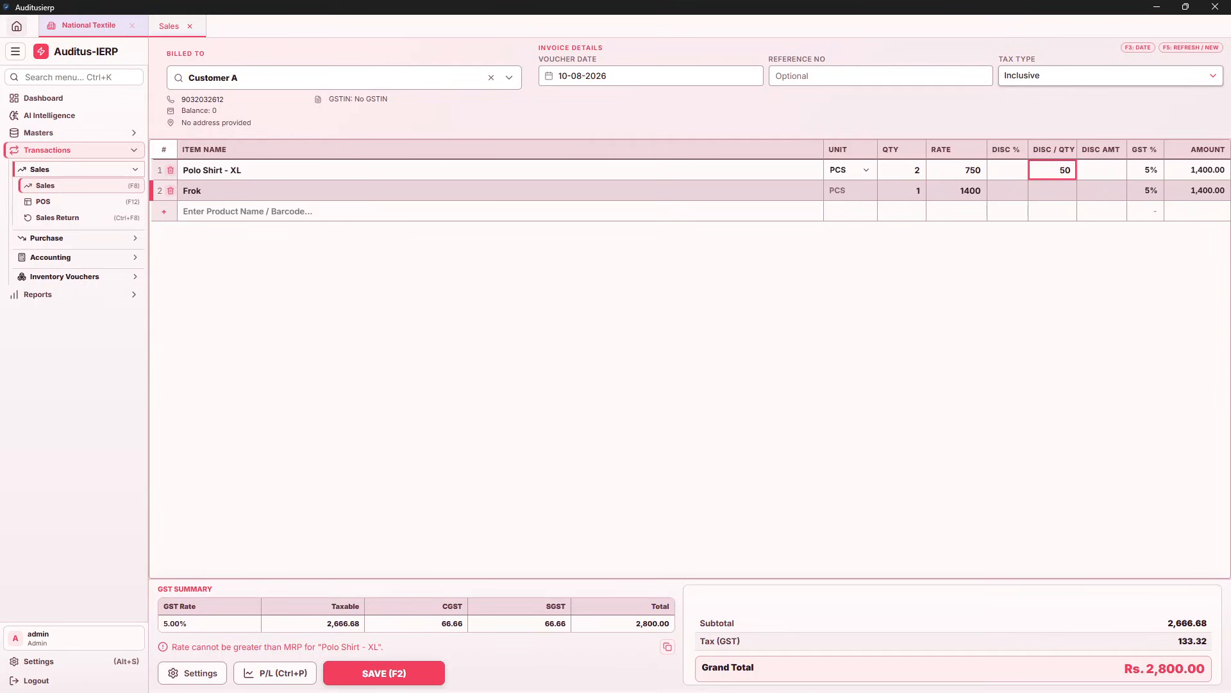
key(BackSpace)
key(BackSpace)
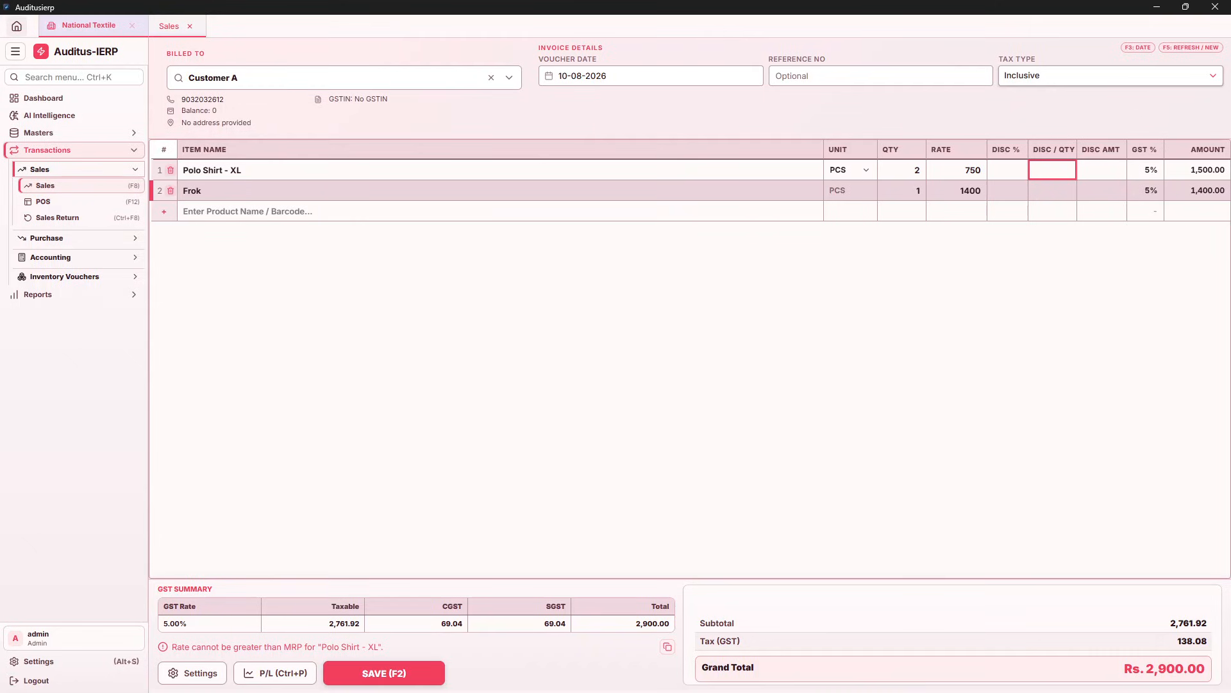
text(50)
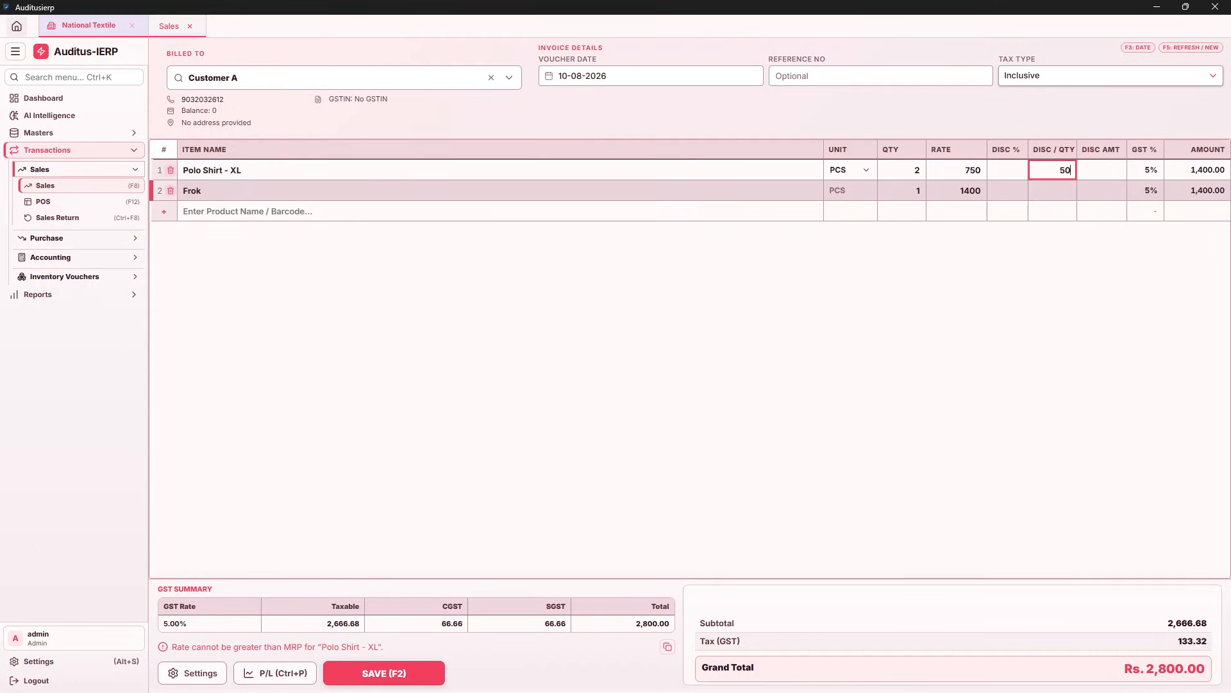
click(1185, 168)
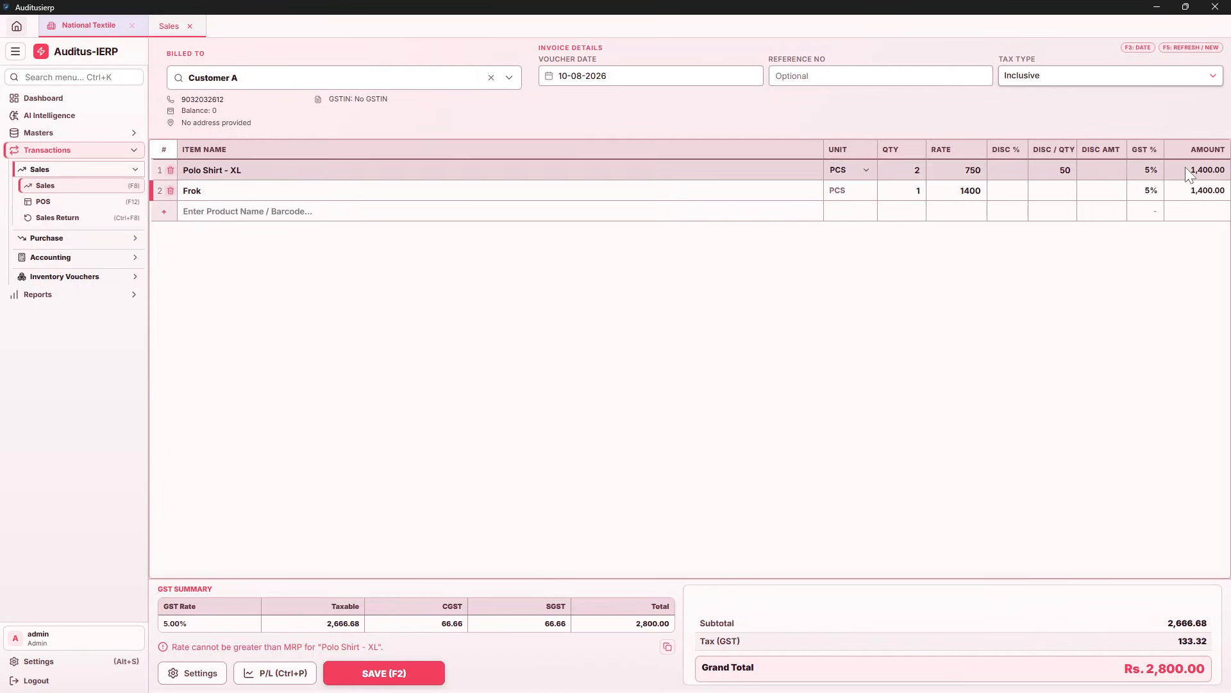
click(1057, 170)
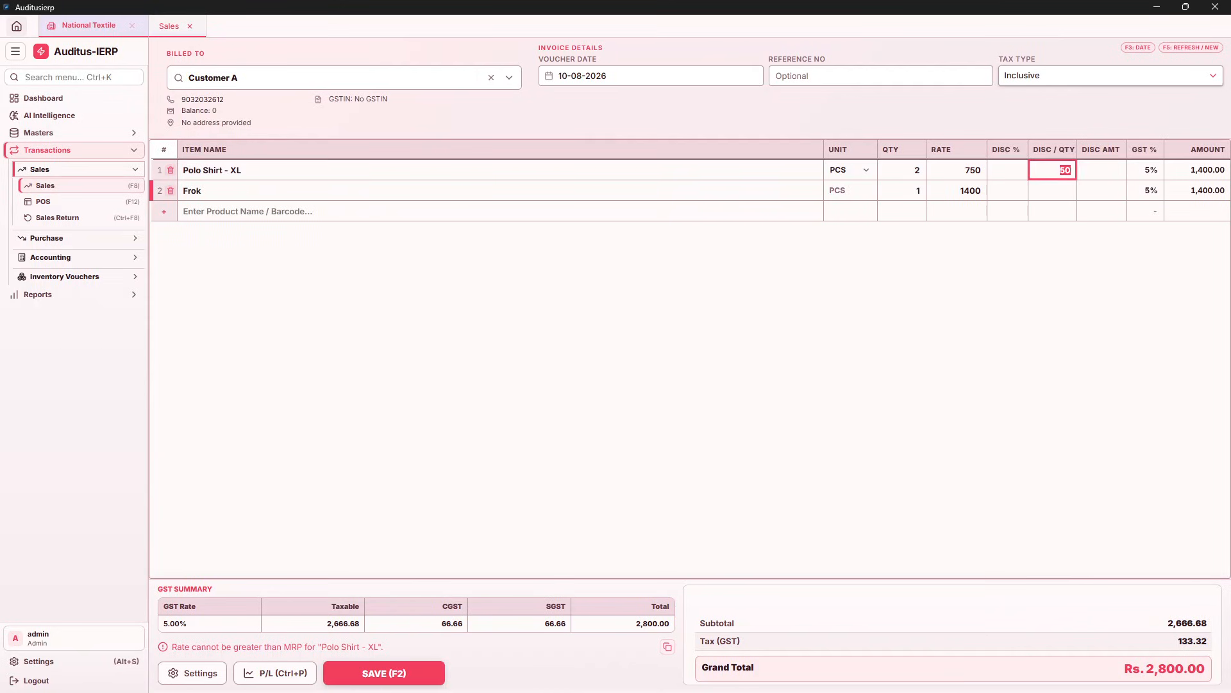
key(BackSpace)
key(Tab)
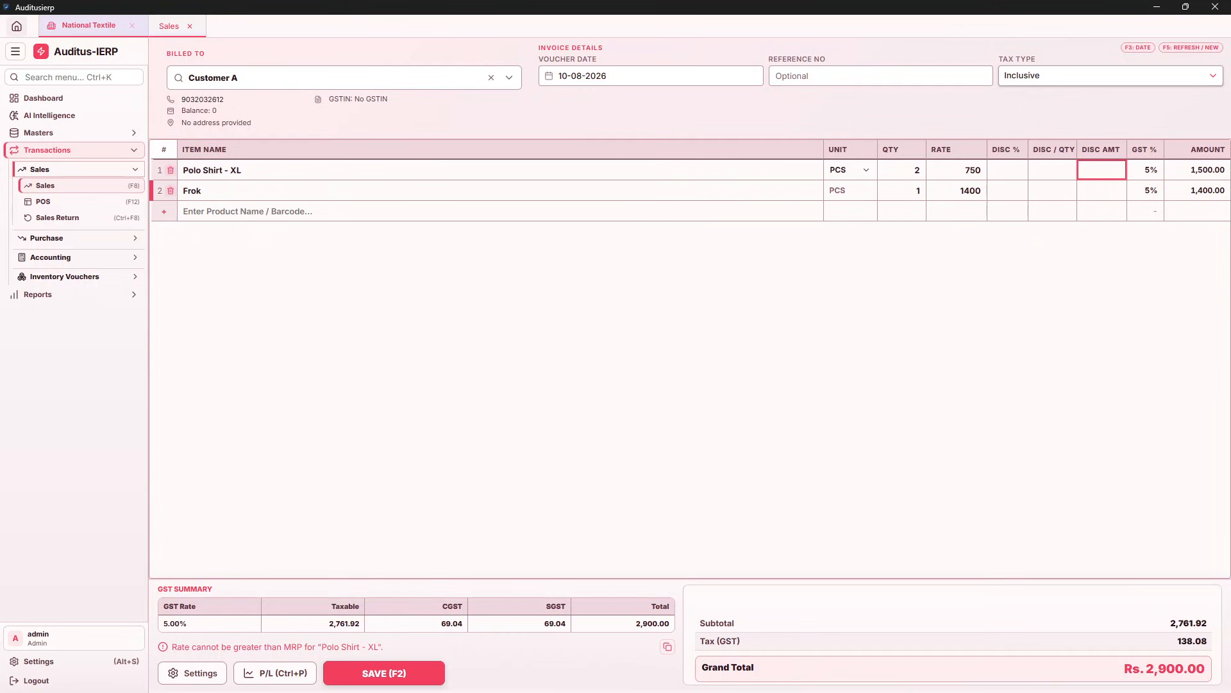
text(260)
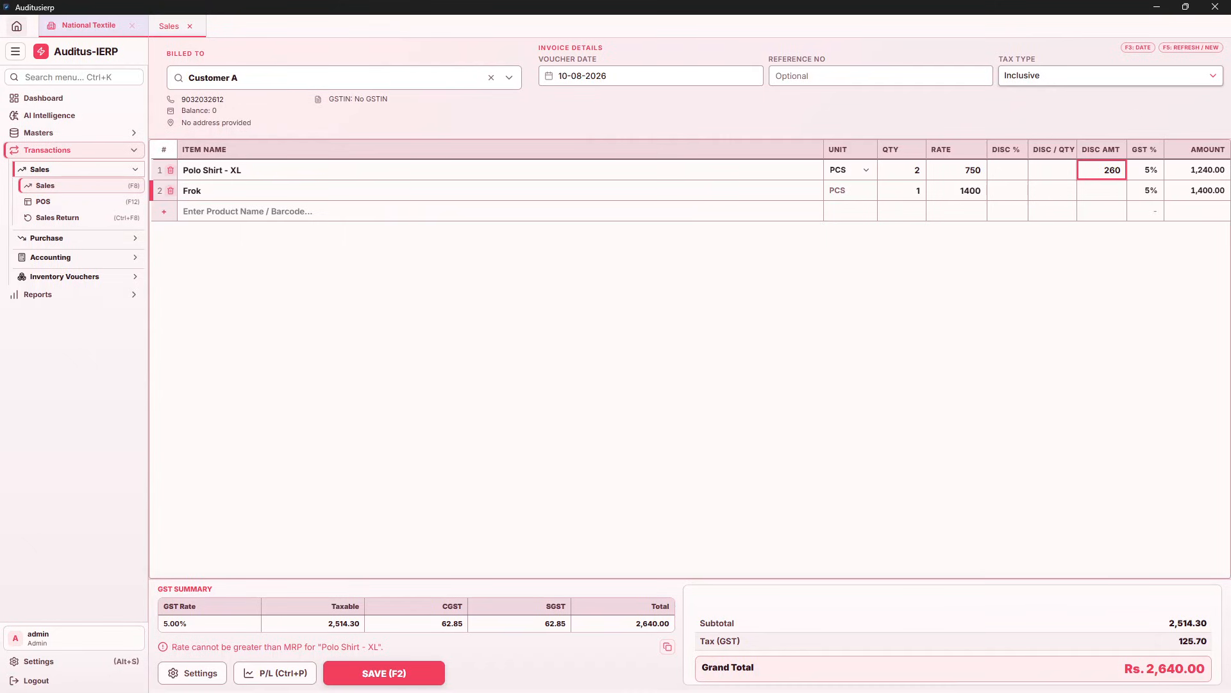
key(BackSpace)
key(BackSpace)
key(BackSpace)
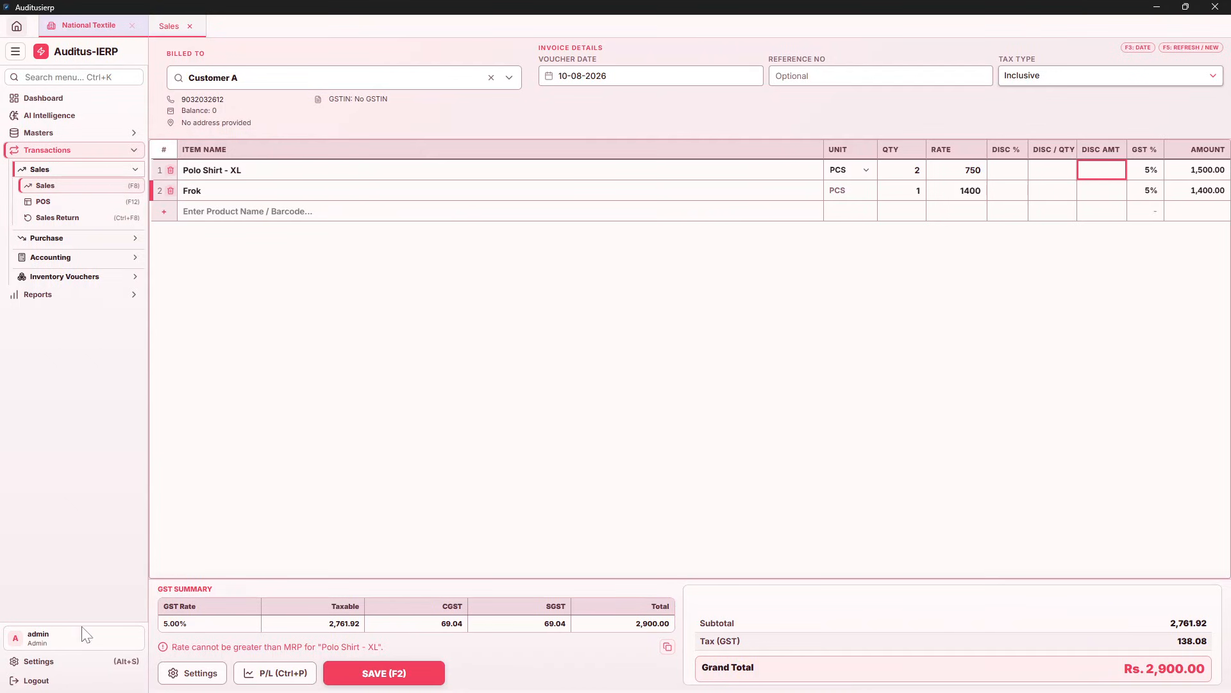
Turn on Extra Charges (Bill Sundry) in Transaction Settings
click(187, 673)
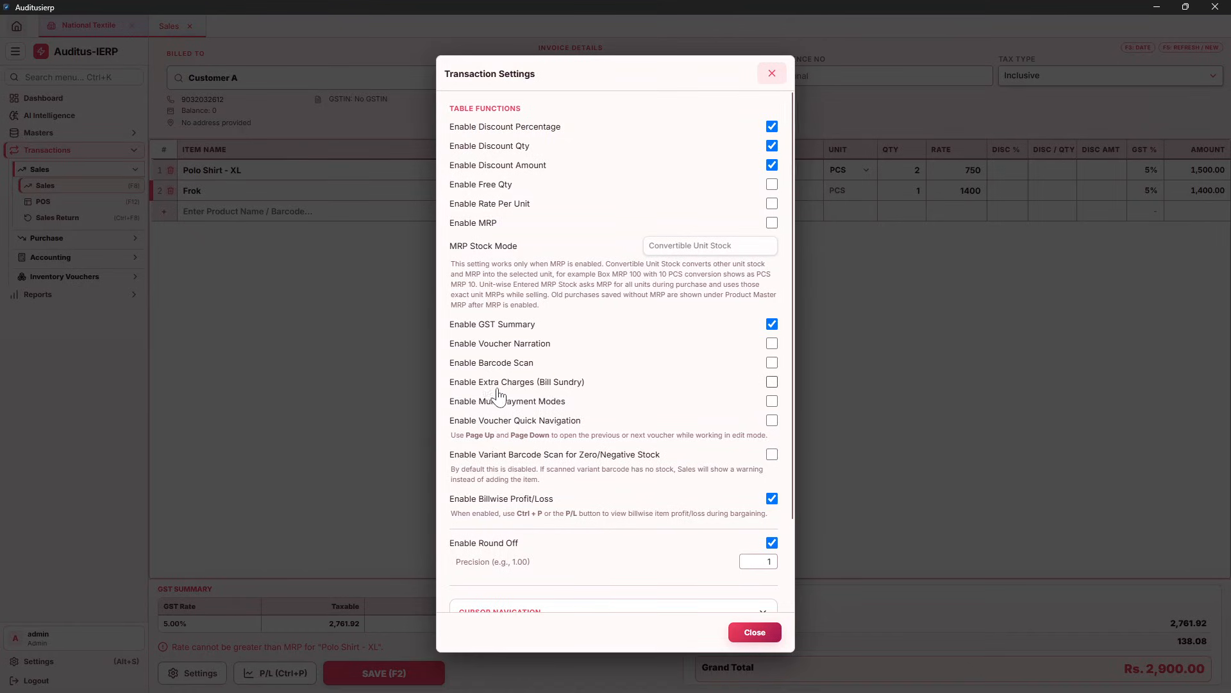
click(772, 382)
click(755, 631)
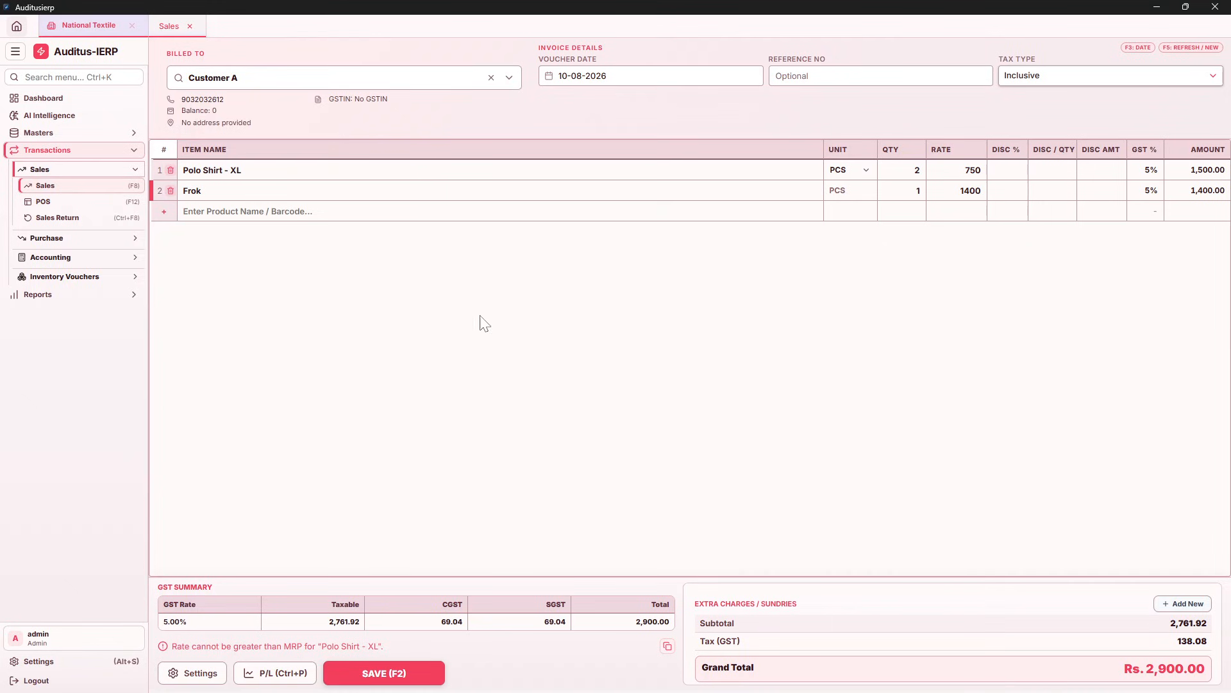
Add a 10% Discount sundry charge, then remove it to restore Rs. 2,900.00
click(1175, 603)
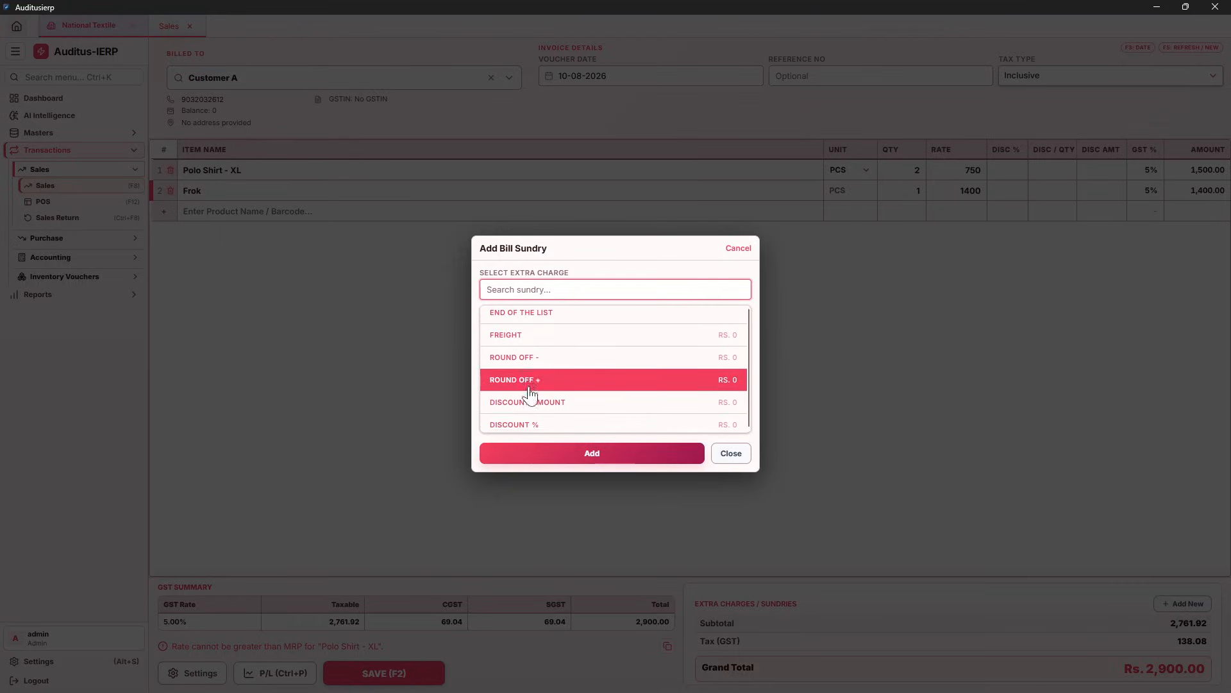
click(530, 426)
text(10)
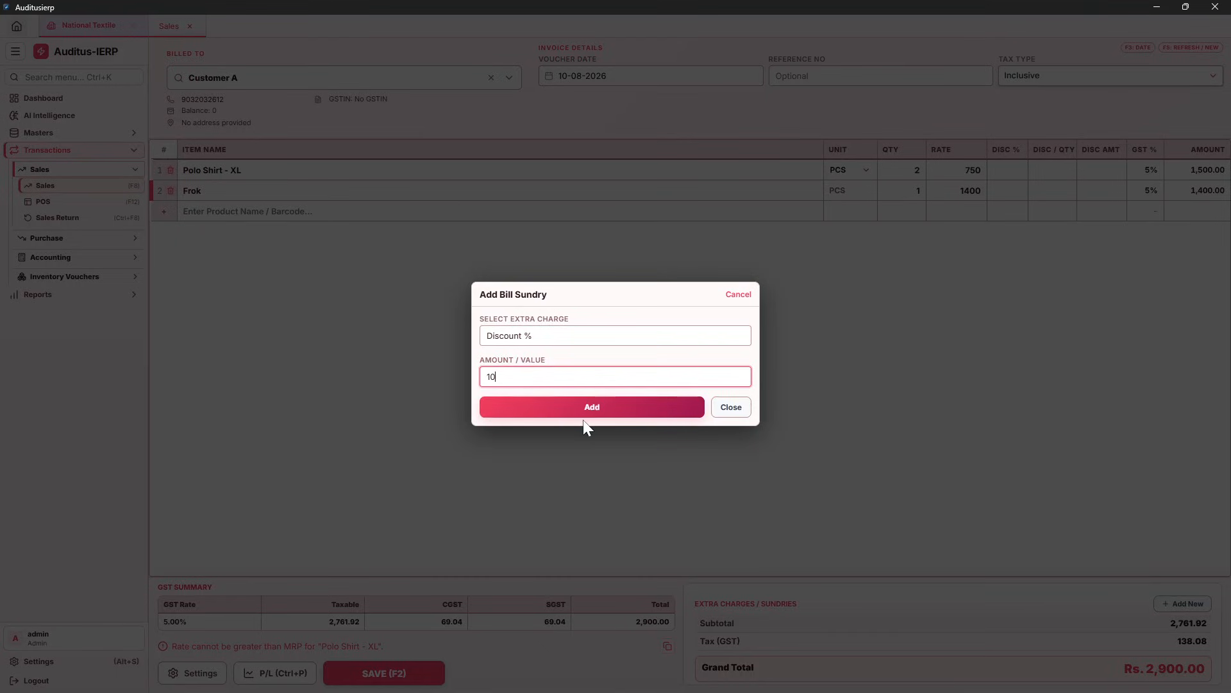
click(582, 418)
click(741, 258)
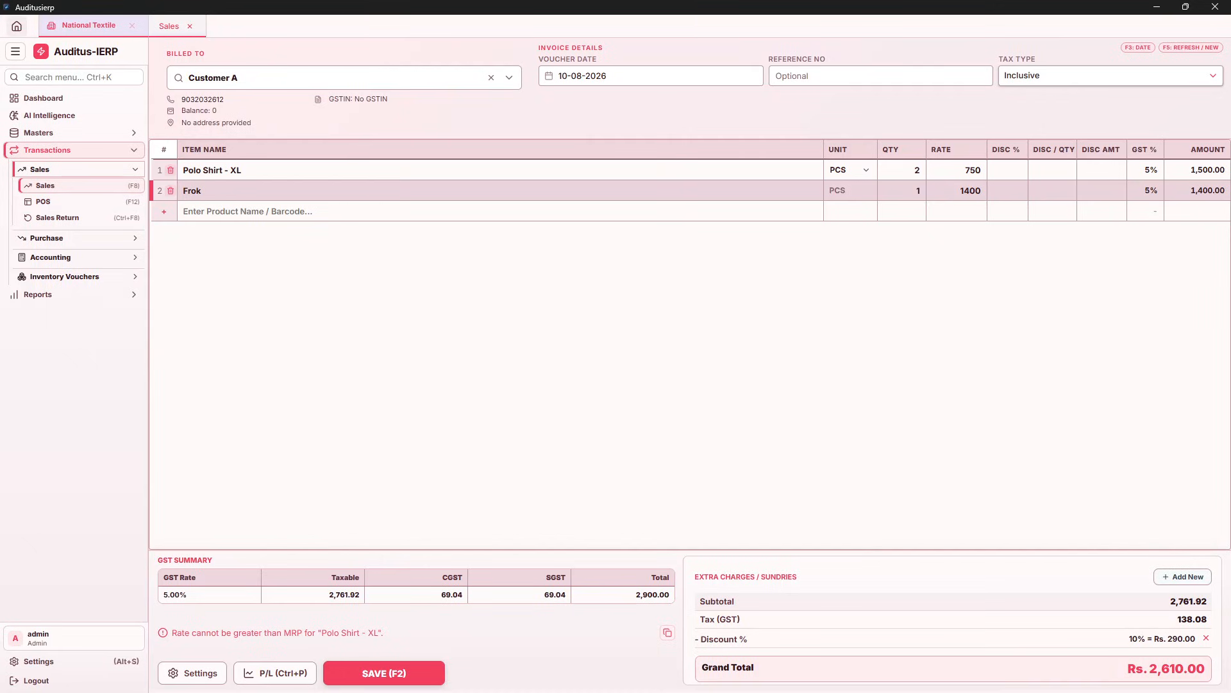
click(1206, 638)
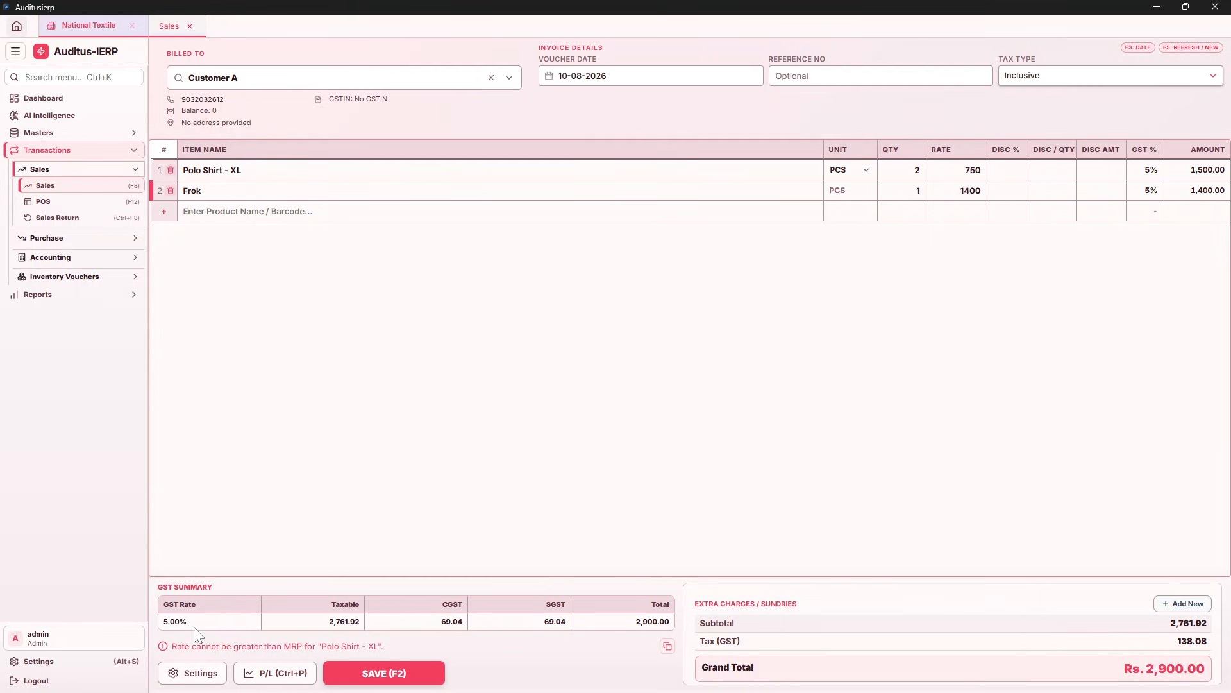
Check in Transaction Settings that Round Off Precision is set to 1
click(199, 673)
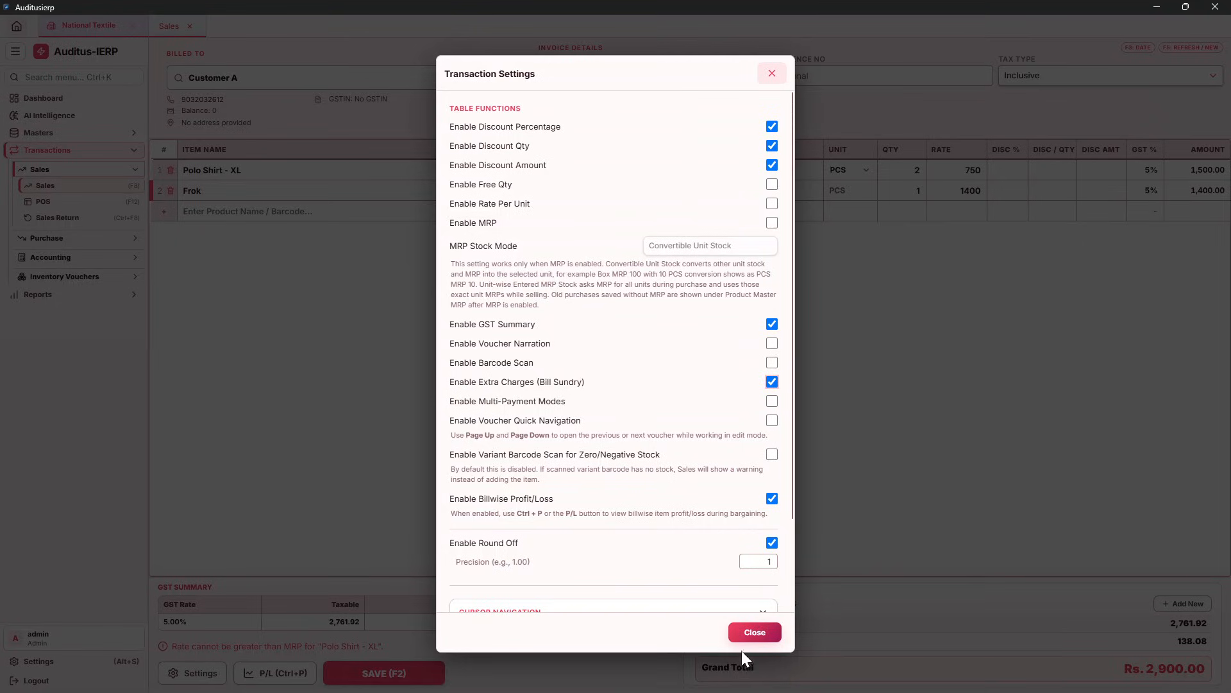
click(754, 639)
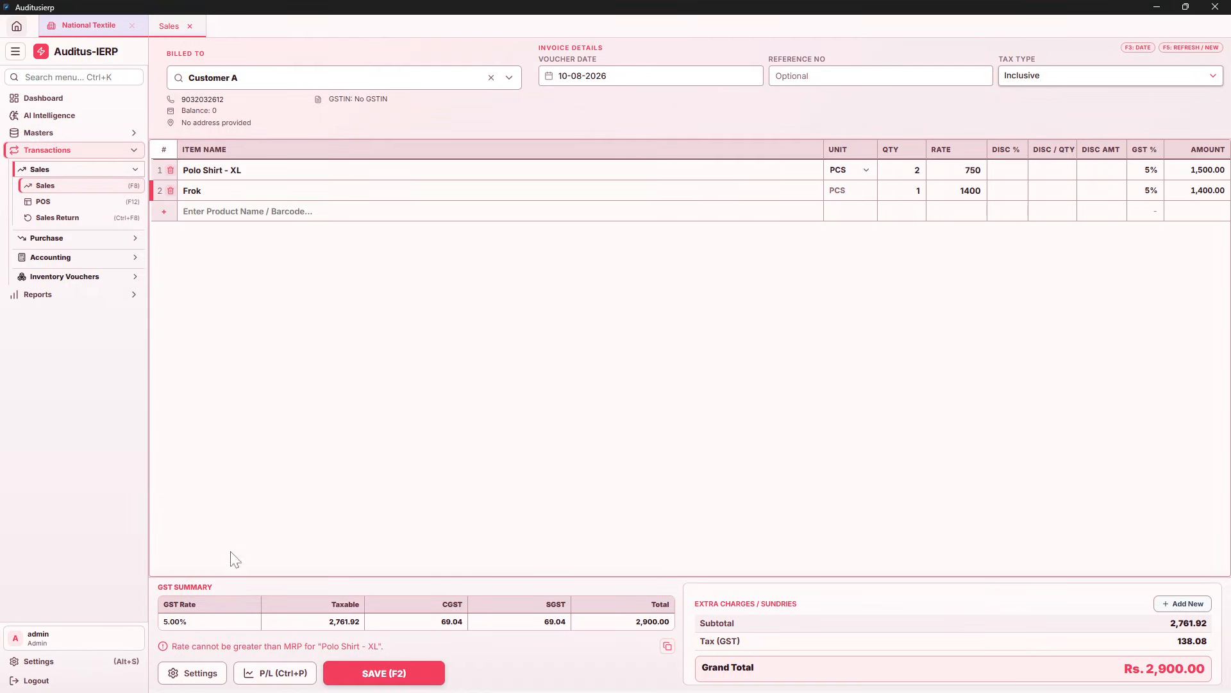
click(200, 674)
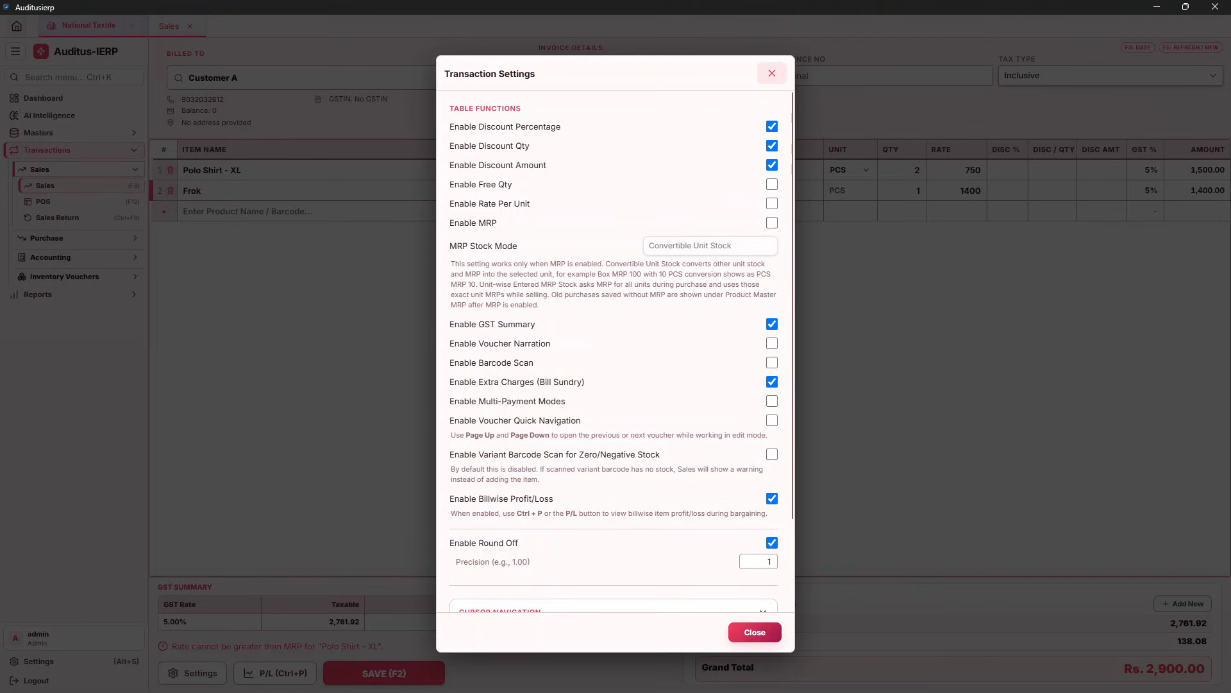
click(769, 561)
Change the Polo Shirt - XL rate to 750.10
click(681, 556)
click(755, 631)
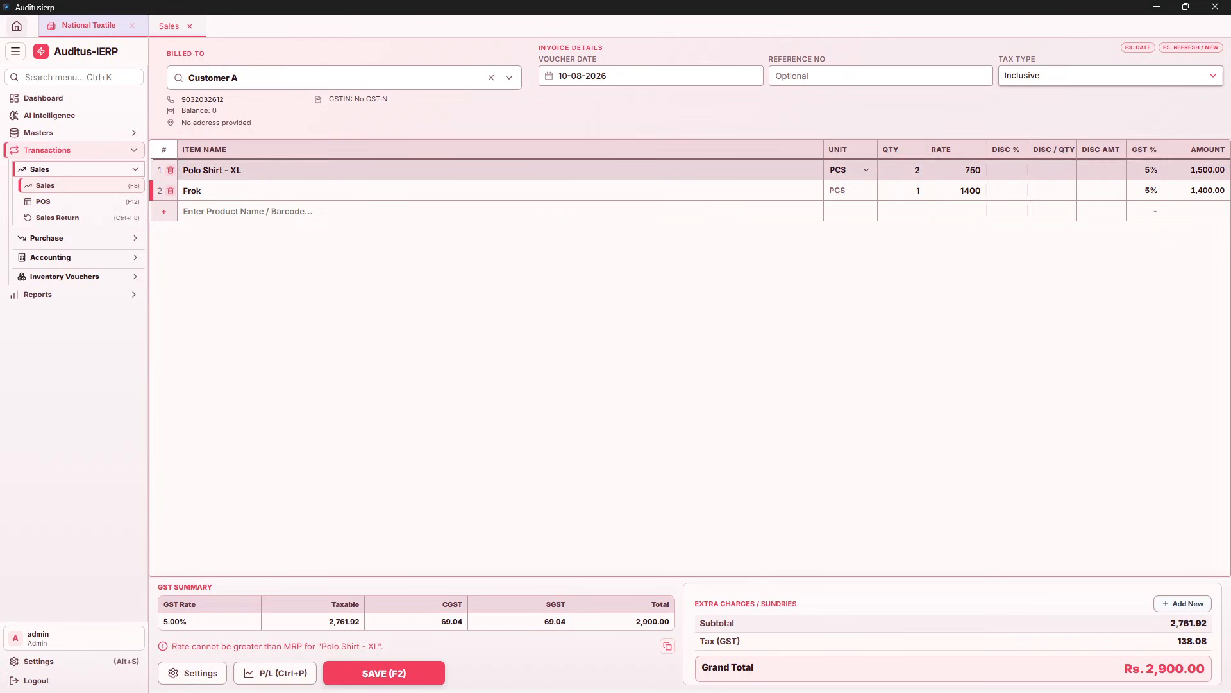
double_click(971, 170)
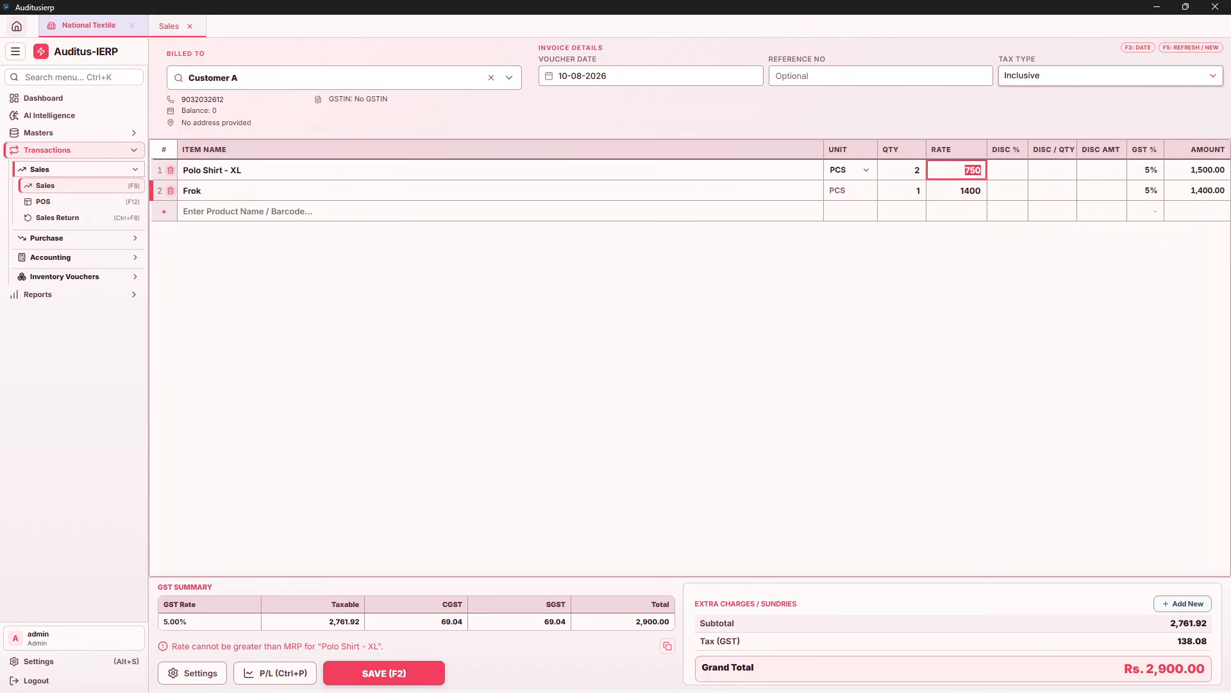
text(75)
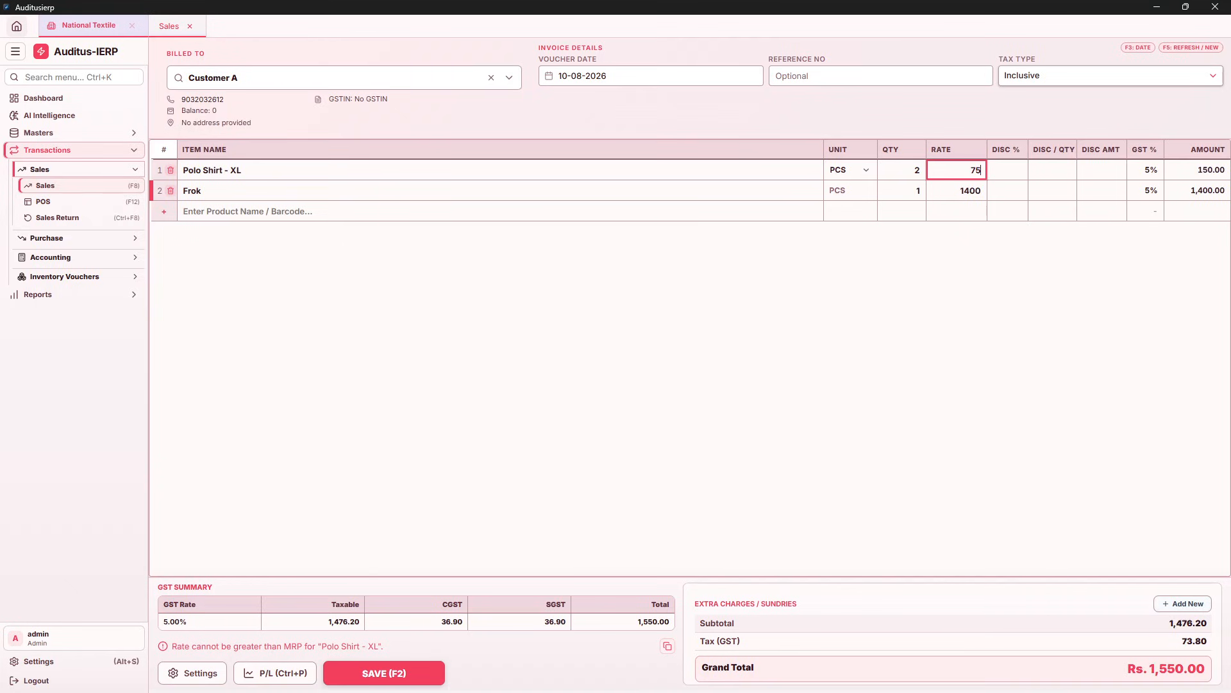
text(0.10)
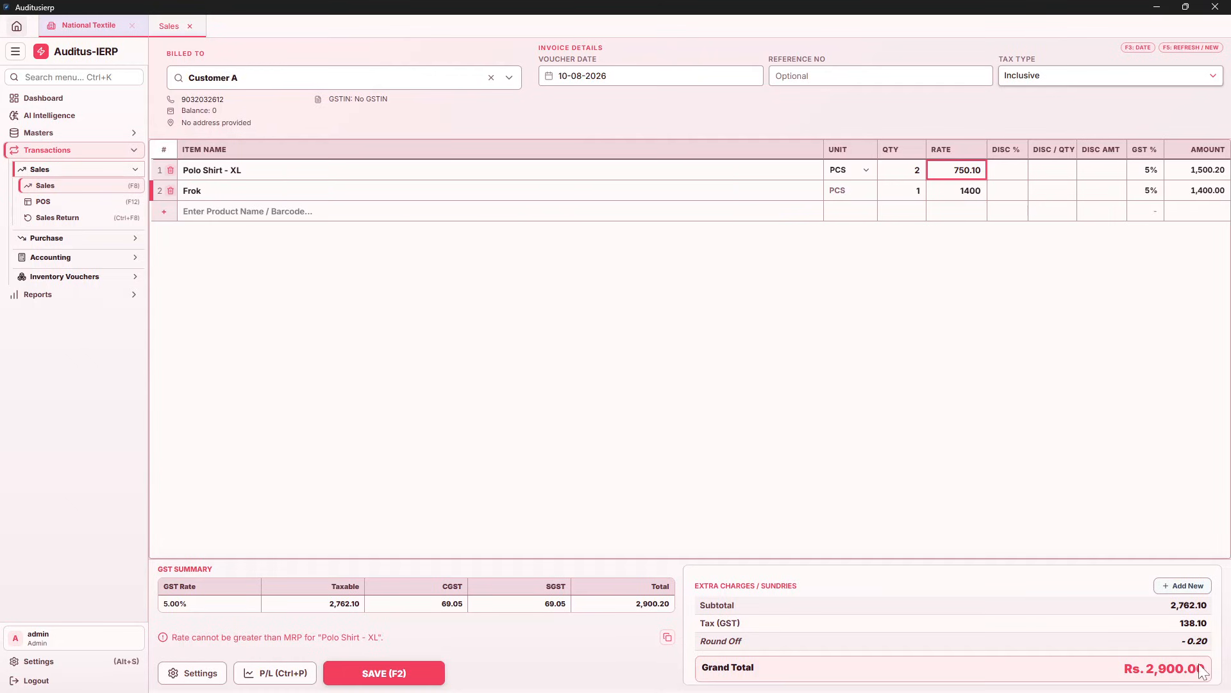
Disable Round Off so the grand total reads Rs. 2,900.20
click(190, 671)
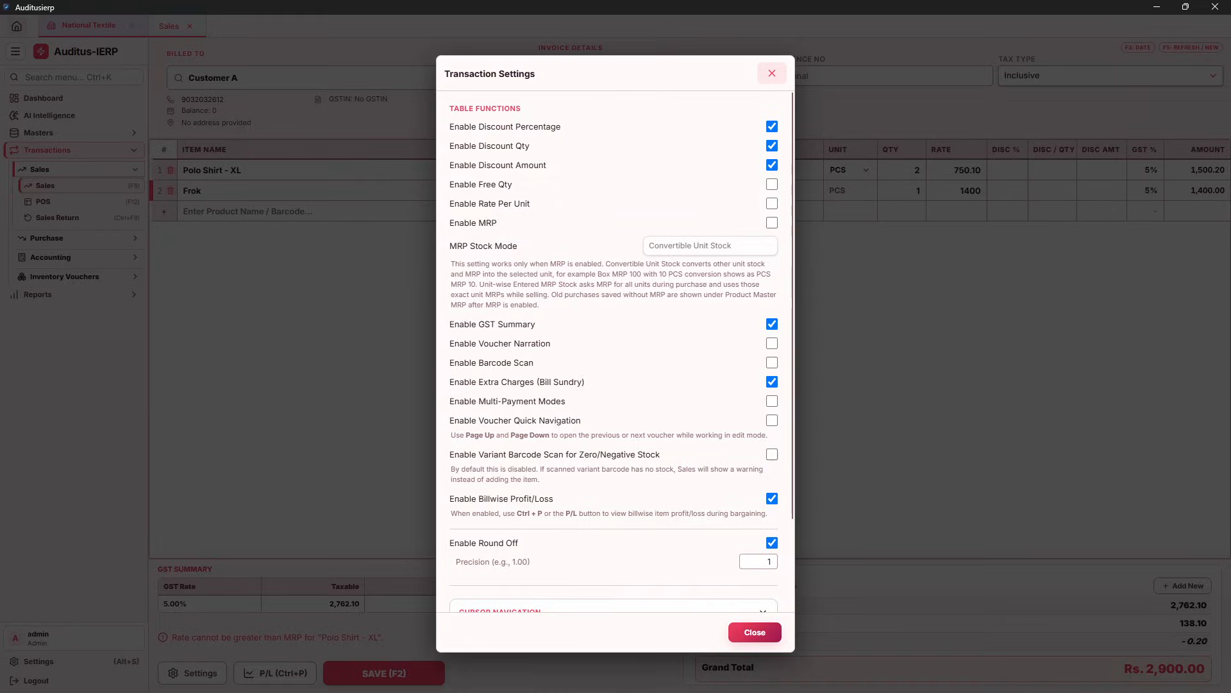
click(772, 543)
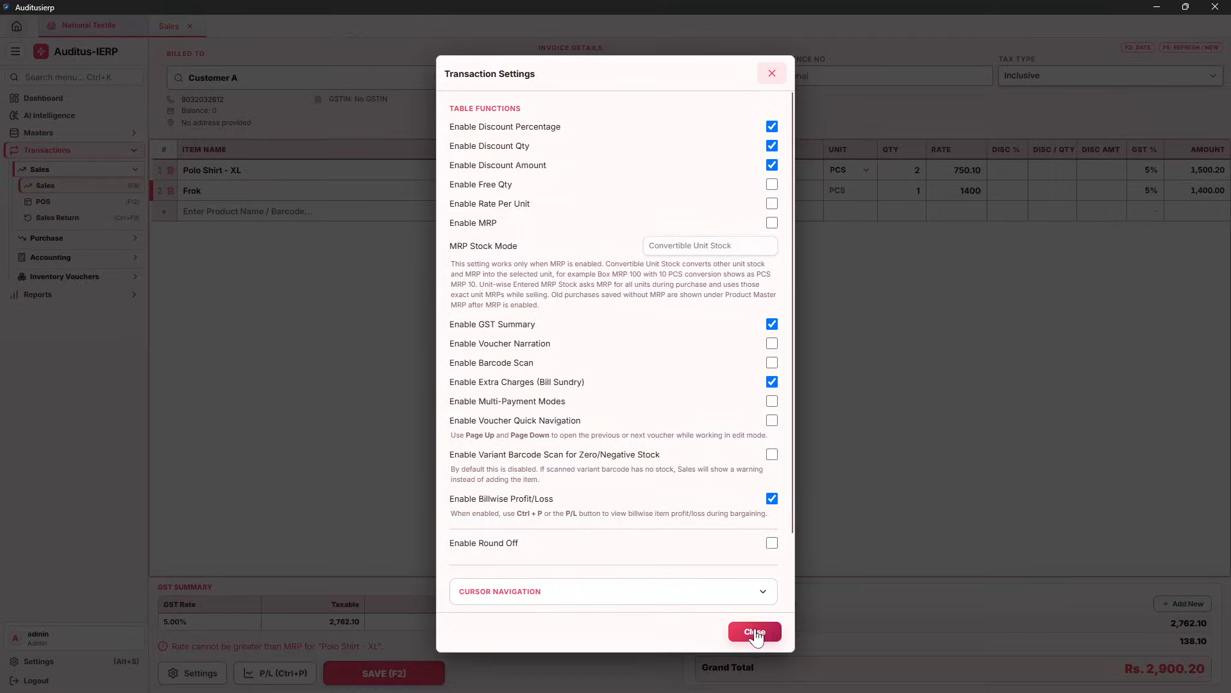
click(755, 632)
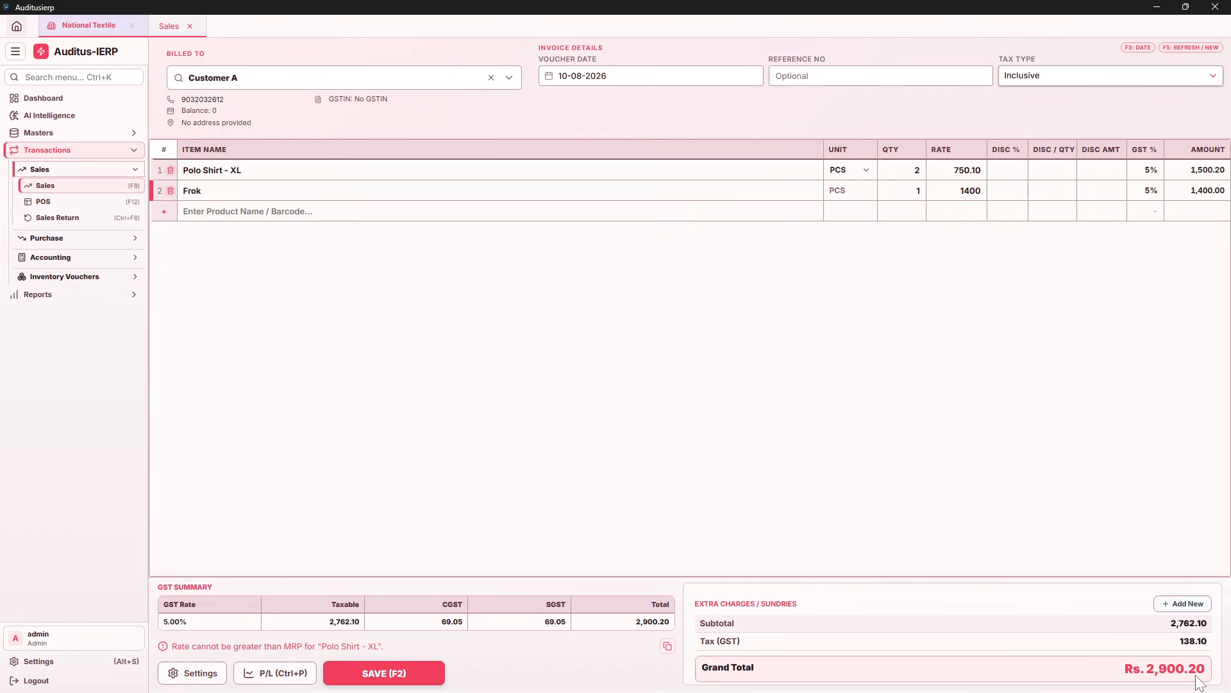
Re-enable Round Off with precision 1, adding a -0.20 round-off line
click(178, 673)
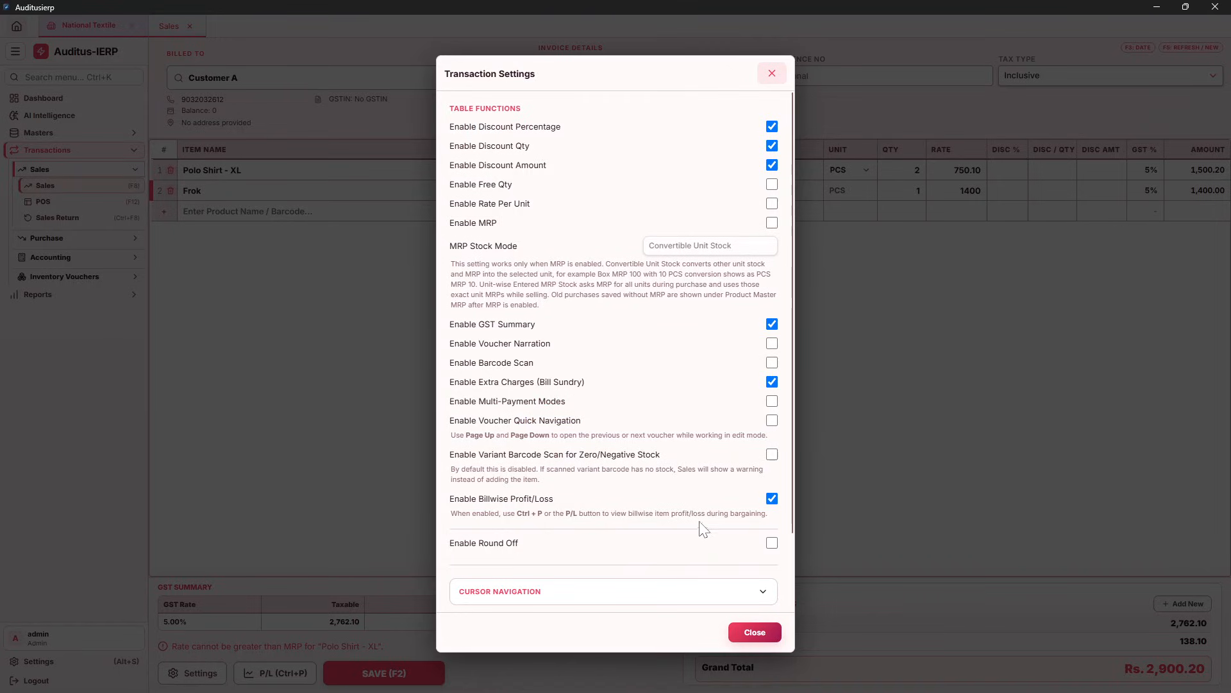
click(771, 543)
scroll(728, 542, down, 2)
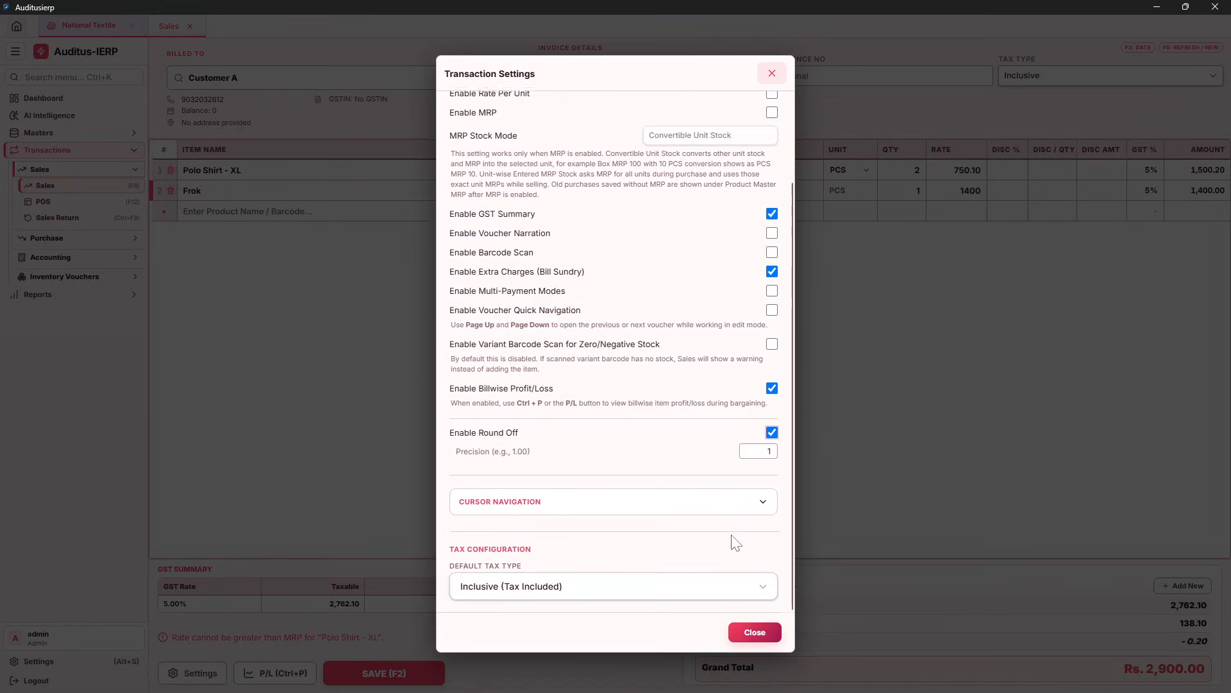
key(Tab)
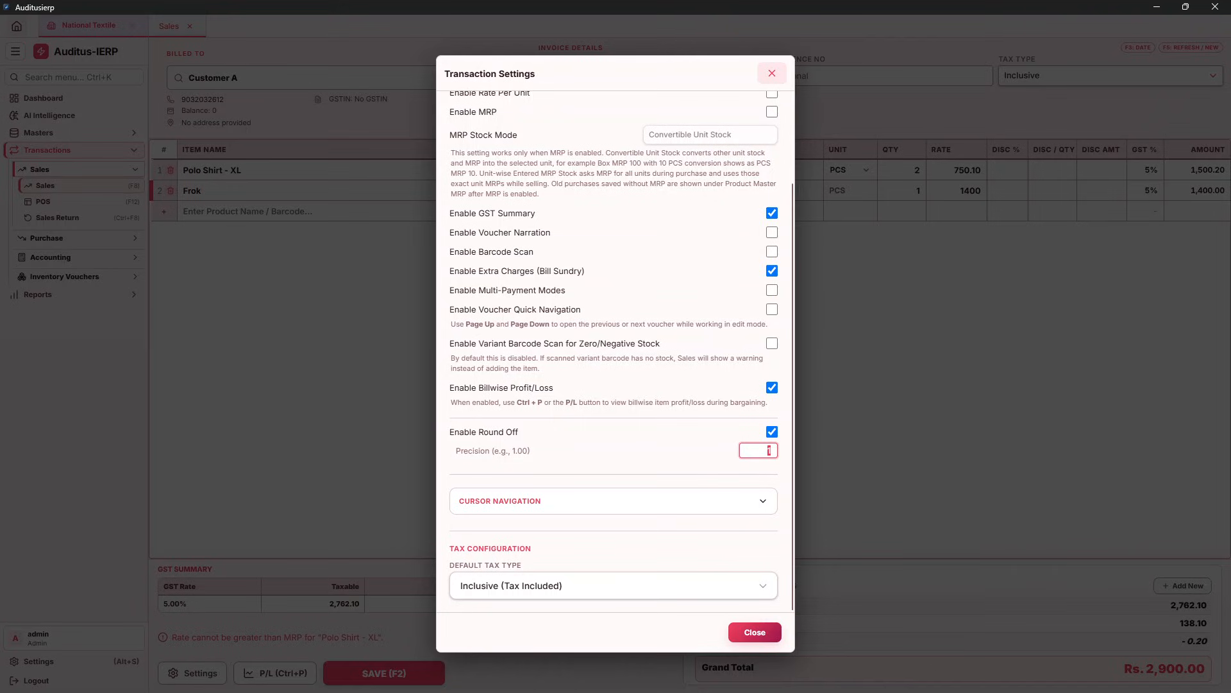
click(708, 447)
click(768, 450)
click(755, 633)
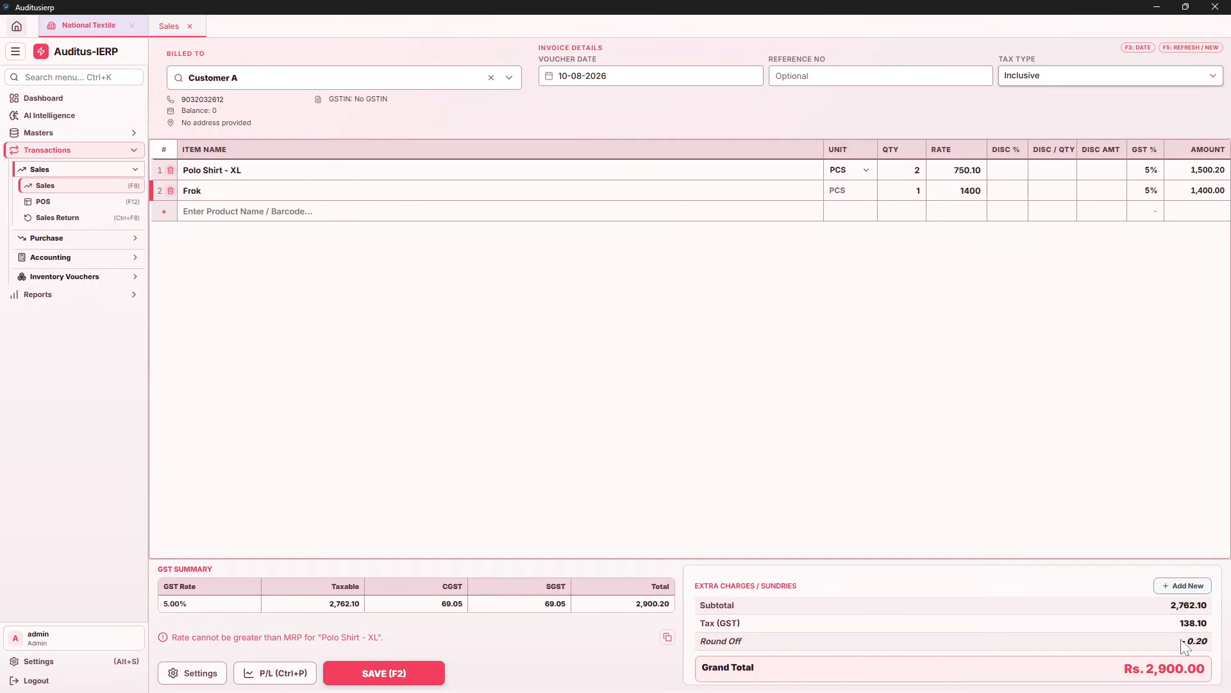
Change the Polo Shirt - XL rate to 750.40, giving a 0.20 round off and Rs. 2,901.00 total
click(971, 170)
double_click(971, 170)
text(7)
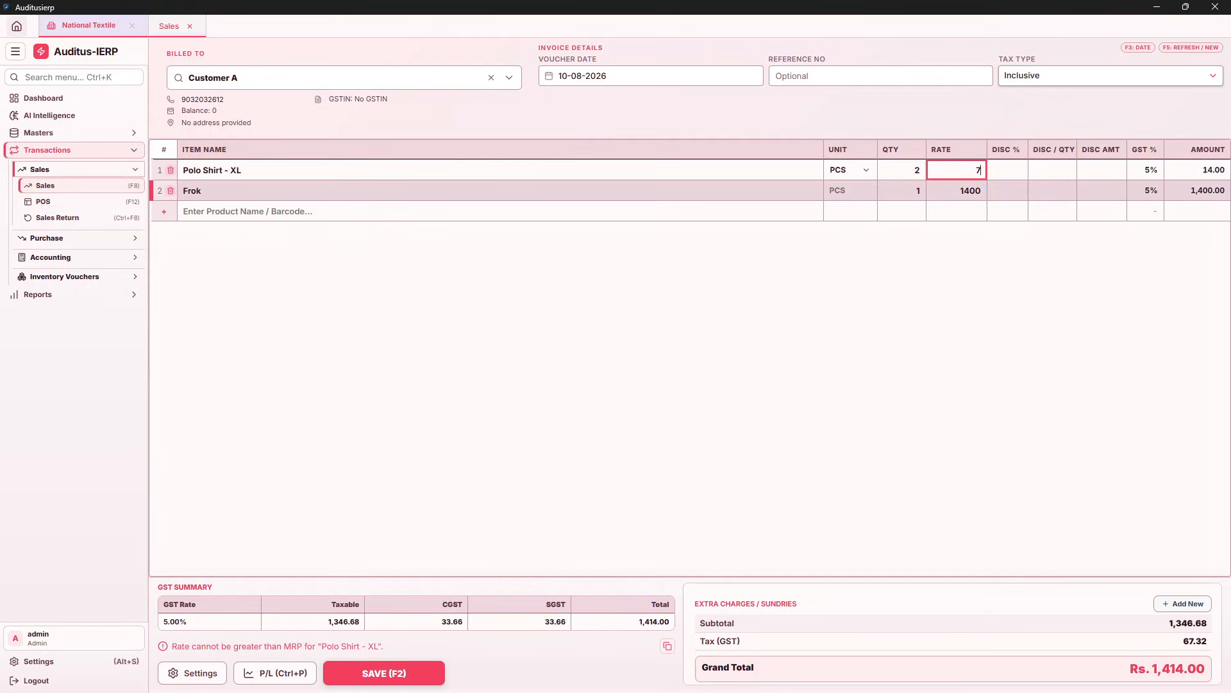
text(50.40)
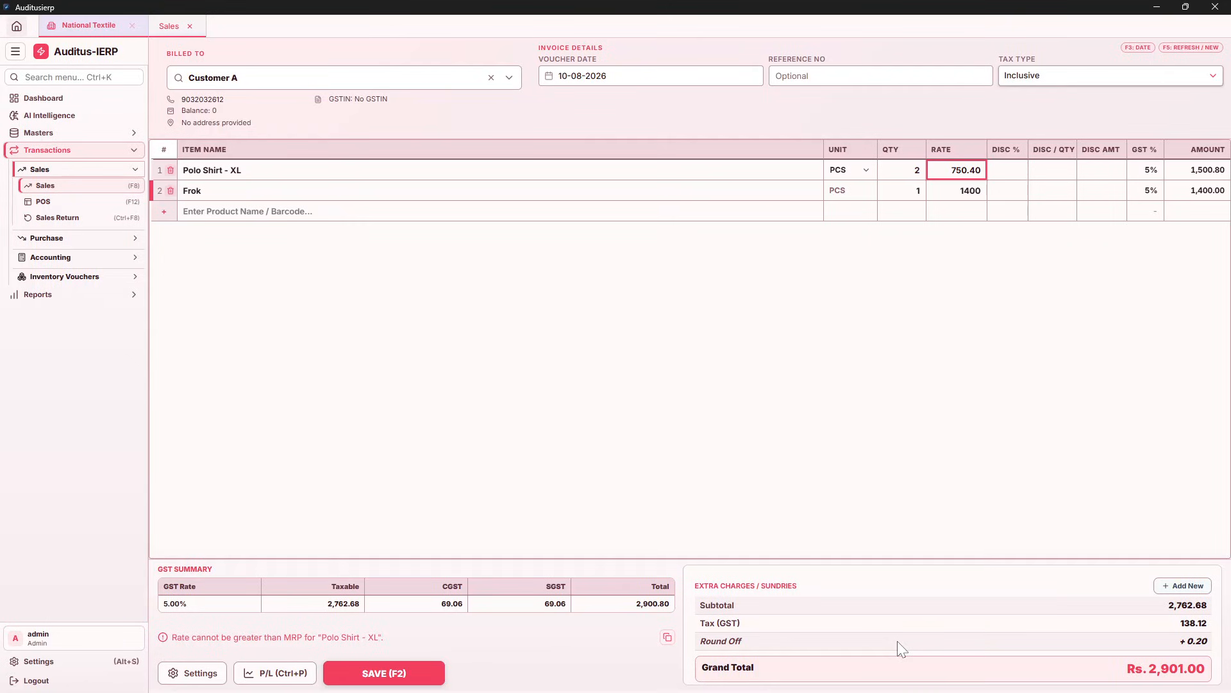
click(193, 674)
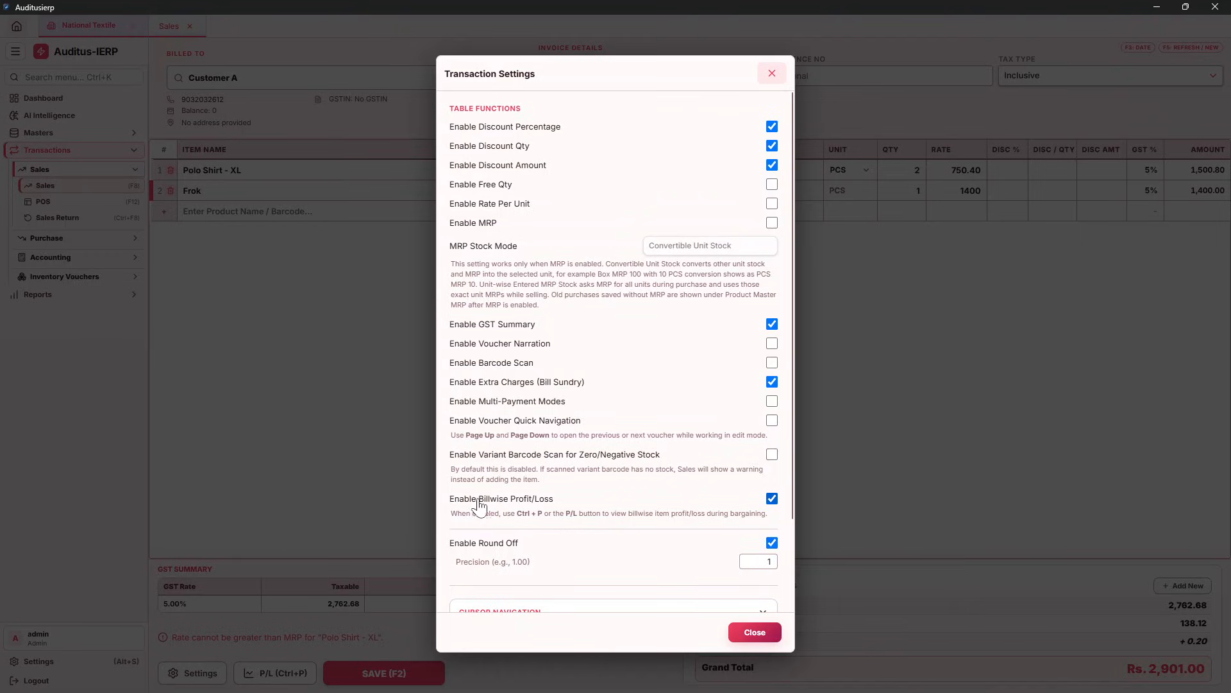
Check the bill's profit and loss: Rs. 1,212.68 profit at a 43.90% margin
click(755, 632)
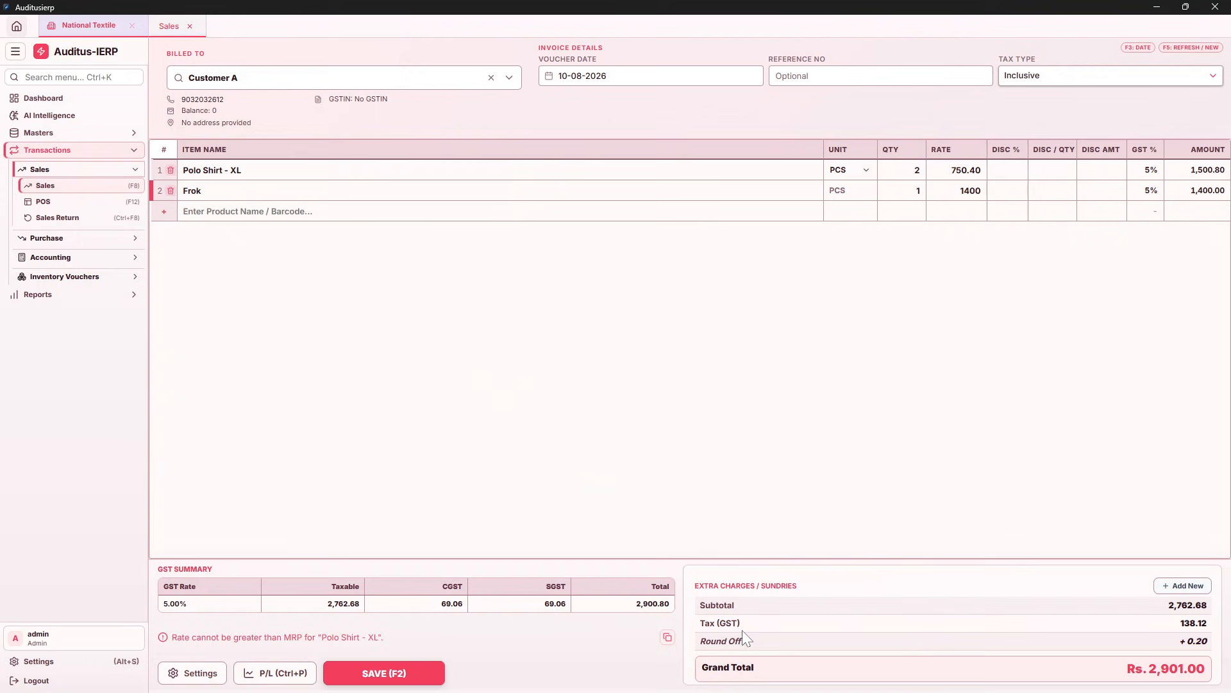
click(285, 675)
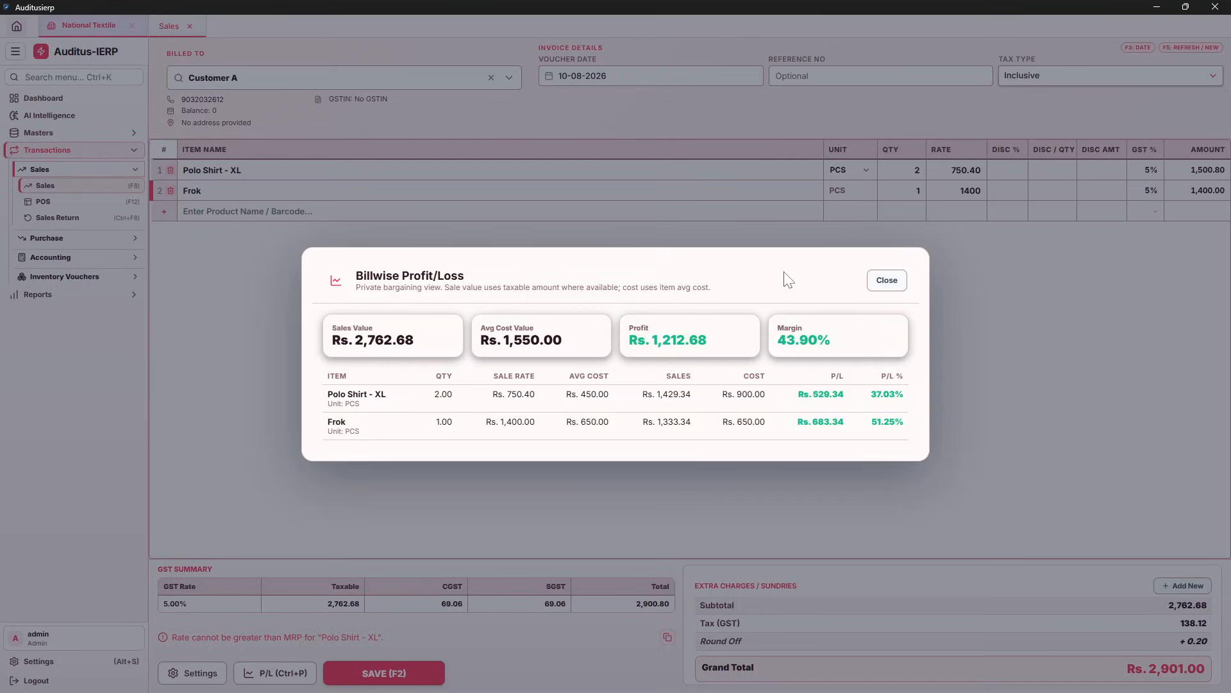
click(878, 281)
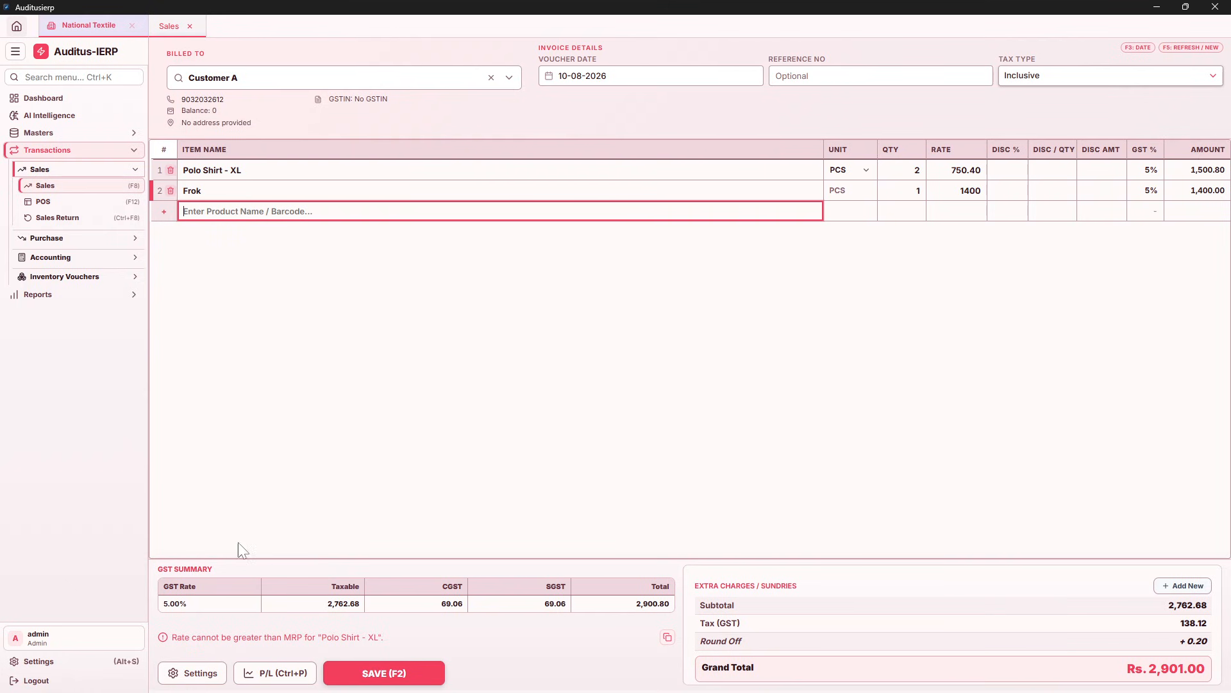
Turn on Enable Free Qty in transaction settings, keeping the GST summary enabled
click(184, 672)
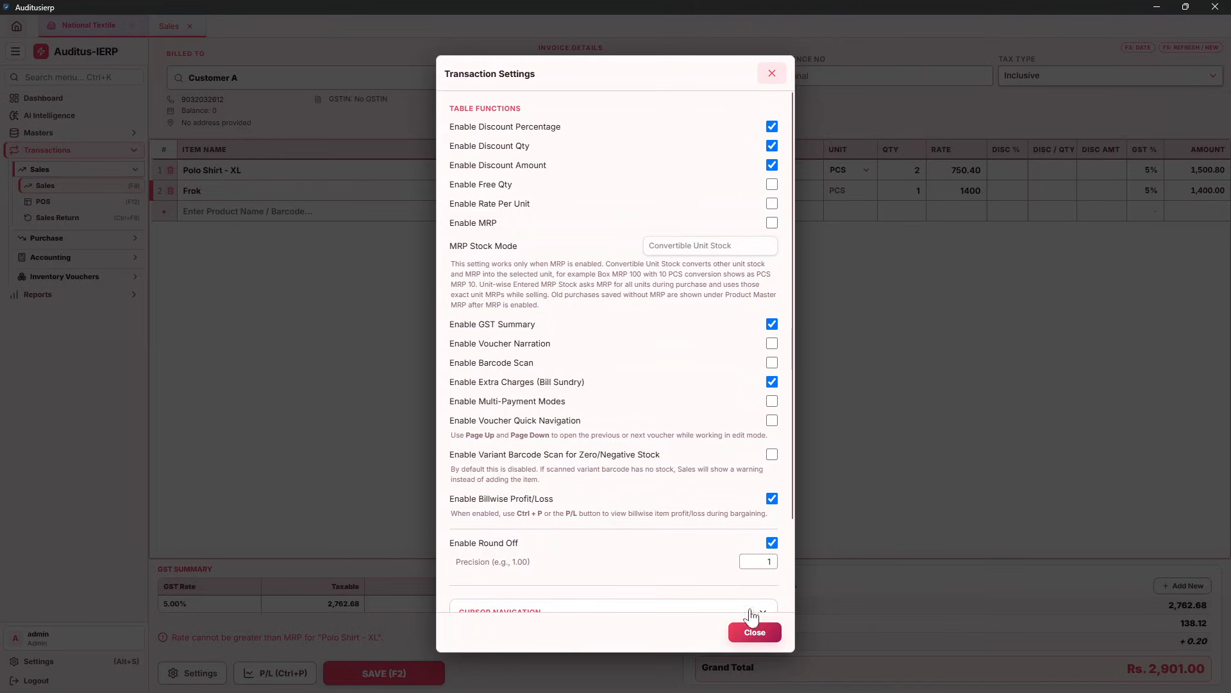
click(755, 632)
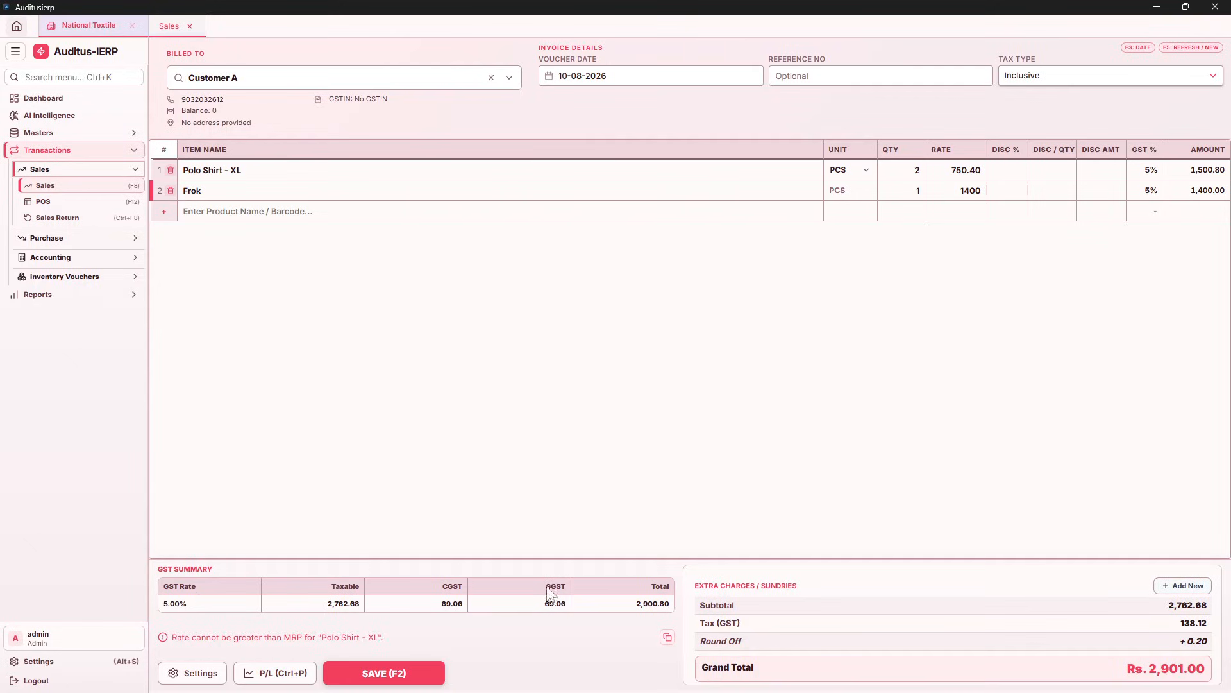
click(194, 673)
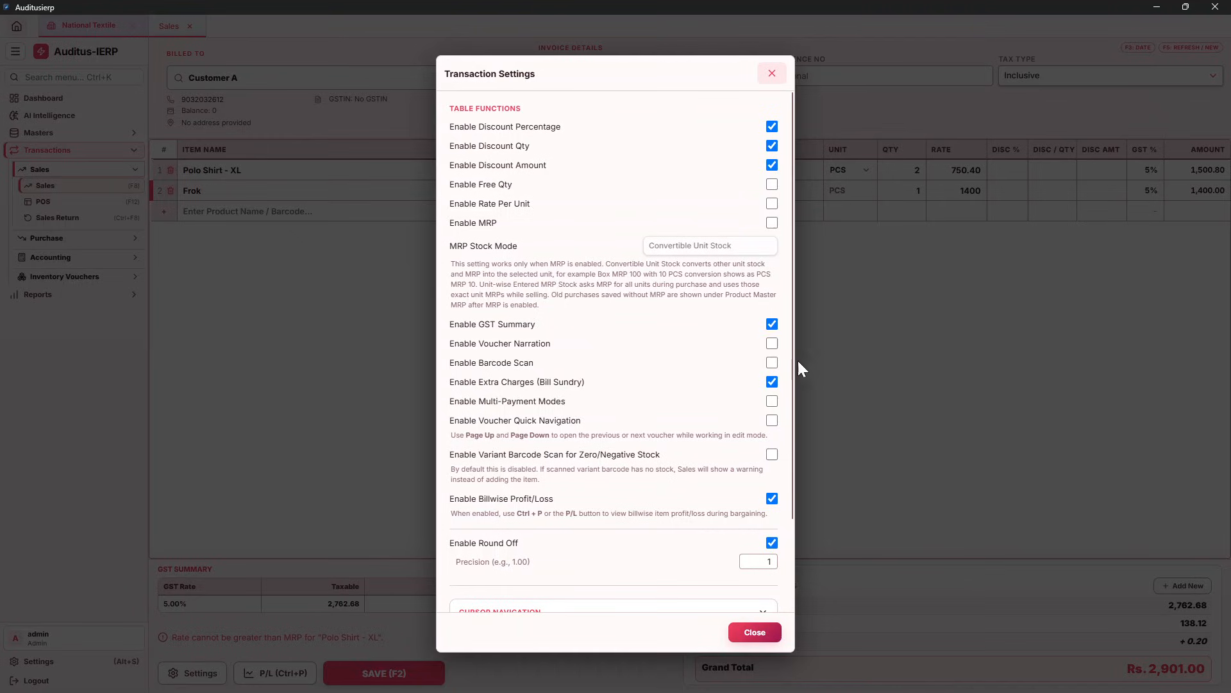
click(772, 324)
click(771, 324)
click(771, 185)
Give Polo Shirt - XL 1 free unit at rate 750, totalling Rs. 2,900.00
click(754, 631)
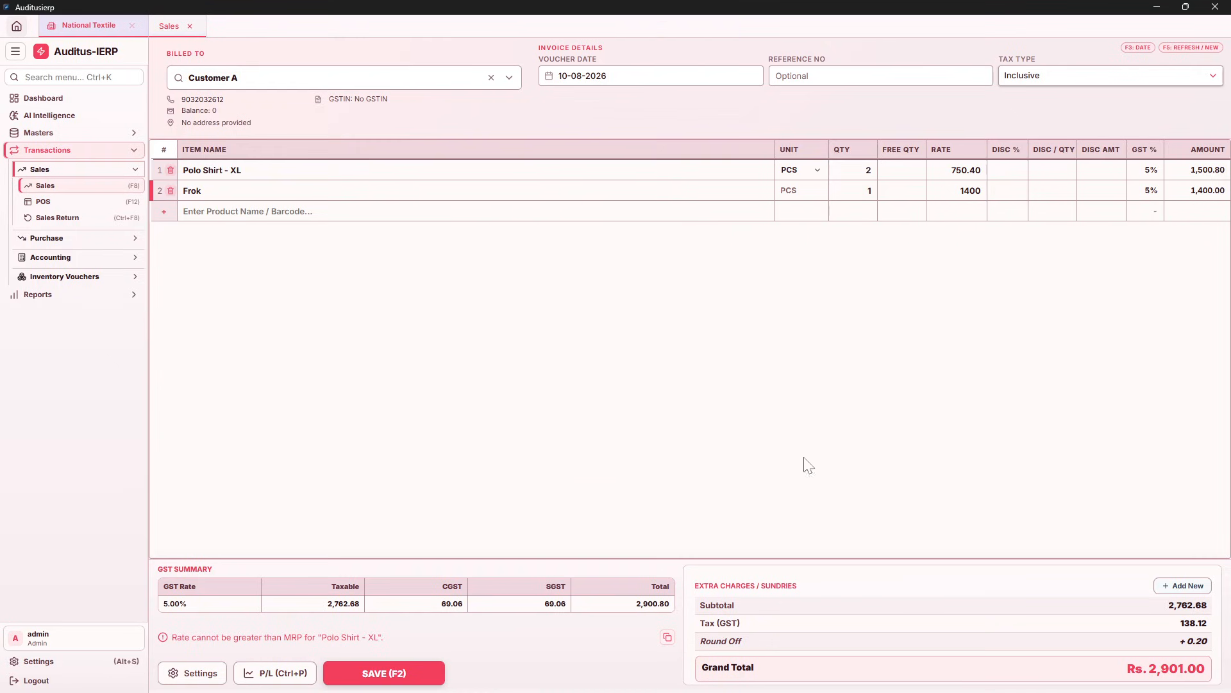
click(868, 170)
click(904, 170)
key(Tab)
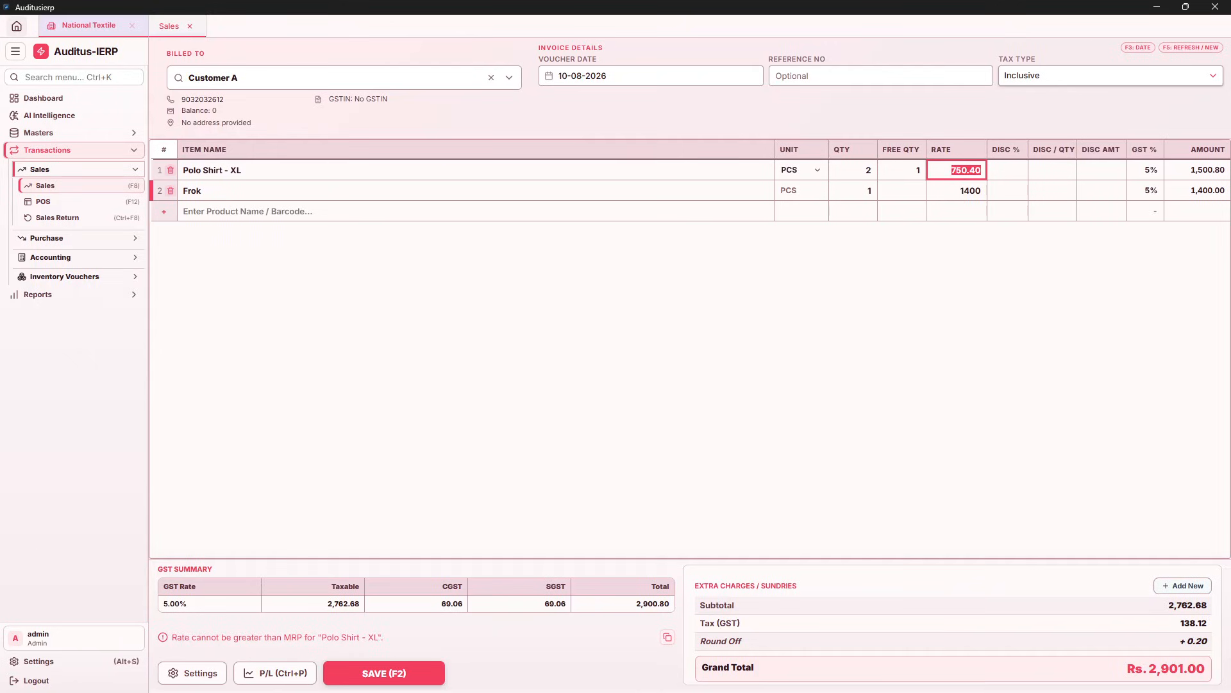
text(750)
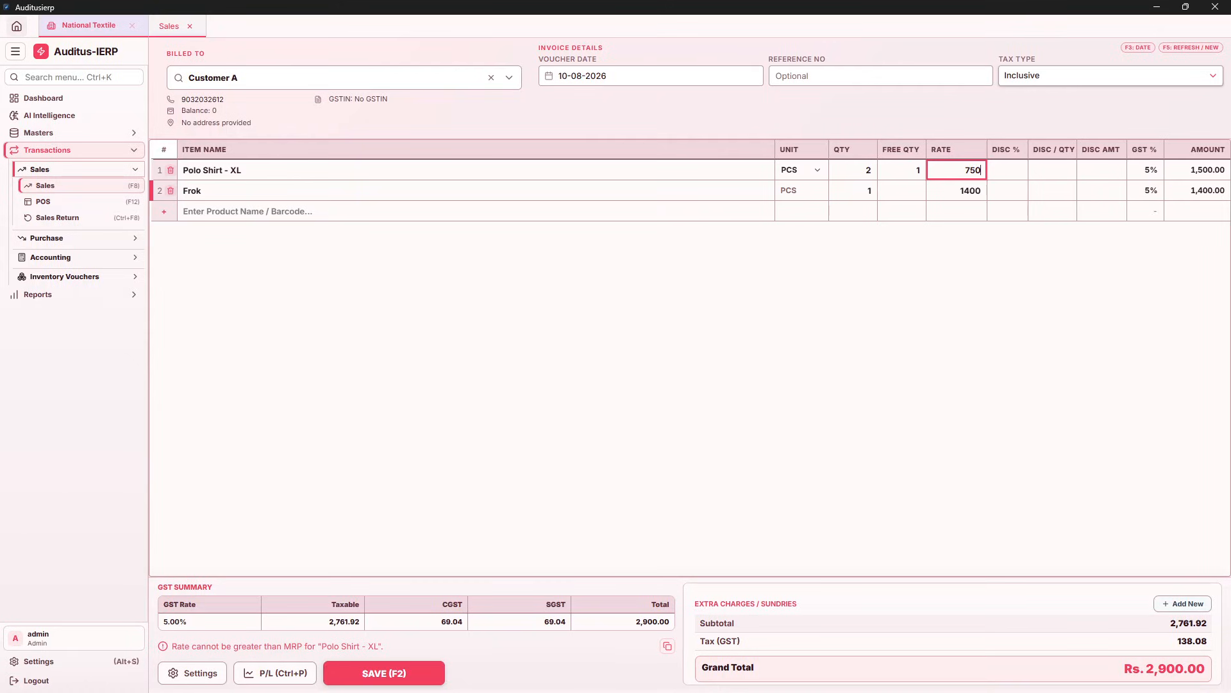
key(Left)
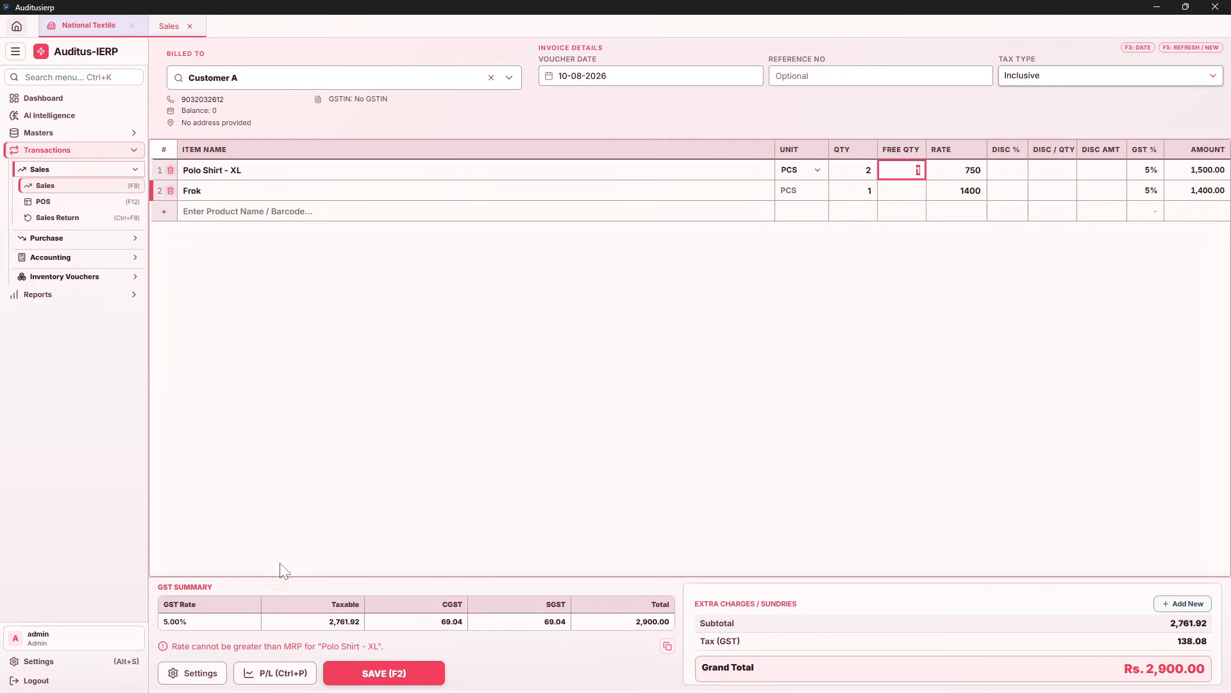
click(191, 673)
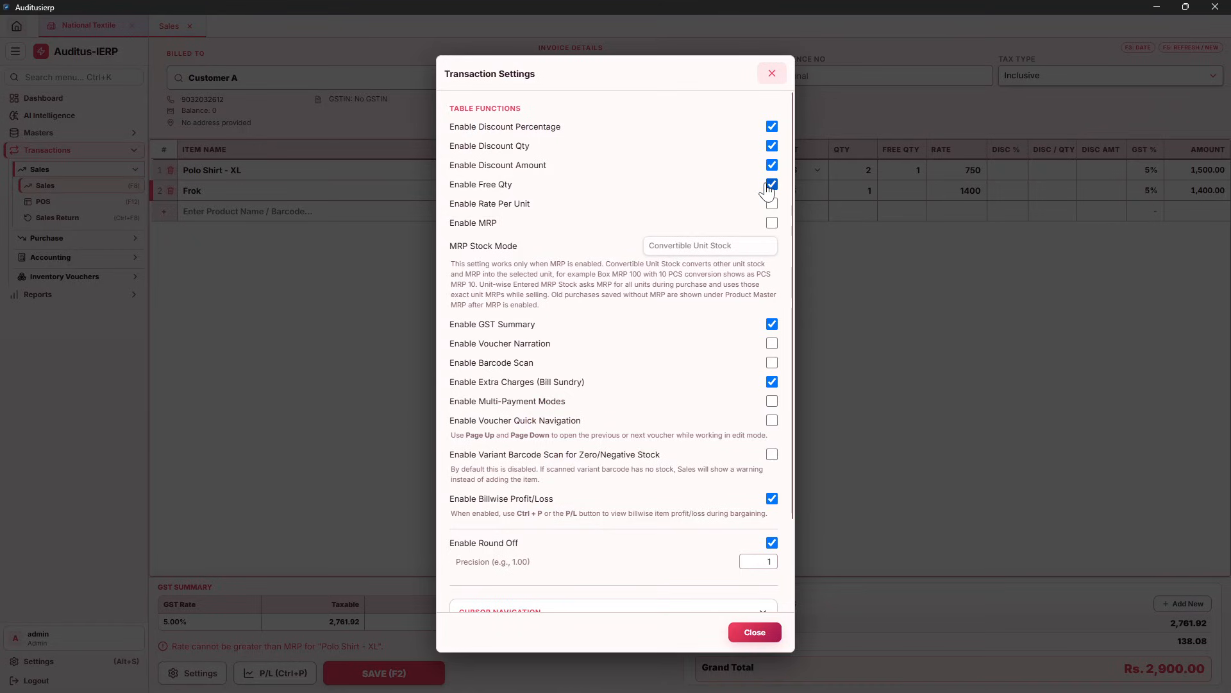
Enable the MRP column for invoice items and select the Polo Shirt - XL MRP
click(772, 223)
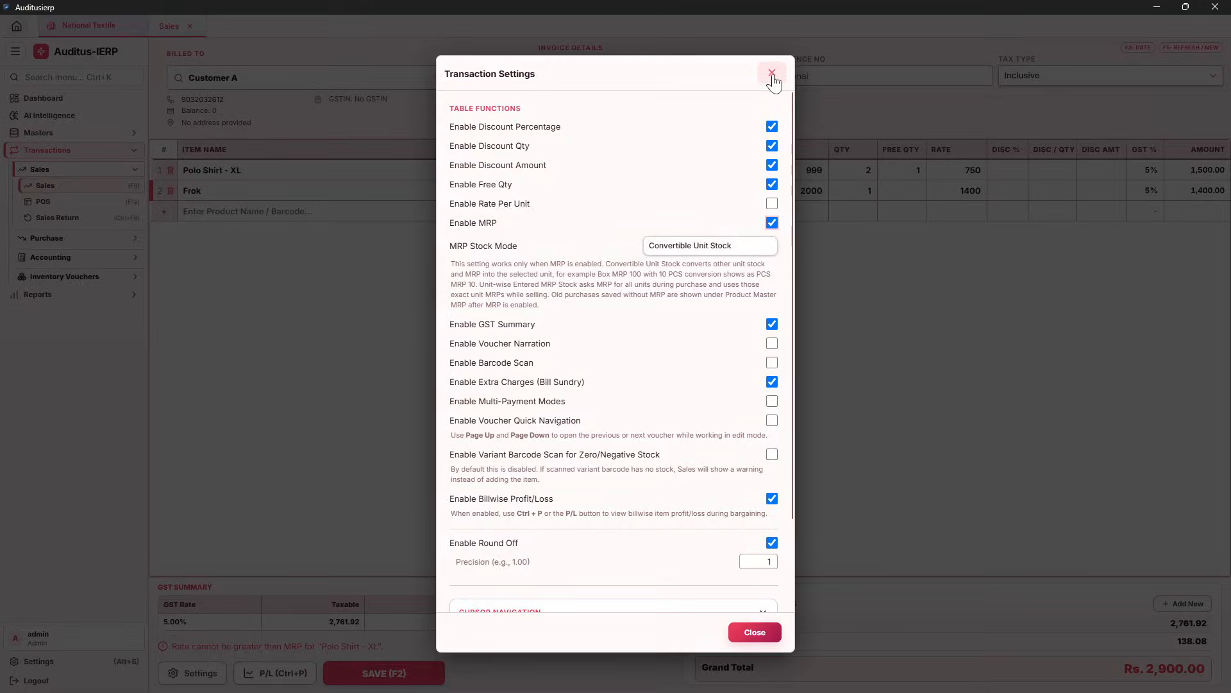
click(772, 73)
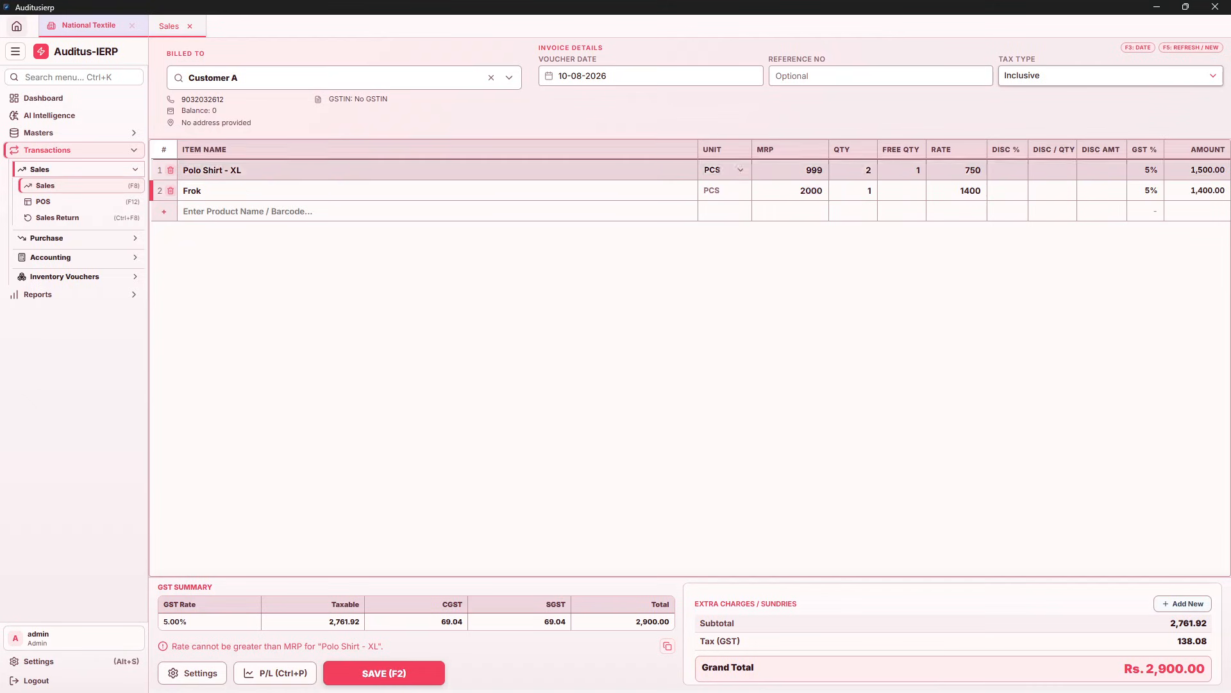
click(790, 170)
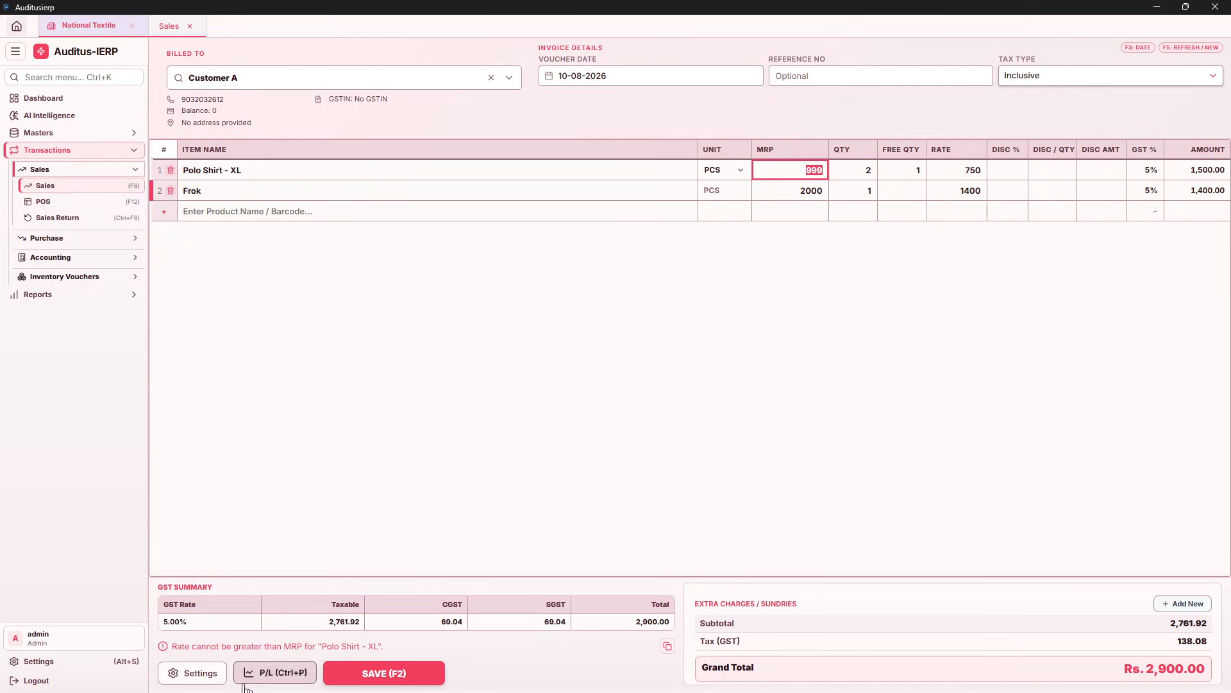
Keep MRP enabled and turn on the Voucher Narration field
click(204, 674)
click(771, 223)
click(771, 223)
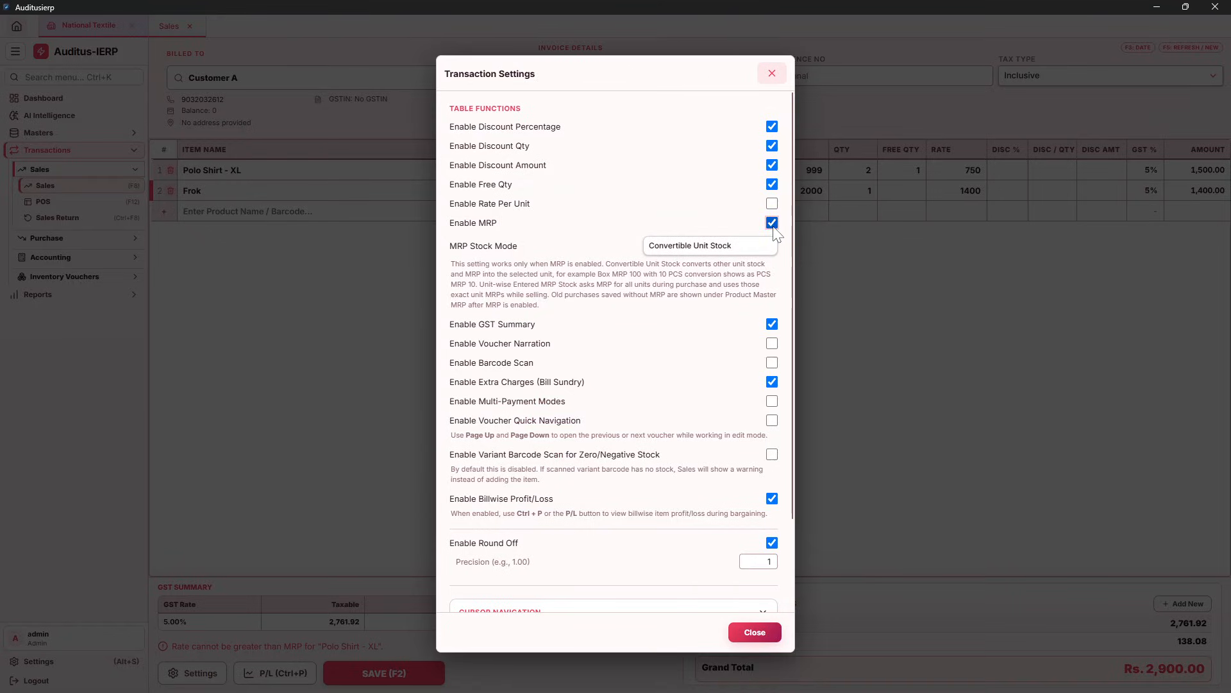
click(773, 344)
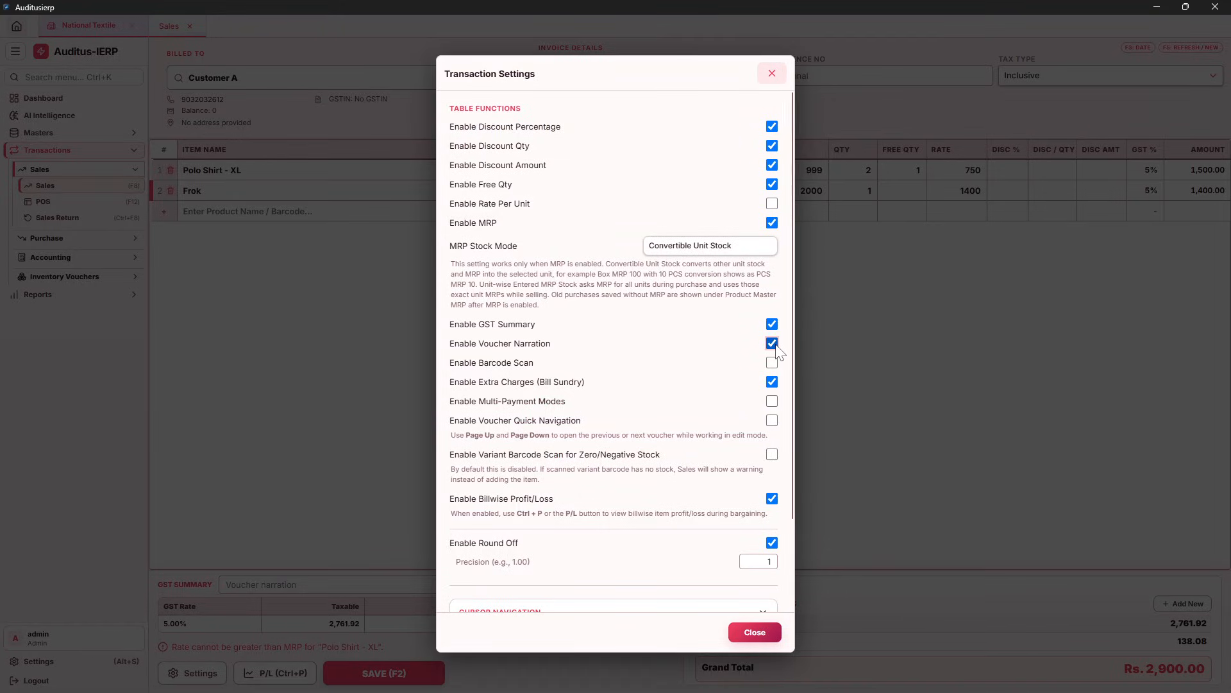
click(755, 632)
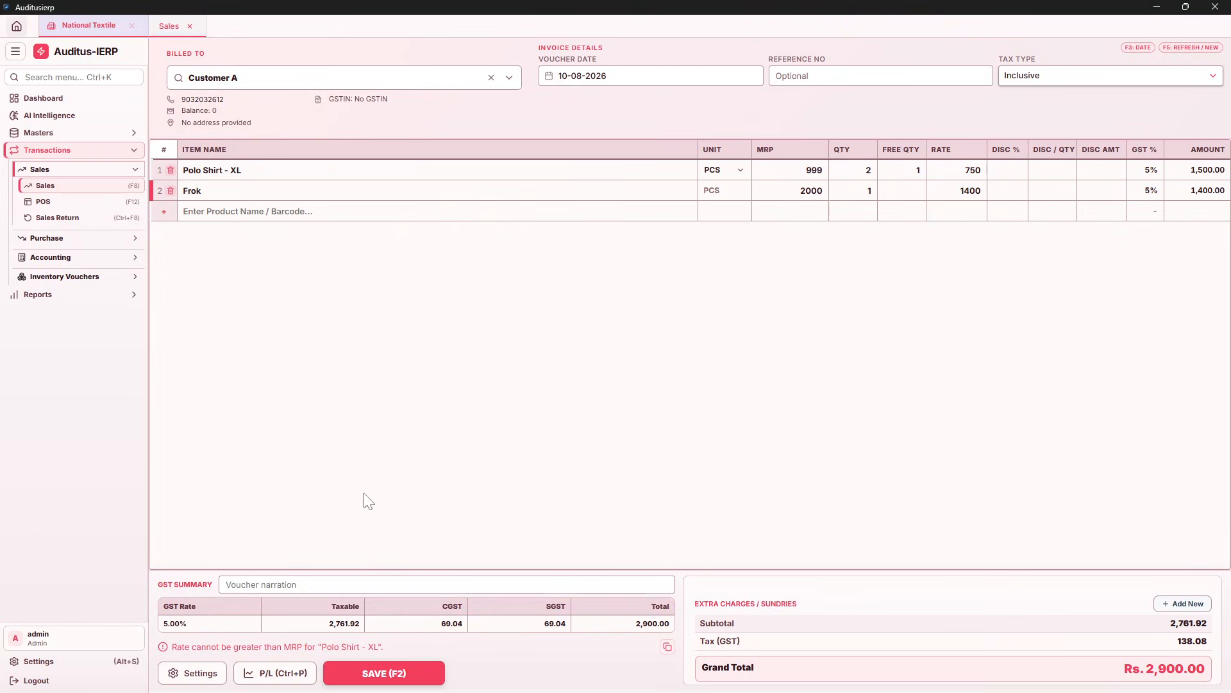
Turn on Enable Multi-Payment Modes for sales vouchers in transaction settings
click(359, 584)
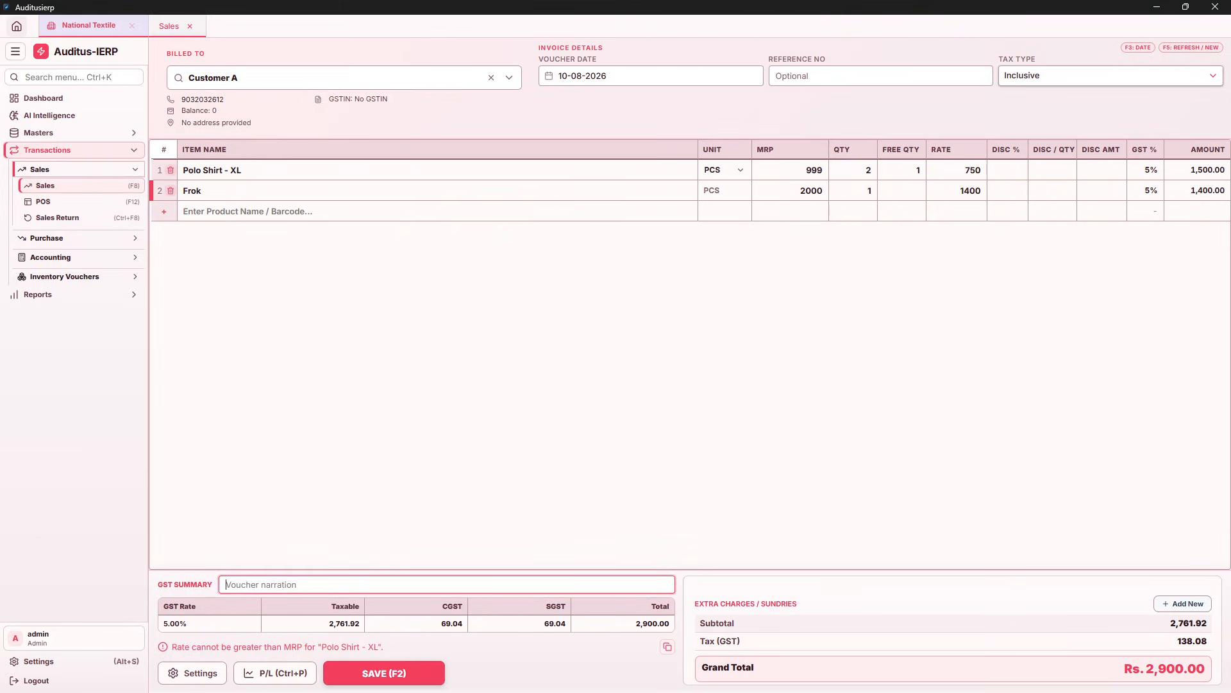
click(193, 672)
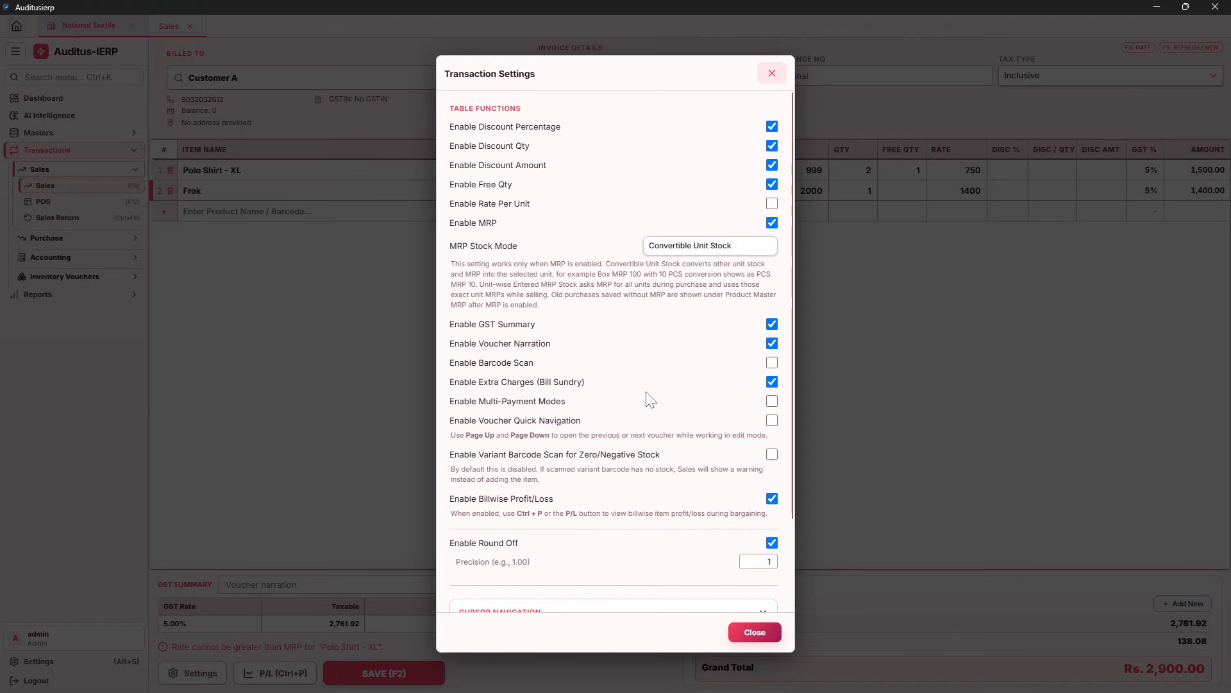
scroll(722, 353, down, 1)
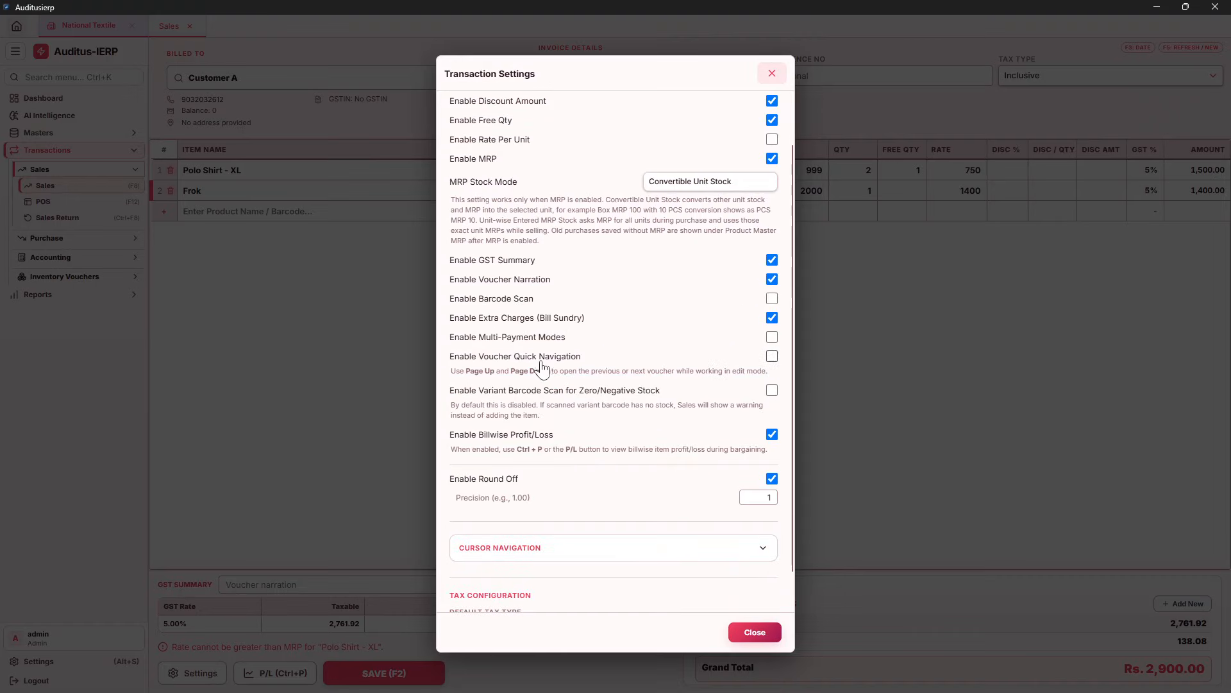
click(771, 338)
click(757, 634)
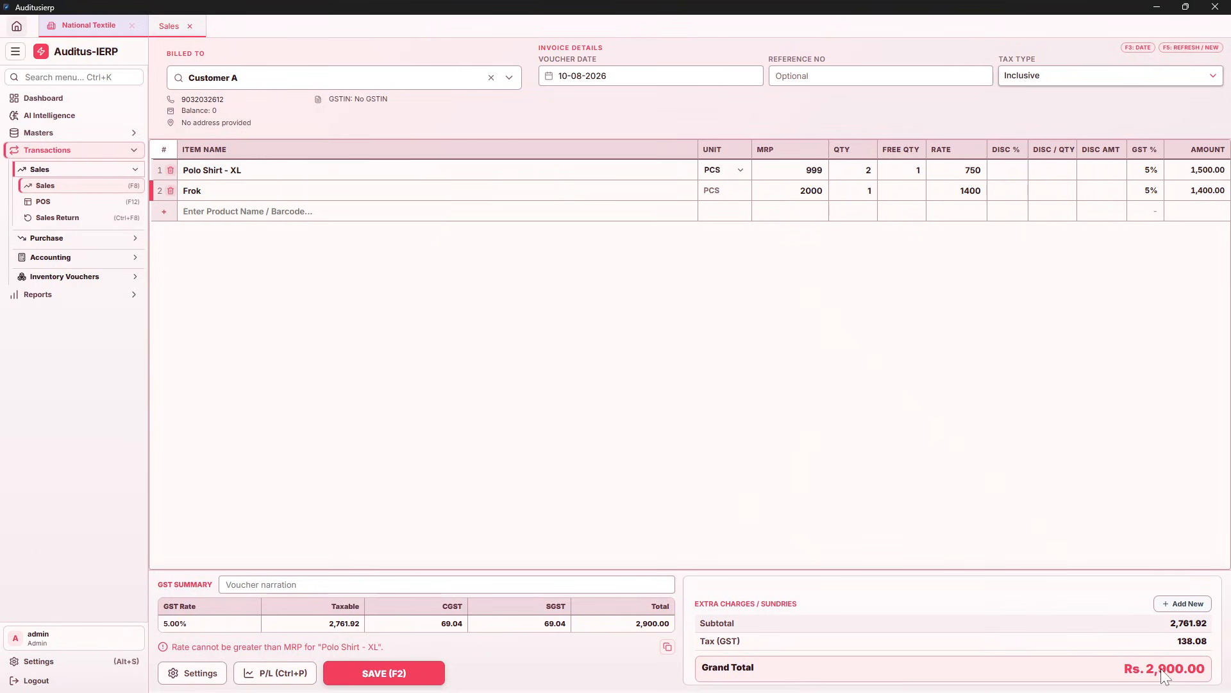
click(385, 672)
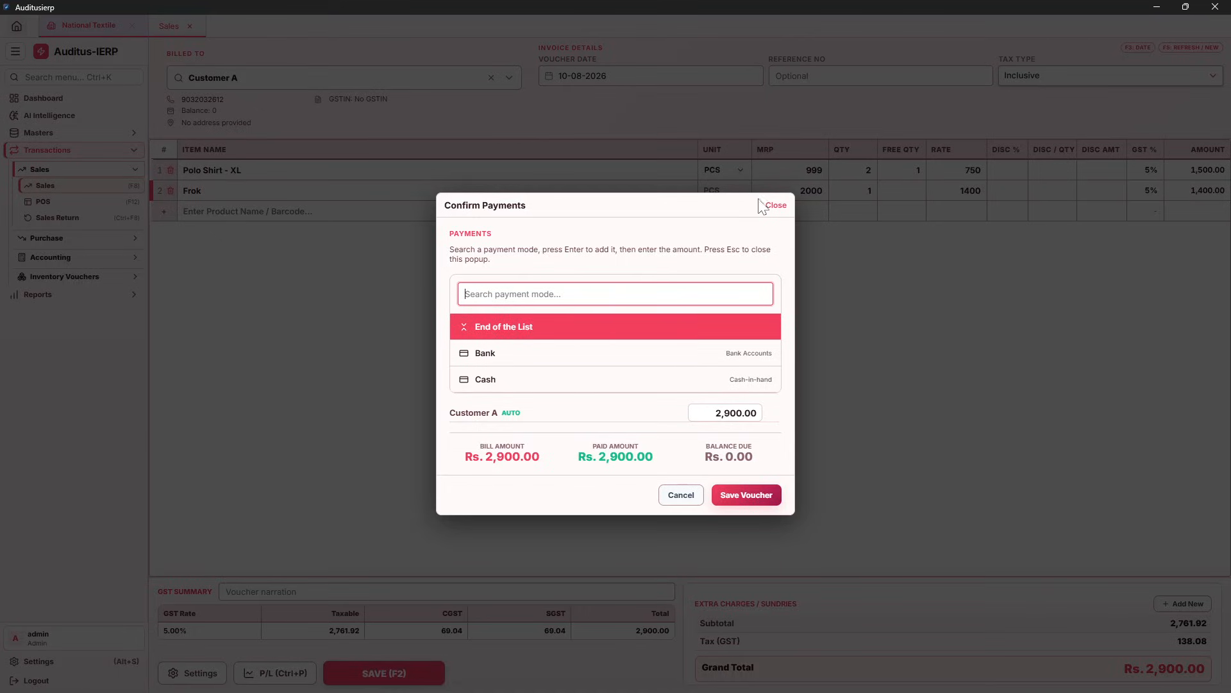
click(774, 205)
click(194, 673)
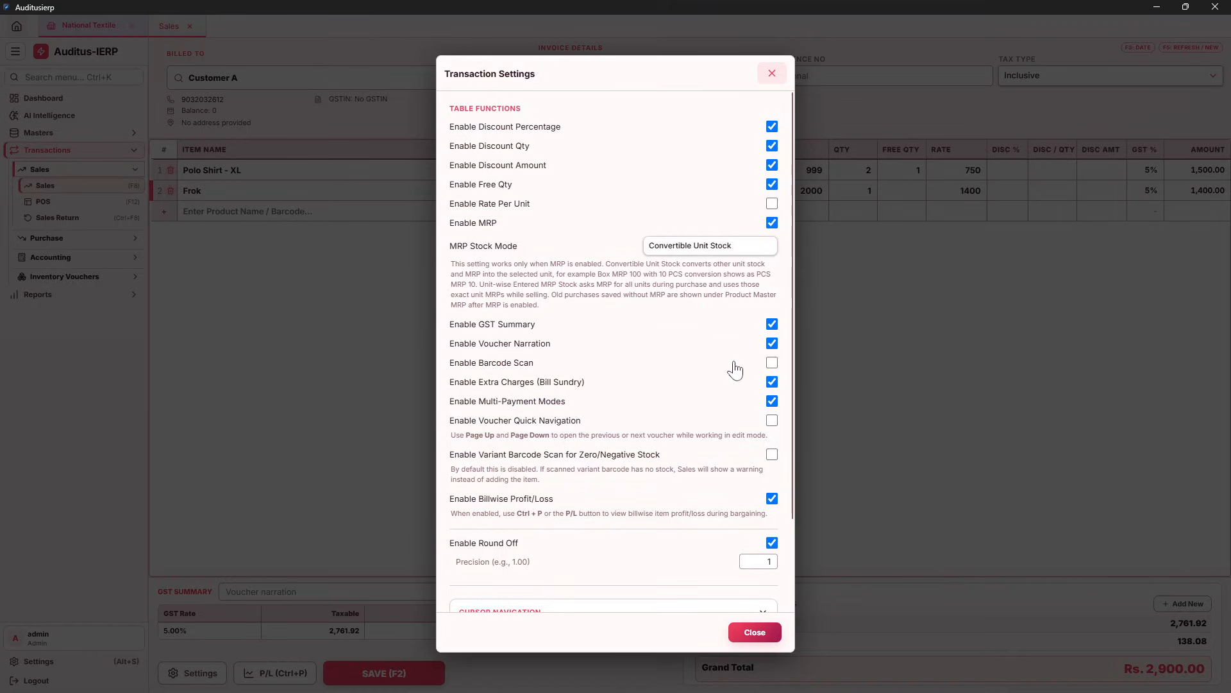
click(772, 401)
click(755, 632)
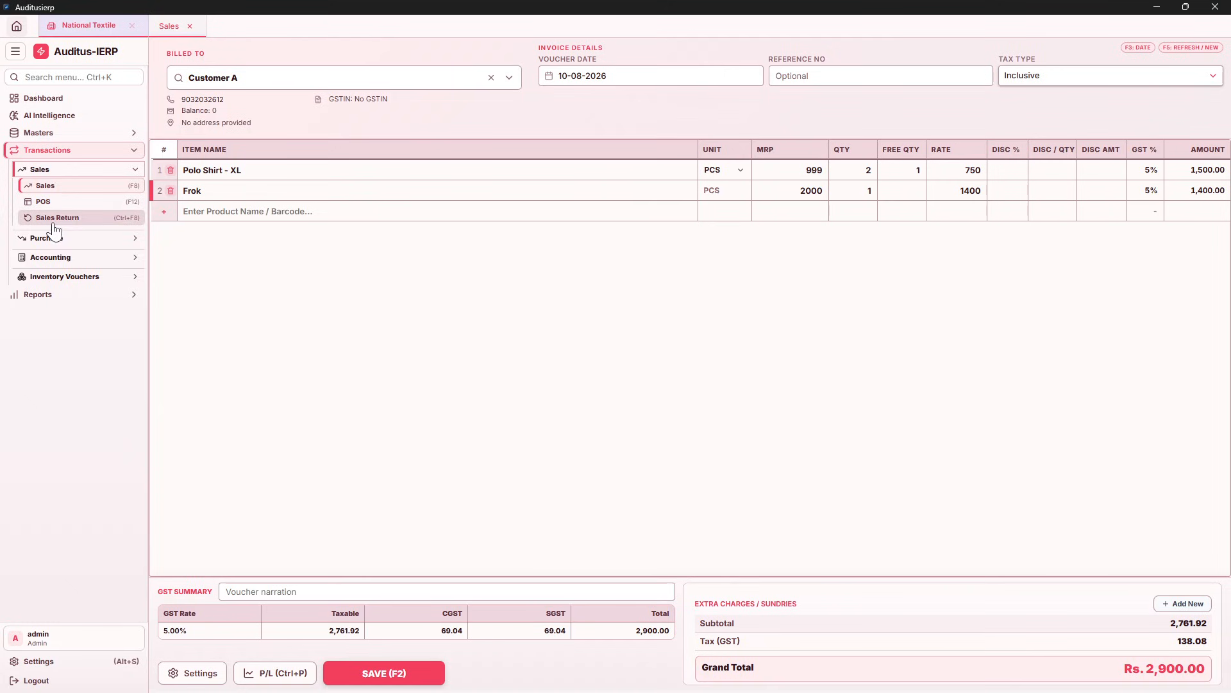
Add a Cash payment of 1,500.00 in Confirm Payments
click(384, 680)
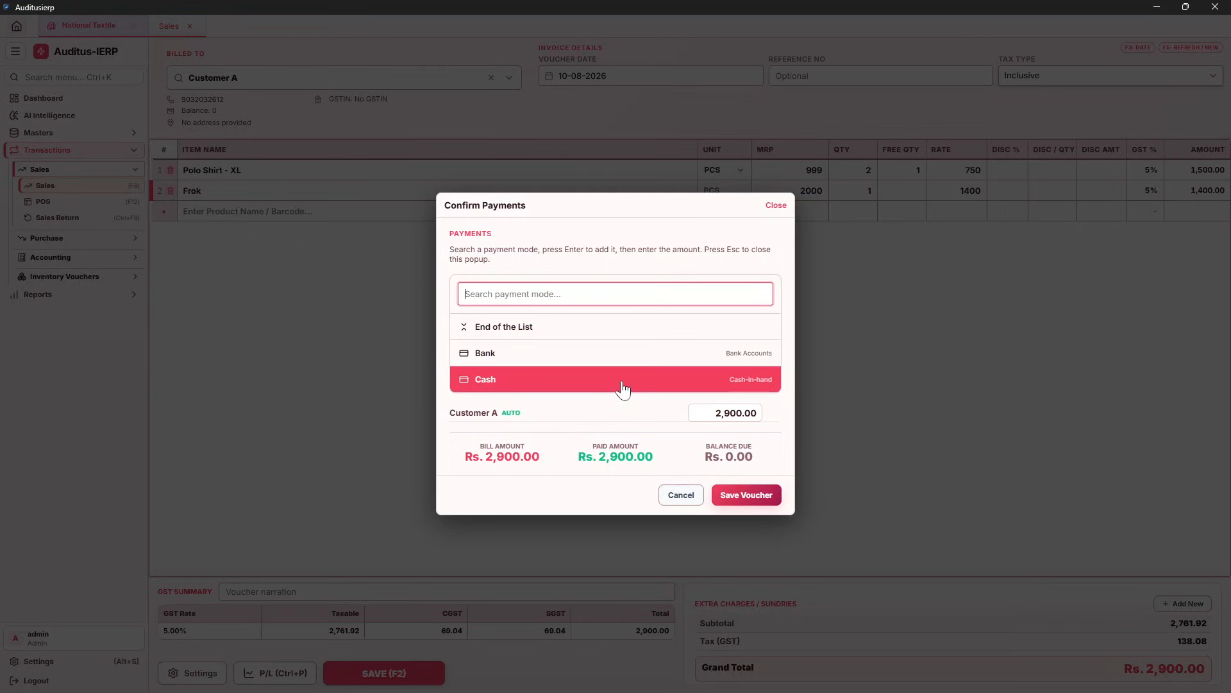
click(622, 385)
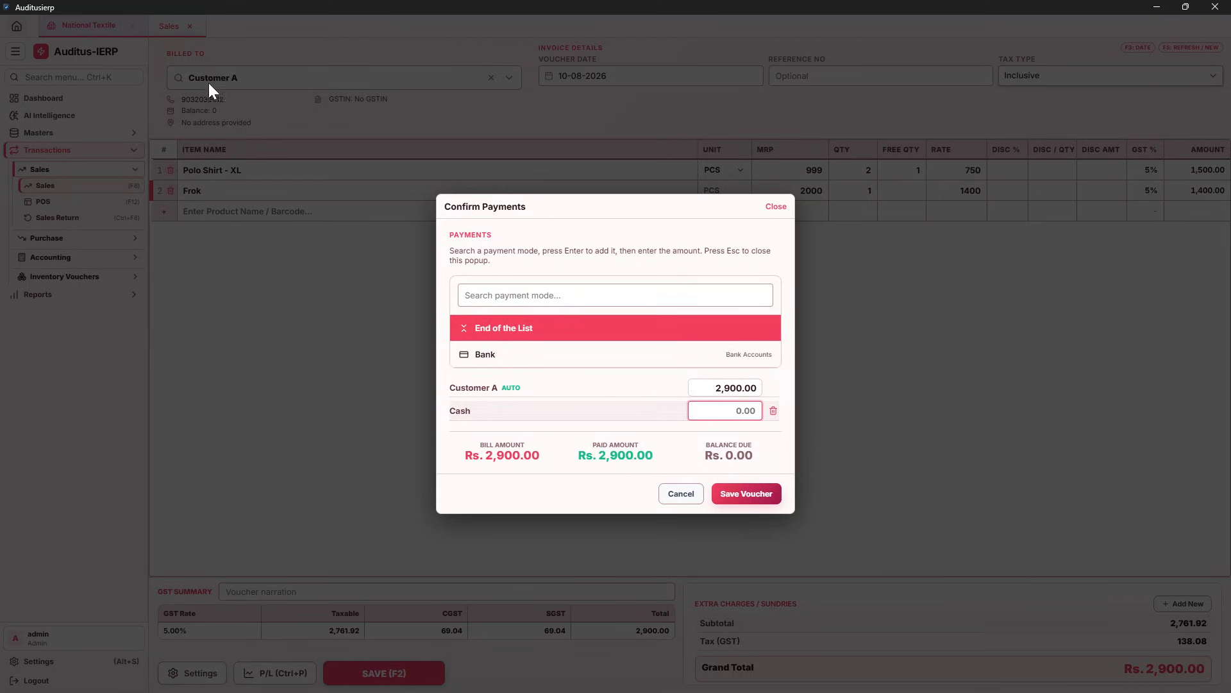
click(719, 389)
click(726, 411)
text(1500)
key(Return)
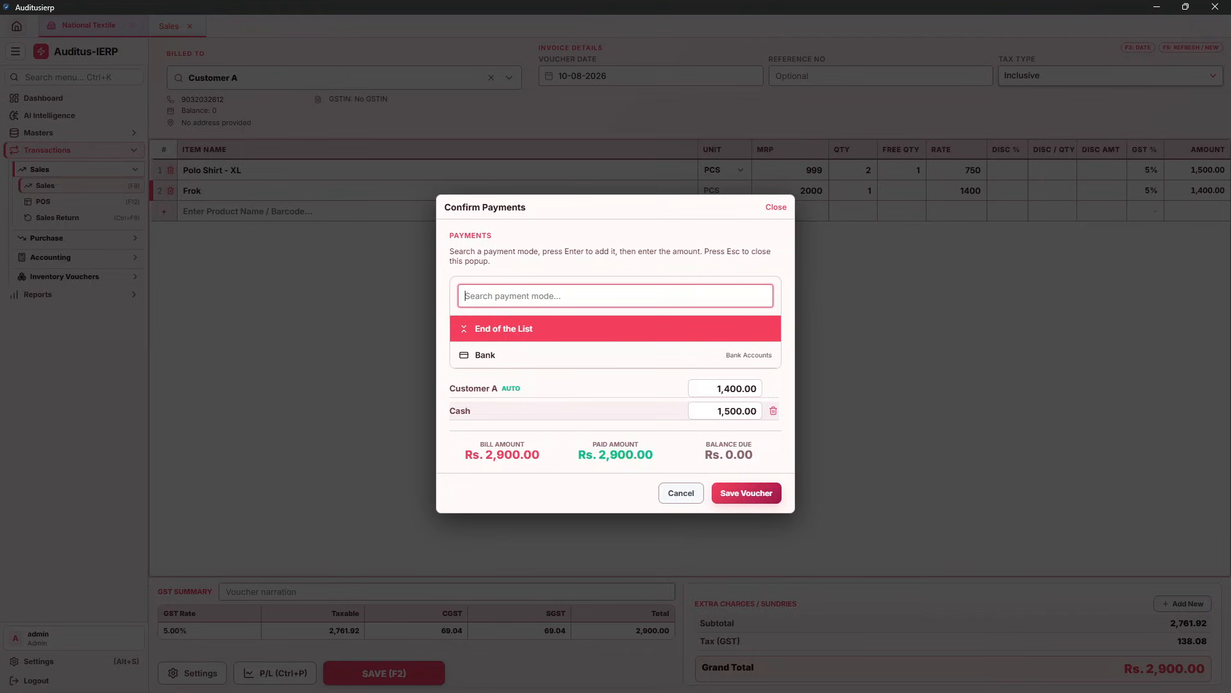
Add a Bank payment of 1,000.00 and view its scan-and-pay QR, leaving 400.00 on Customer A
key(Down)
key(Return)
text(1000)
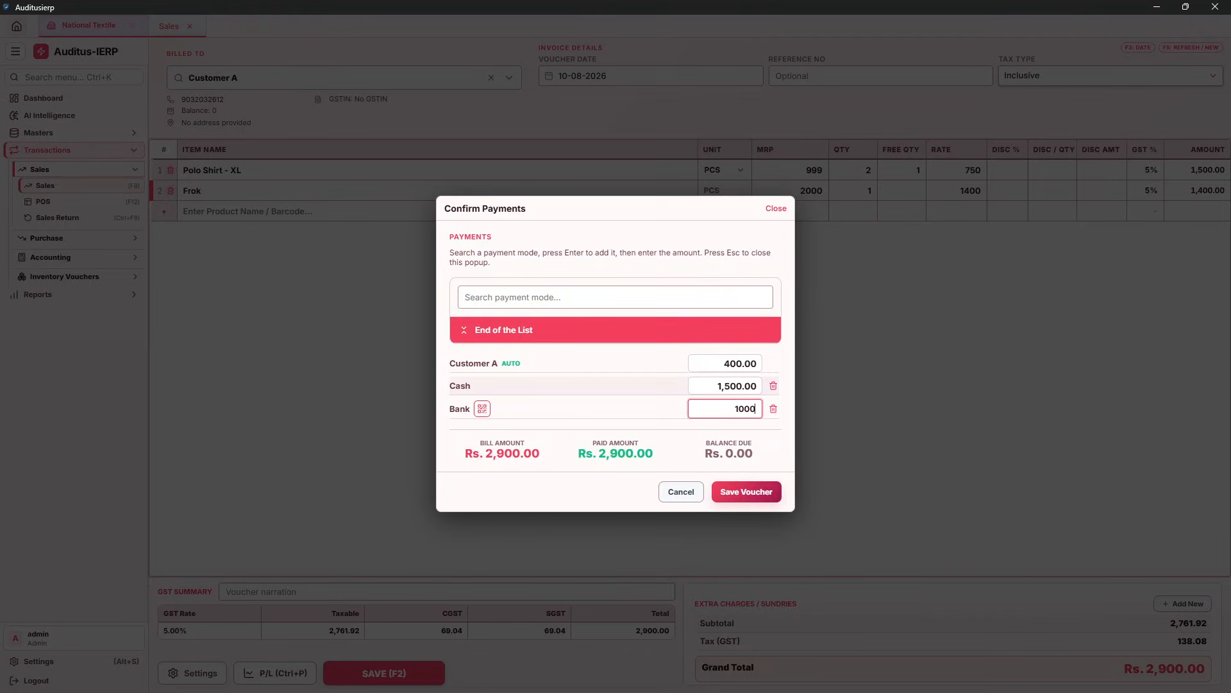
click(483, 414)
click(482, 410)
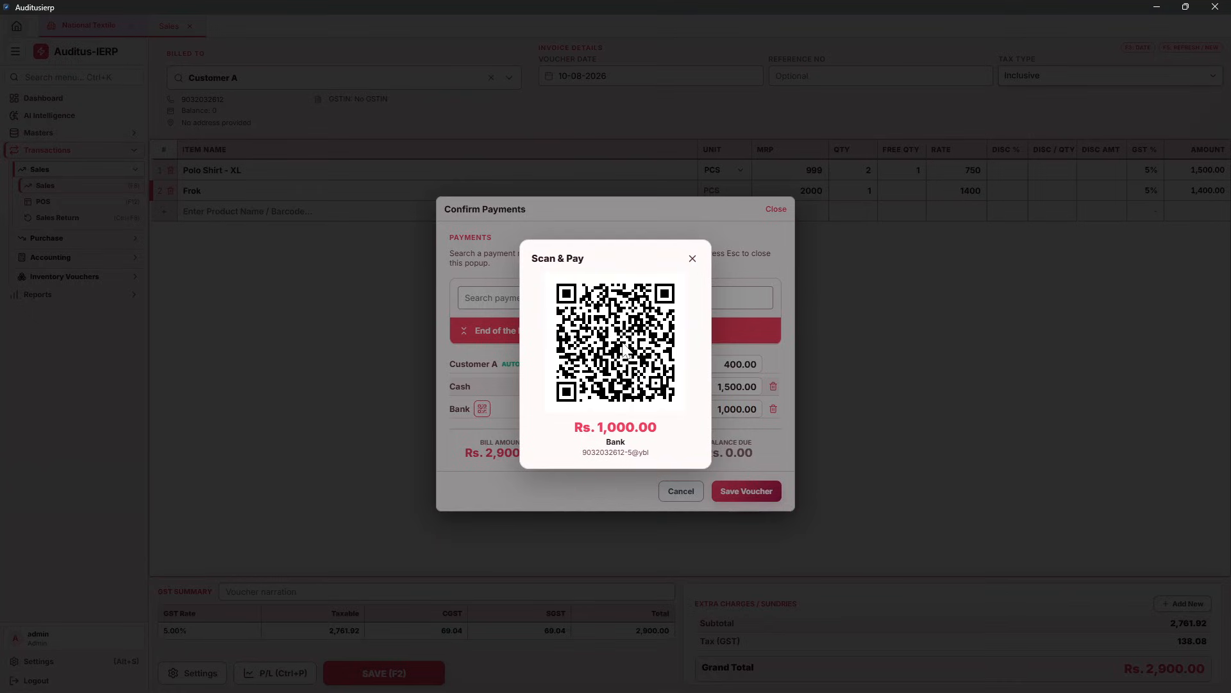
click(692, 259)
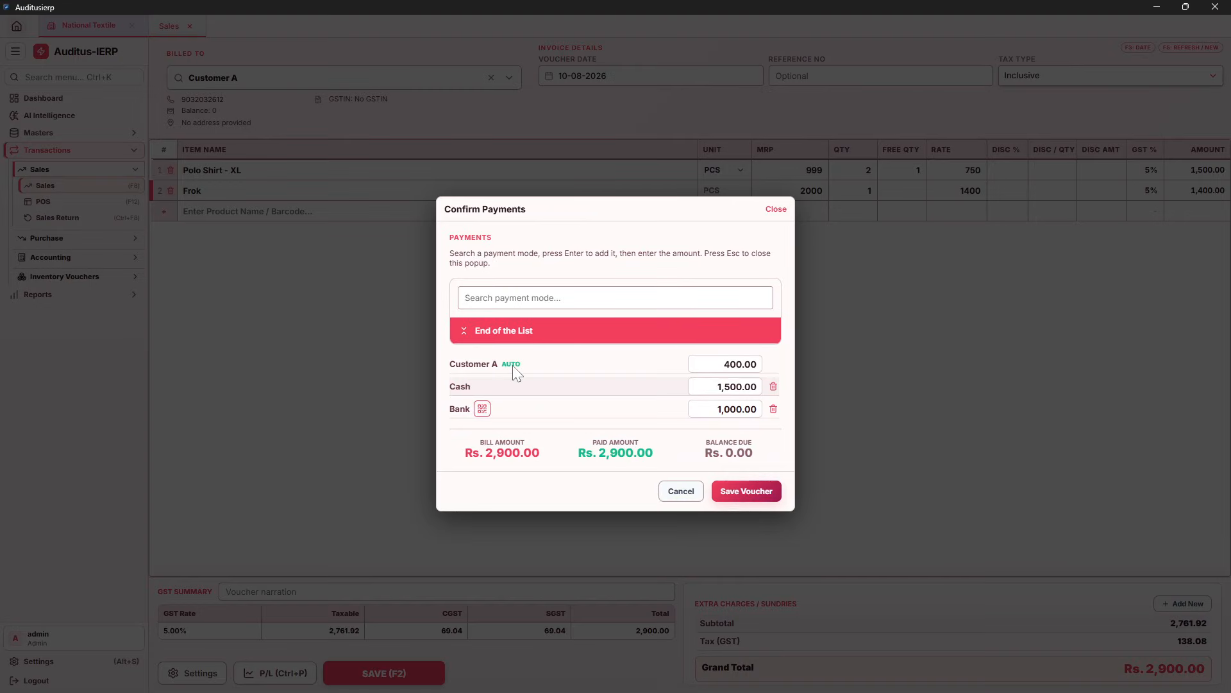
click(721, 409)
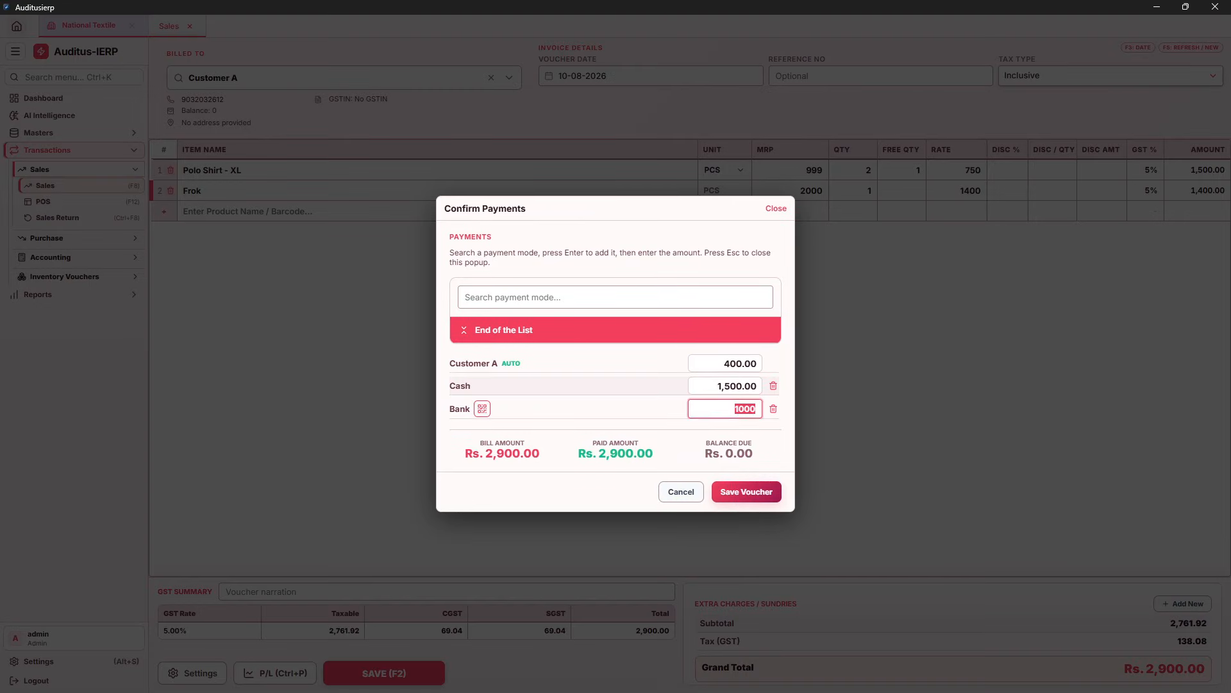
text(1400)
key(ctrl+a)
text(1000)
click(194, 664)
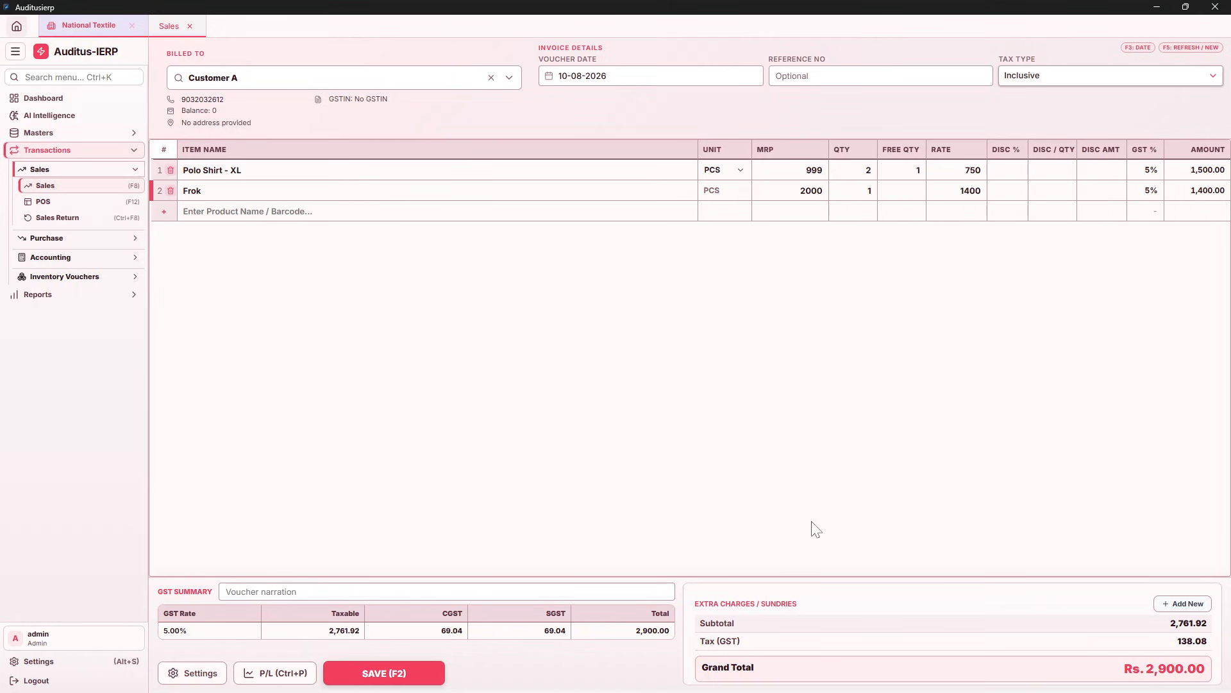
Save the split-payment voucher and scroll through its A4 Portrait tax invoice preview
click(404, 671)
click(751, 497)
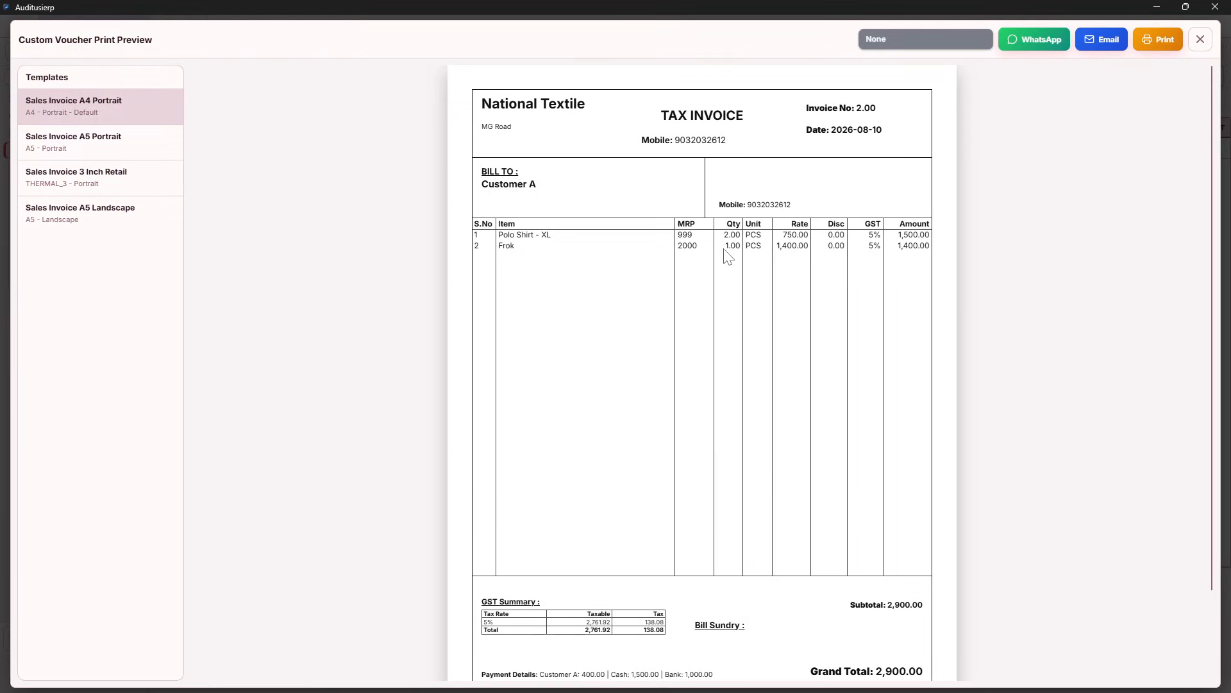
scroll(726, 257, down, 2)
scroll(727, 256, up, 2)
scroll(726, 258, down, 2)
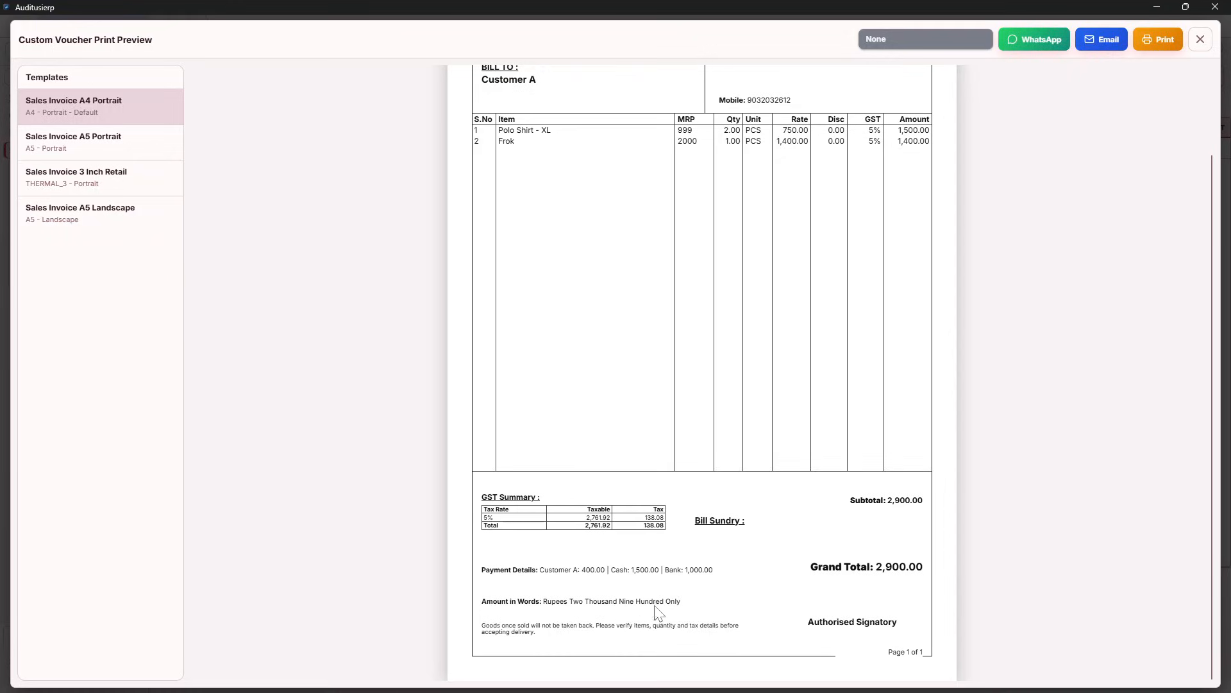
scroll(718, 612, up, 2)
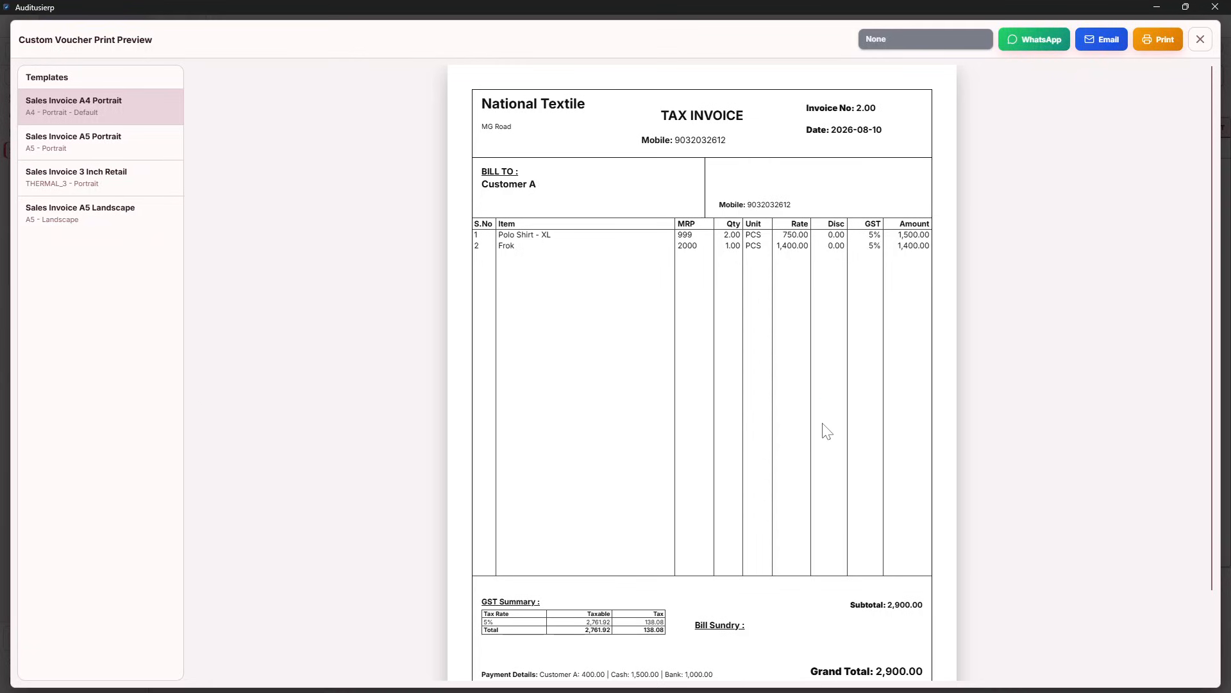
scroll(824, 426, down, 1)
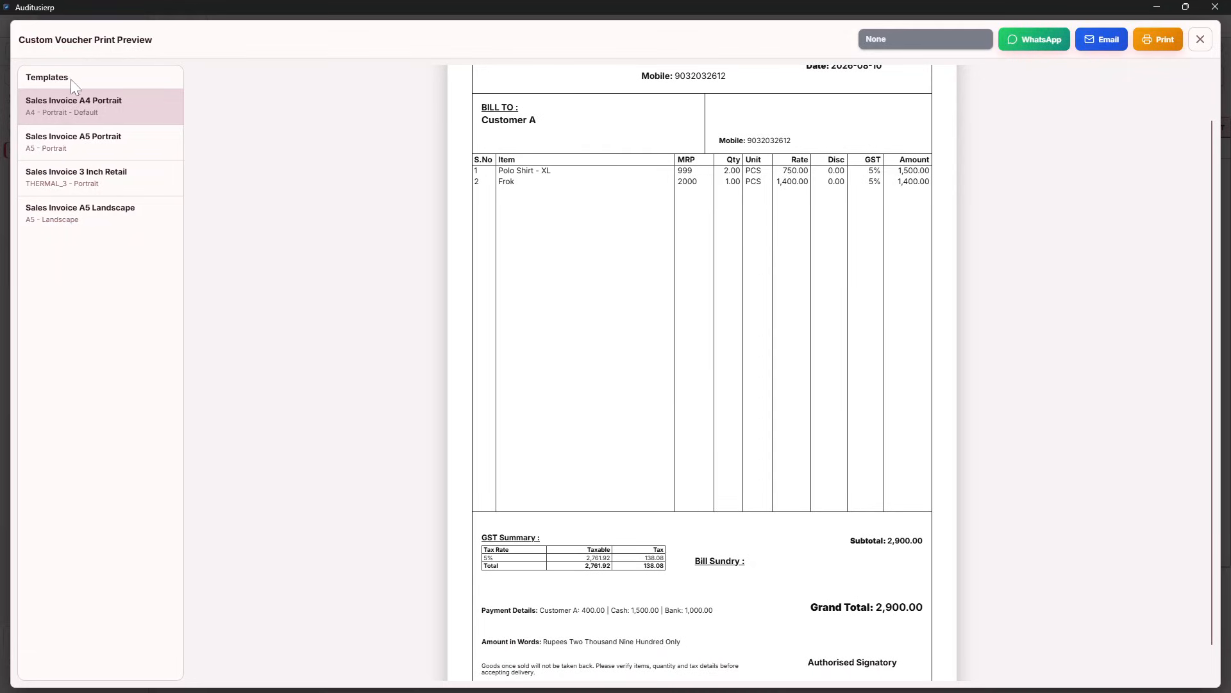
Preview invoice no. 2 in A5, A4 Portrait and 3 Inch Retail templates, then close the preview
click(71, 147)
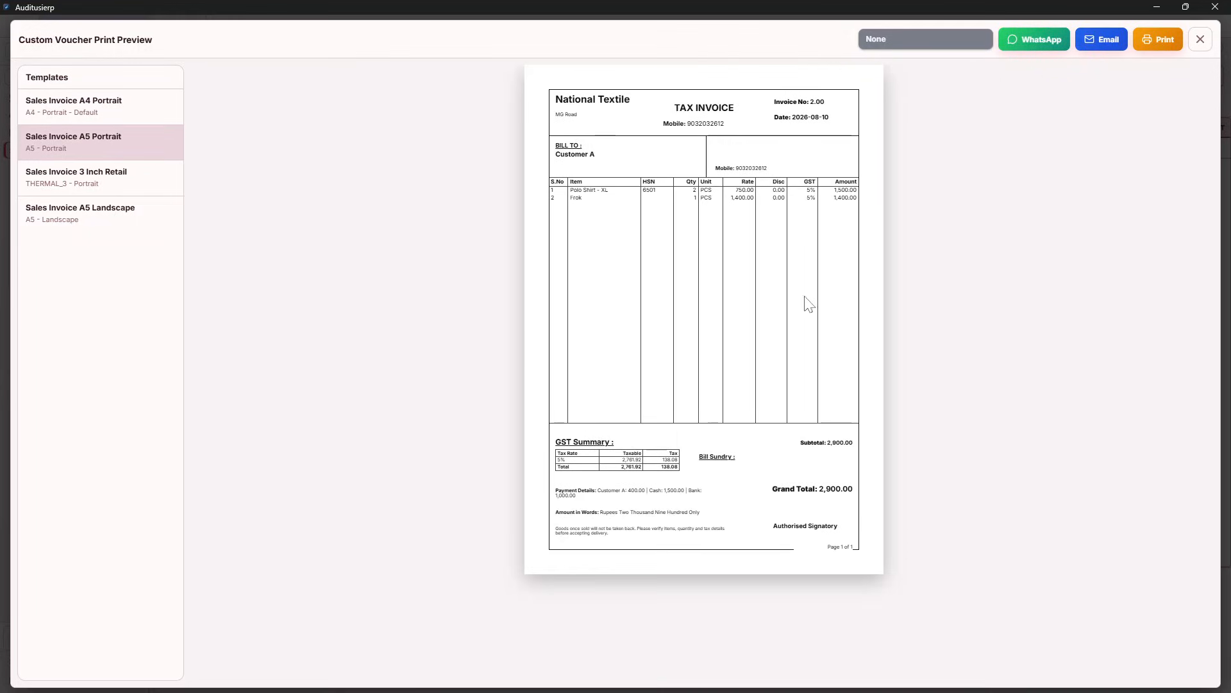
click(30, 183)
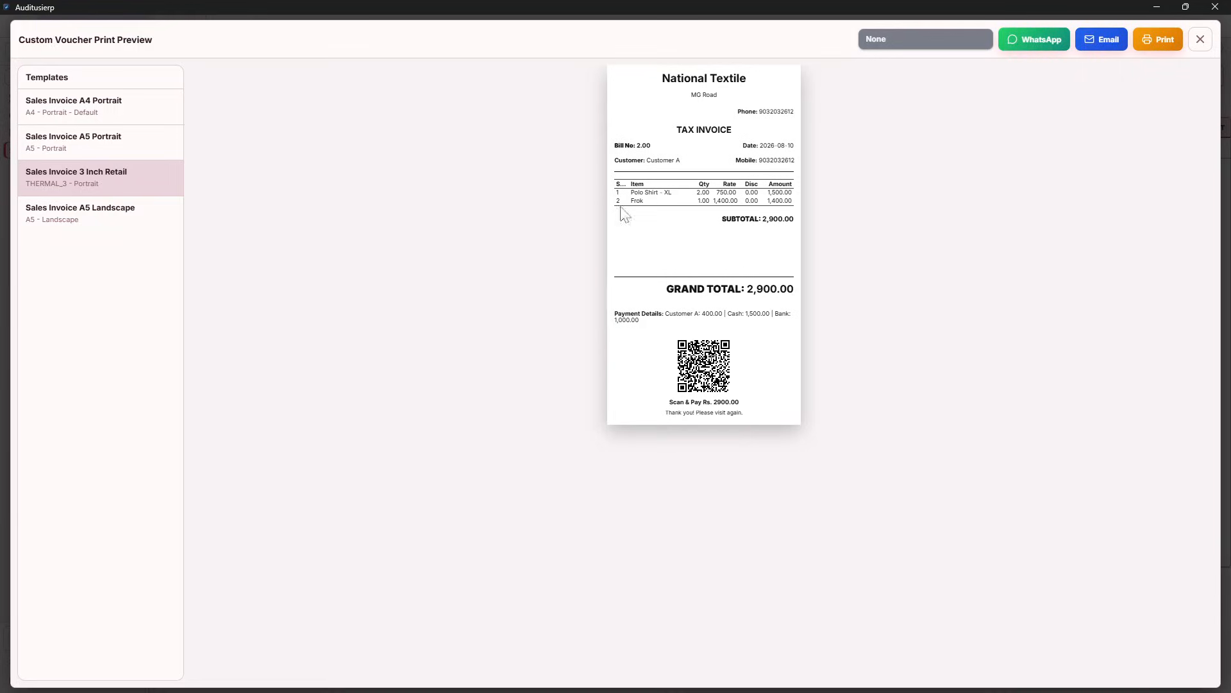
click(78, 218)
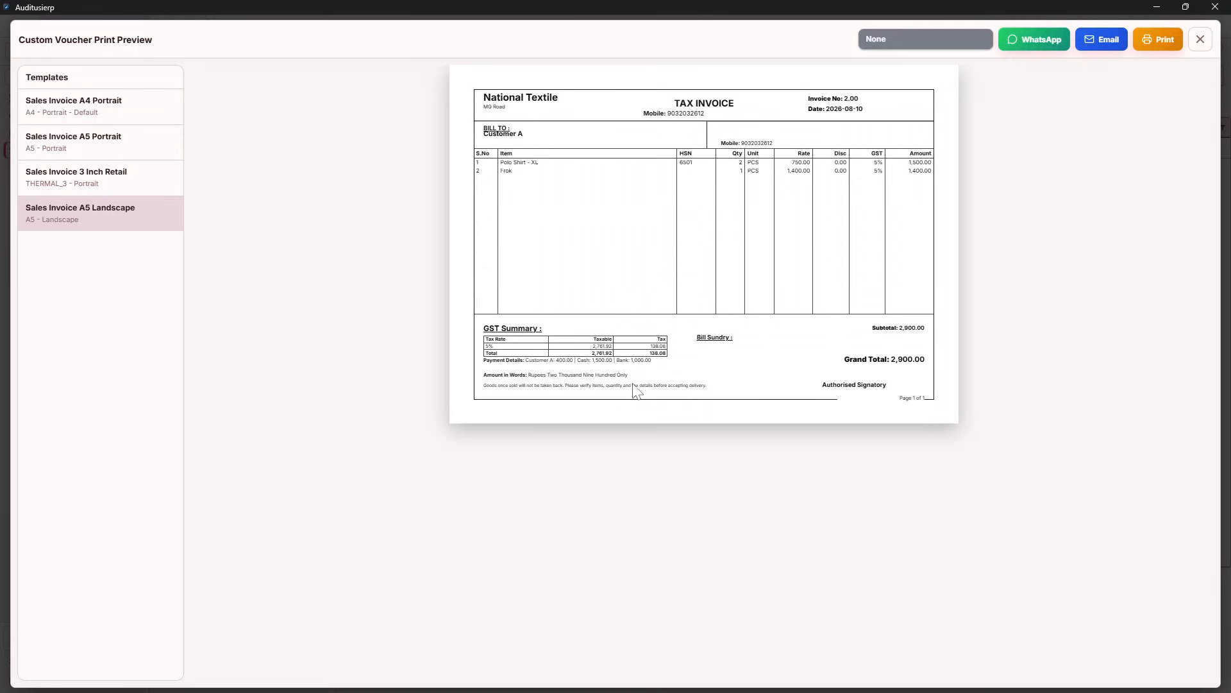
click(83, 111)
scroll(744, 350, down, 2)
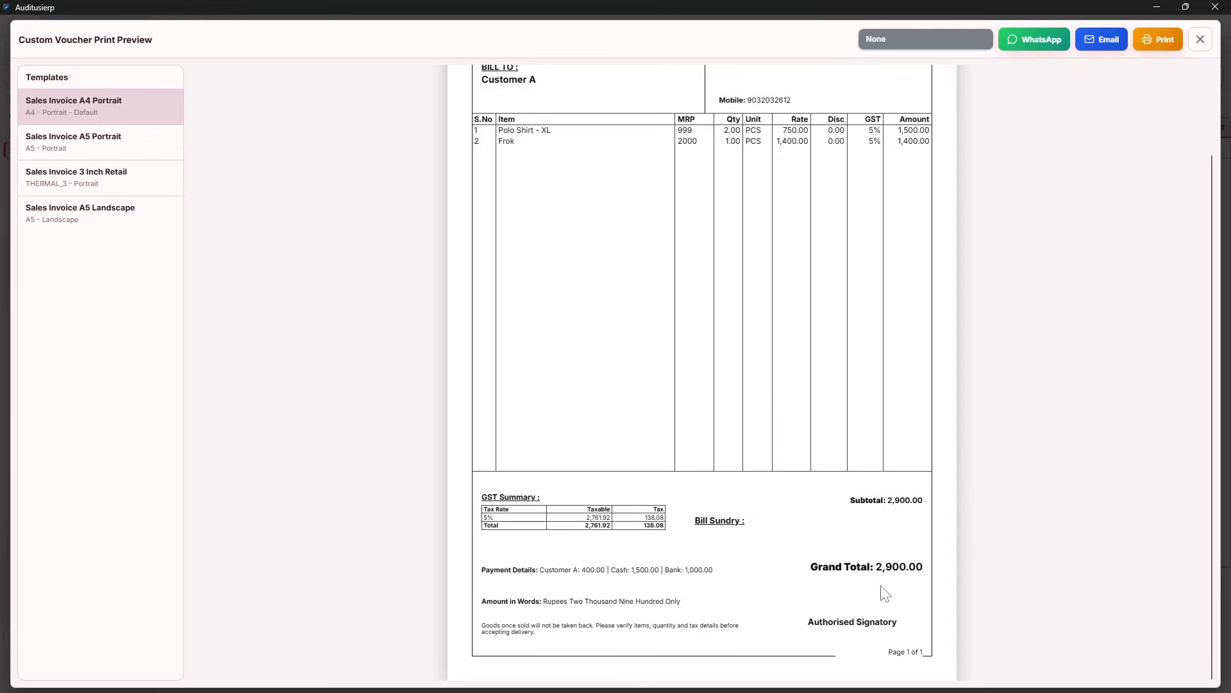
click(69, 184)
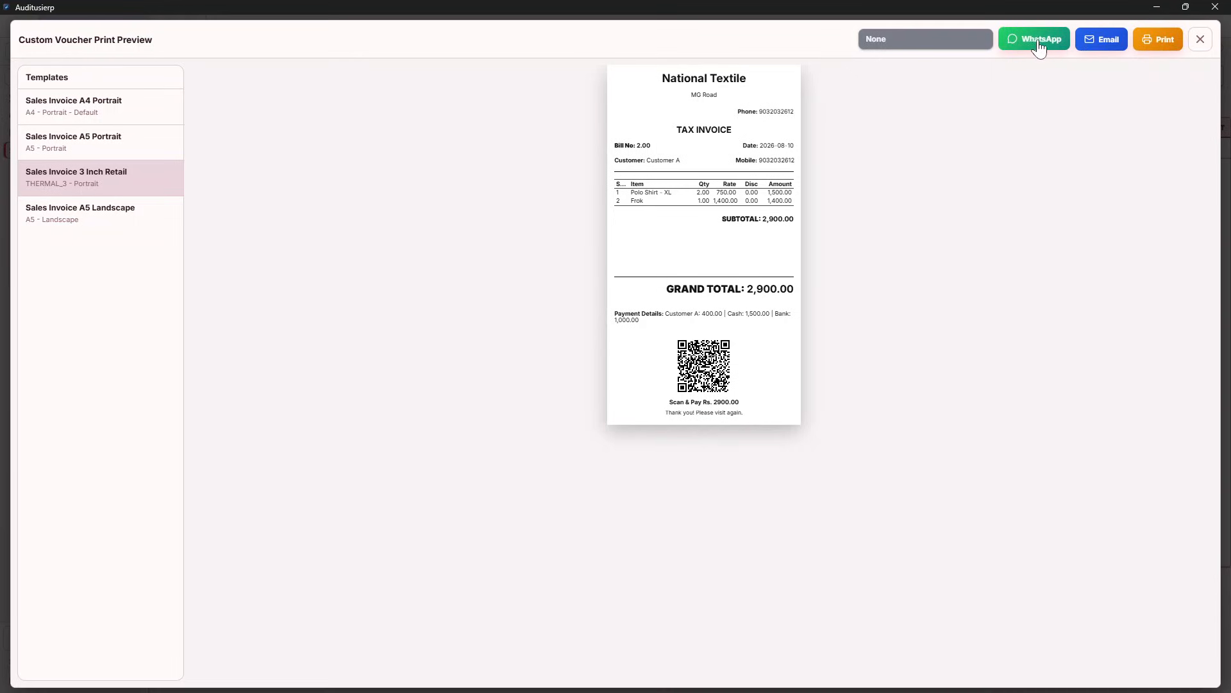
click(1200, 41)
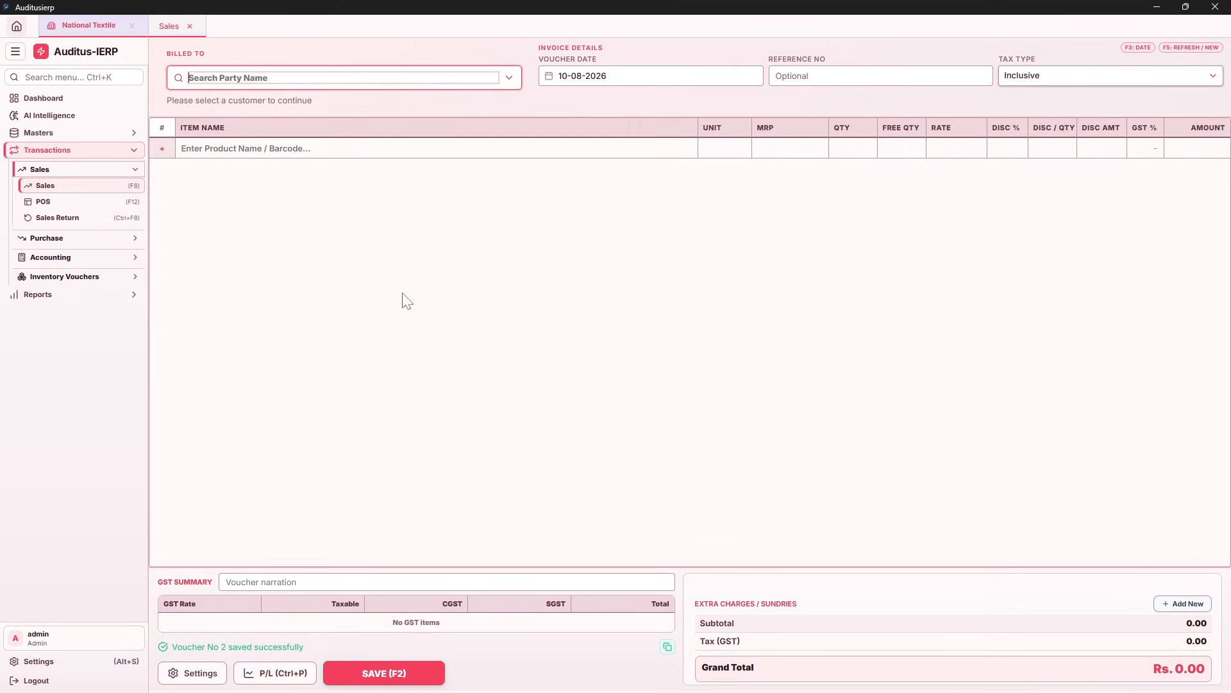
Enable Voucher Quick Navigation and page back to saved Voucher No 2
click(185, 674)
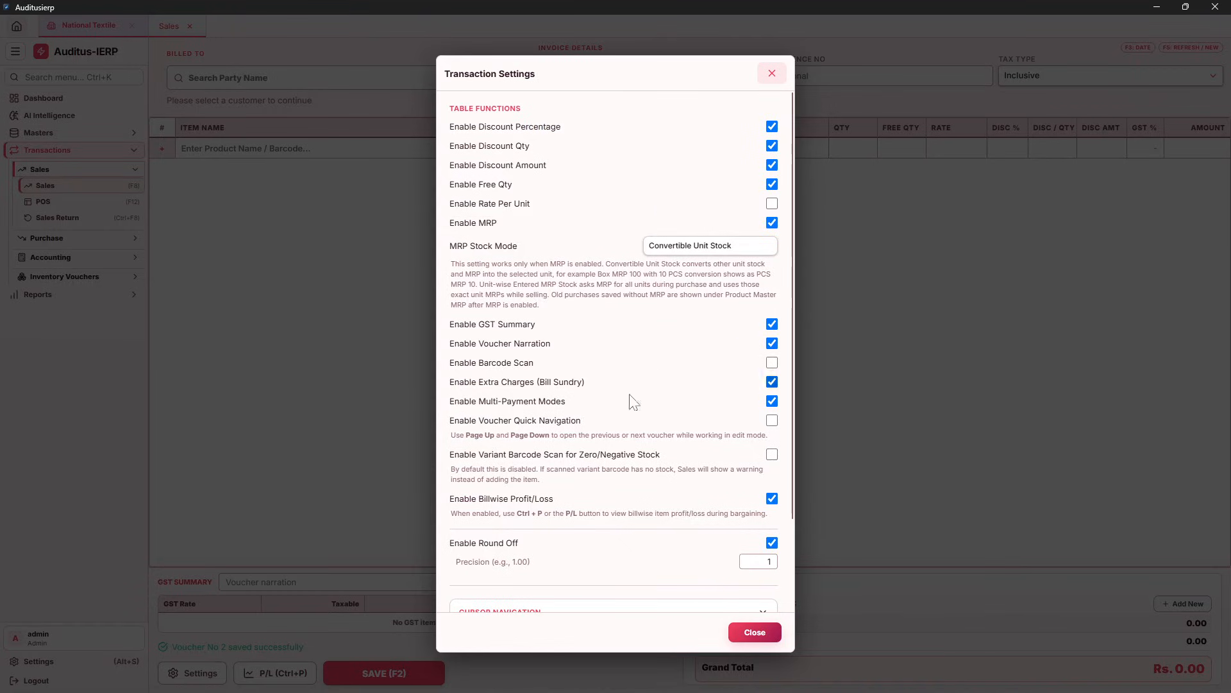
click(772, 421)
click(749, 632)
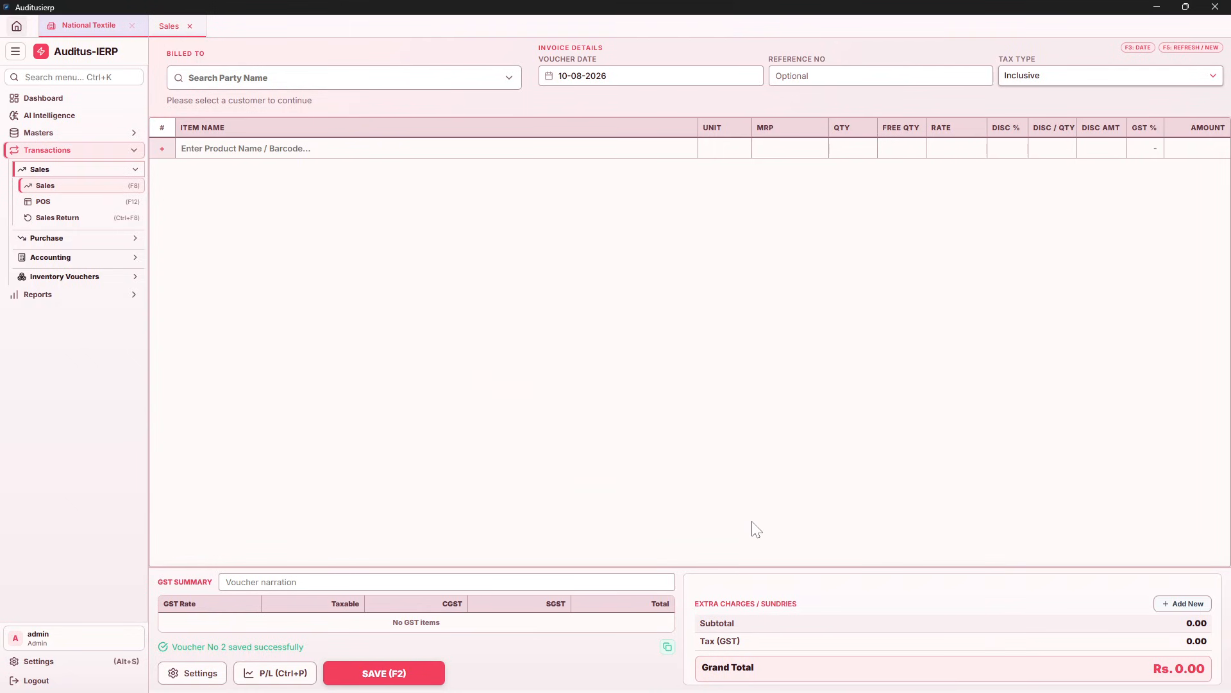
key(Page_Up)
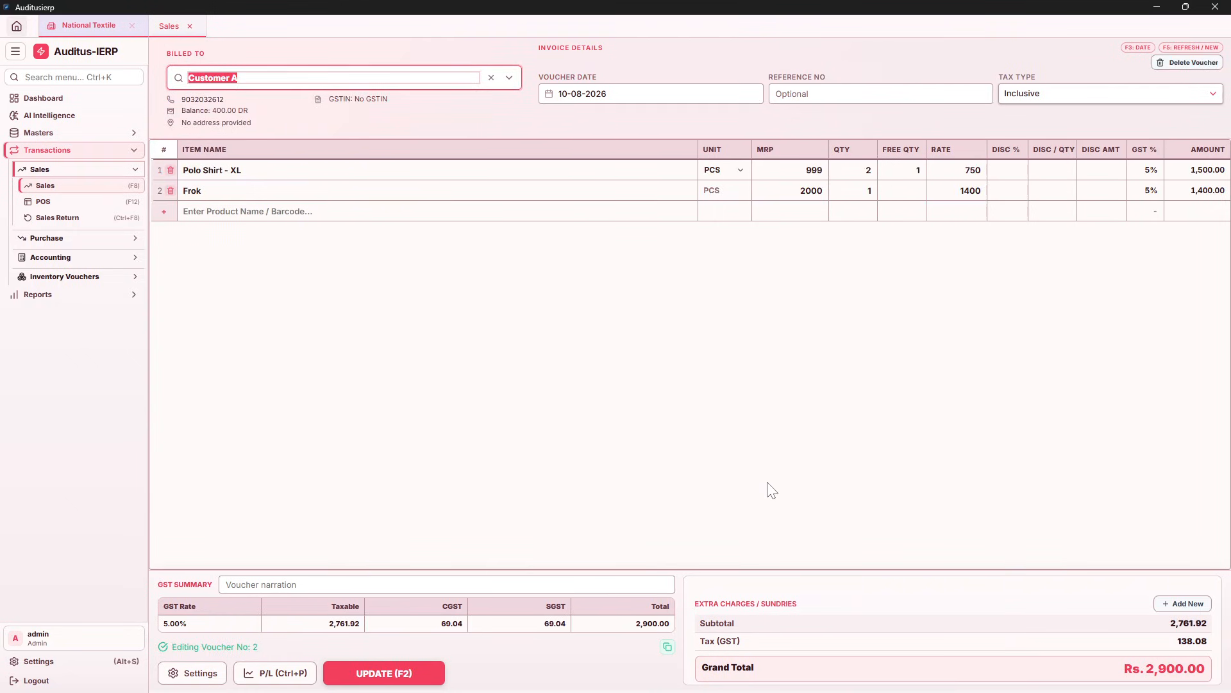
key(Page_Up)
key(Page_Down)
Enable Barcode Scan for sales and update Voucher No 2
click(196, 672)
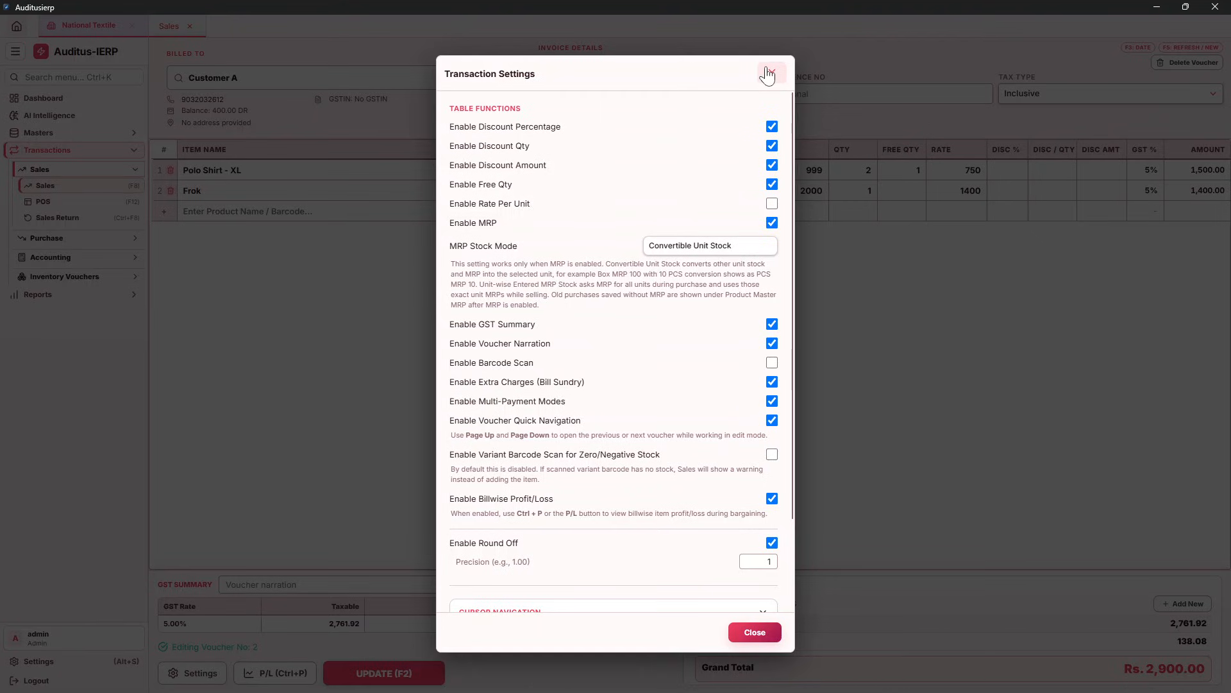
click(772, 362)
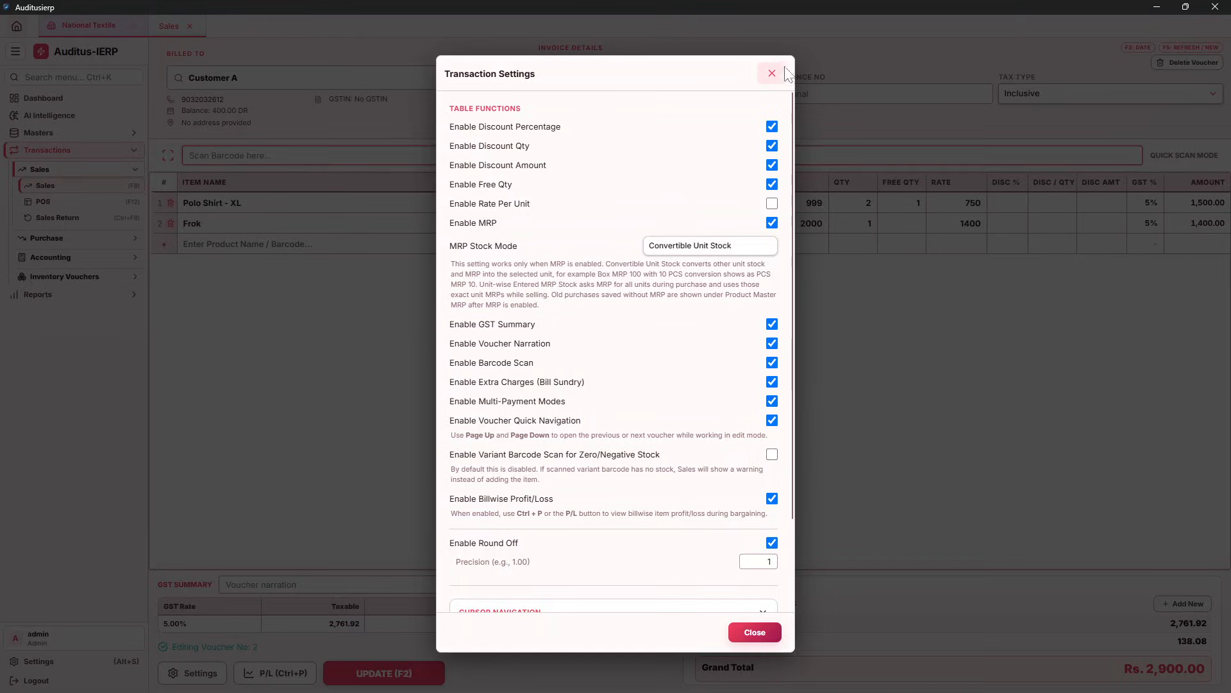
click(773, 73)
key(F2)
key(F2)
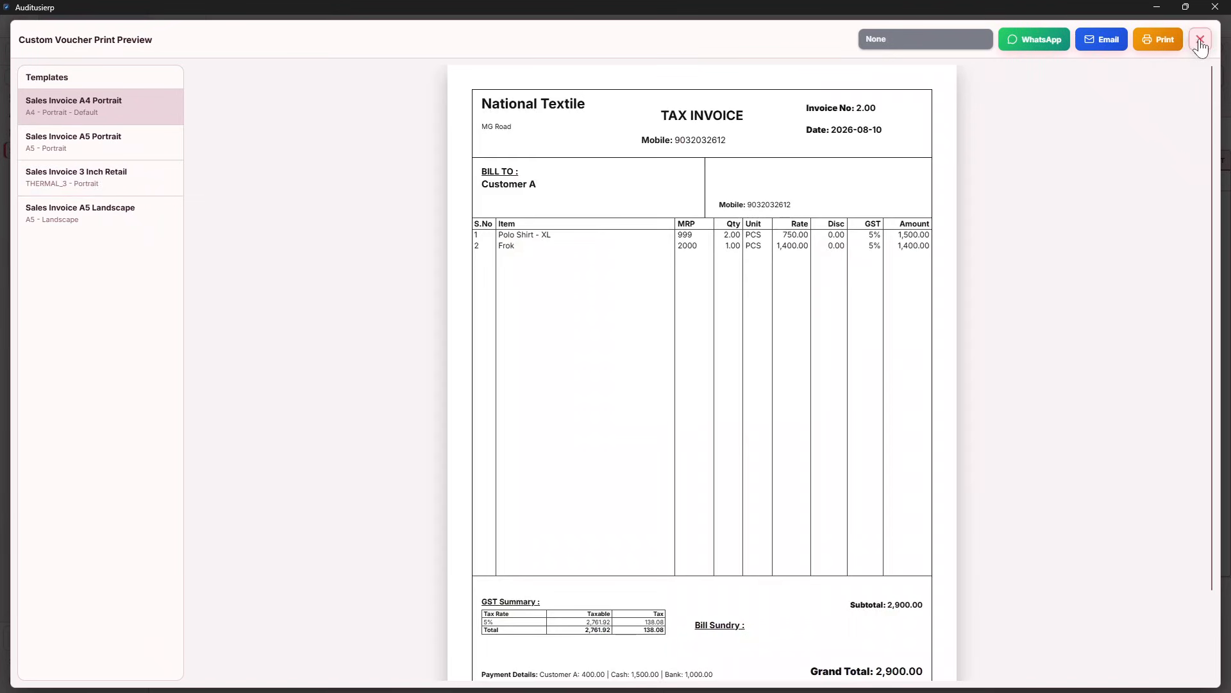
Close the previous preview and start a new invoice billed to the Cash party
click(1200, 41)
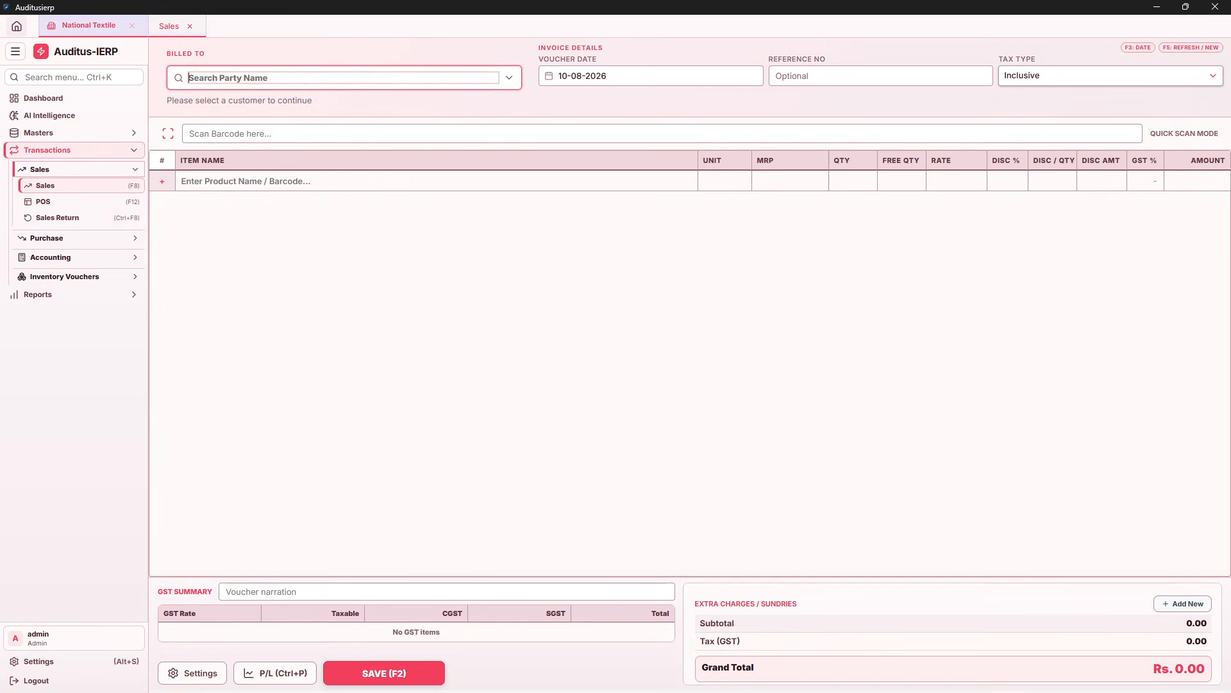
text(c)
key(Return)
key(Return)
key(Return)
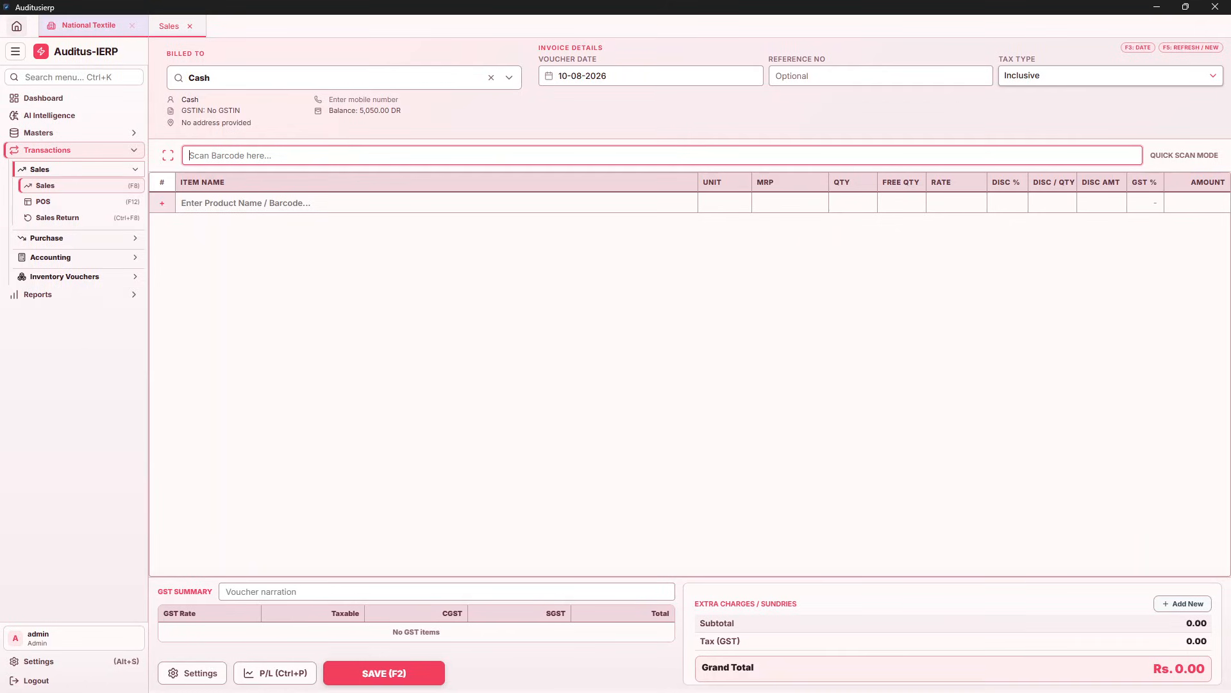
Scan in two Polo Shirt - XL at 699, one Frok at 1500 and a Packing Cover
key(Return)
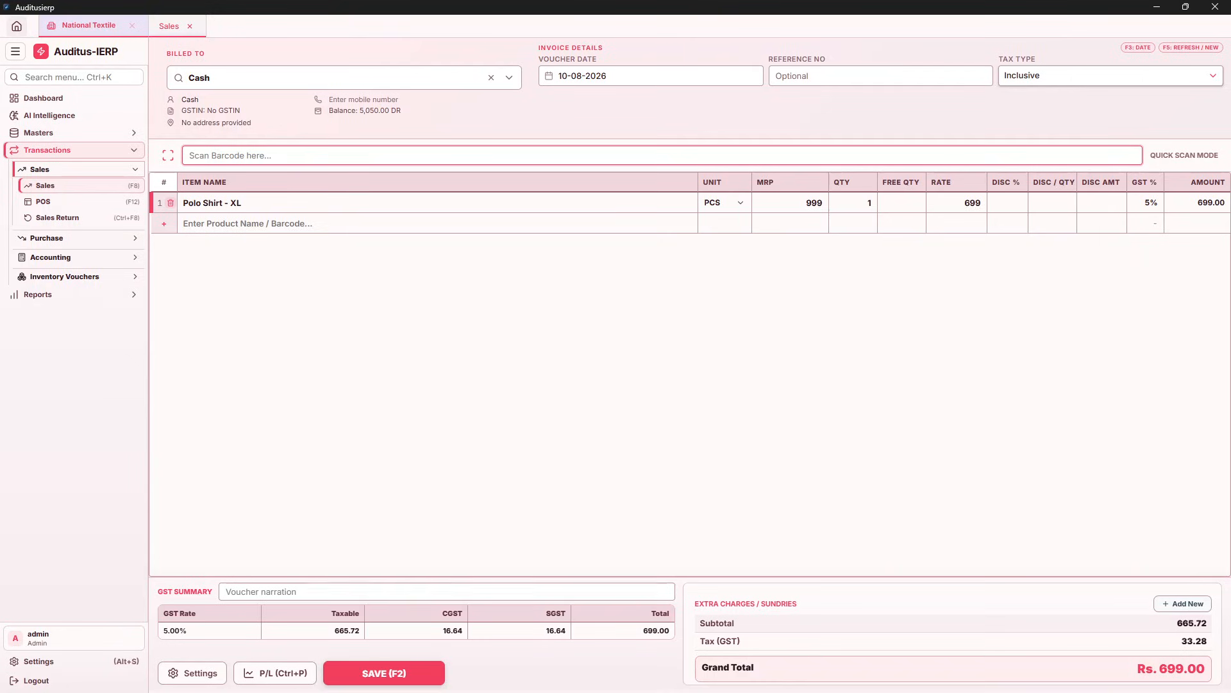
key(Return)
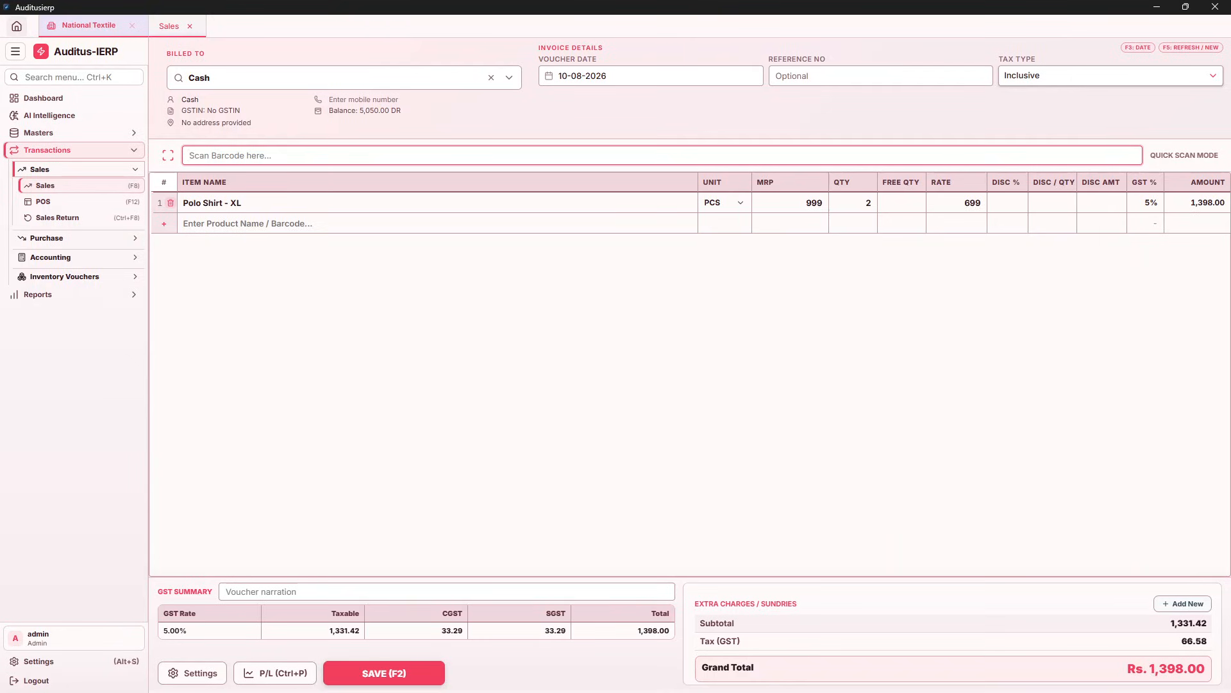
key(Return)
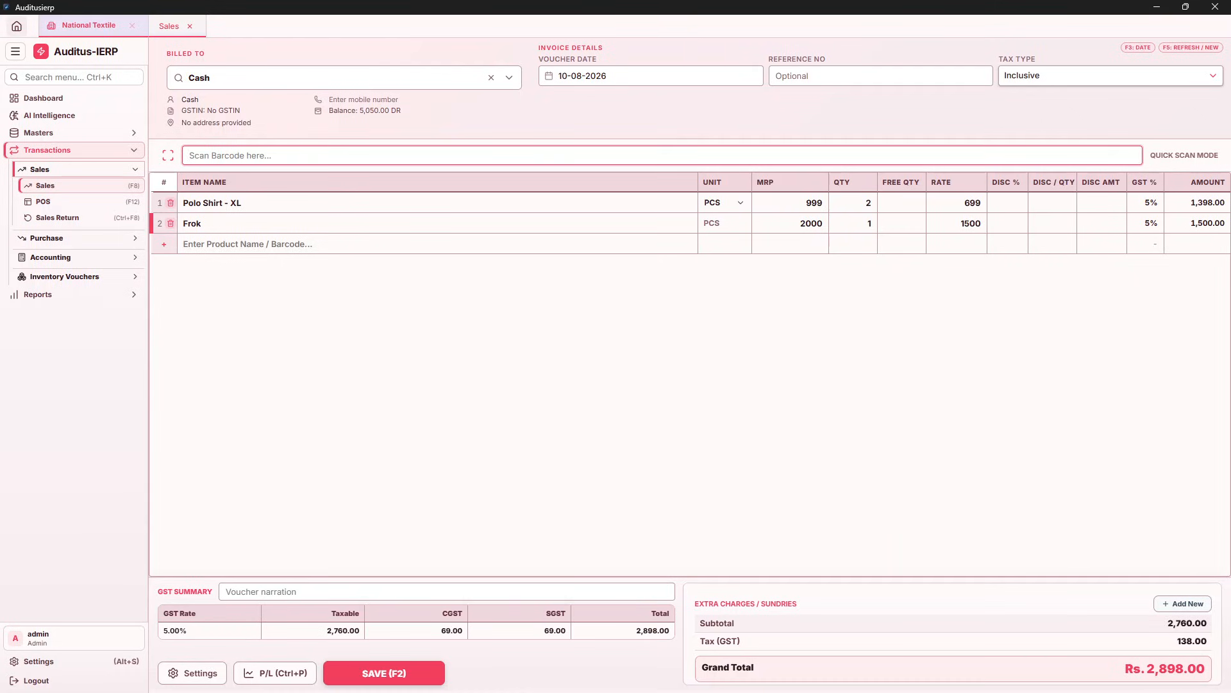
key(Return)
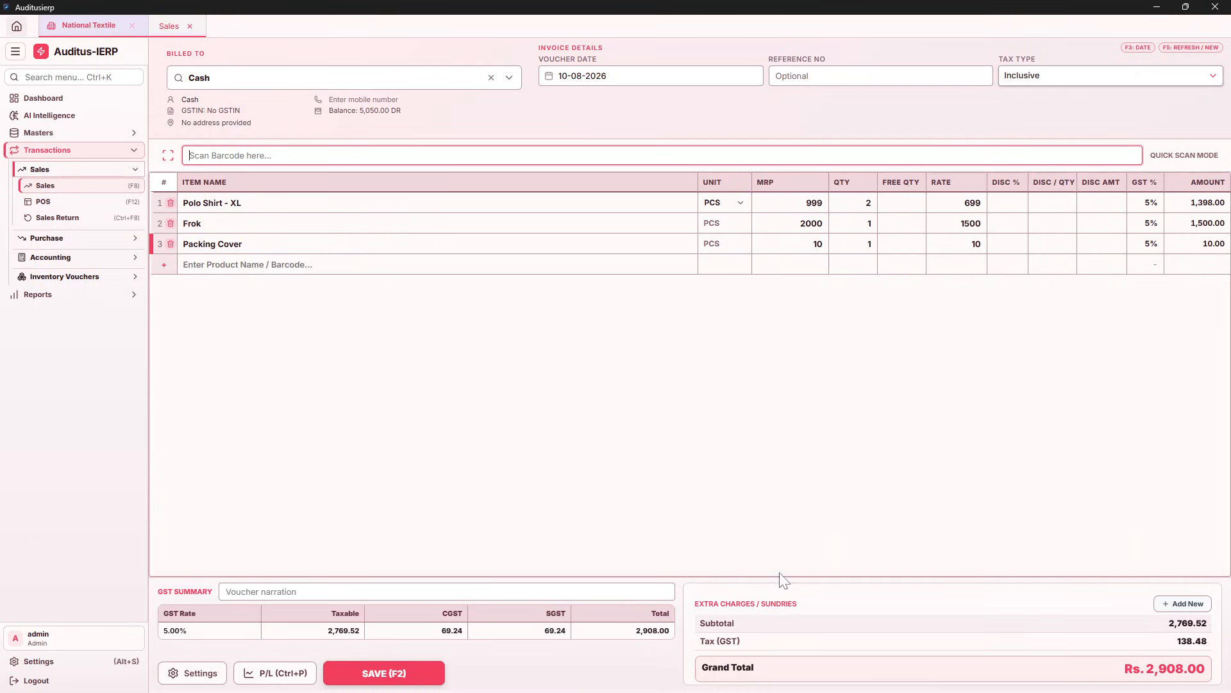
Apply a 20% Discount % extra charge to the Cash bill
click(1167, 610)
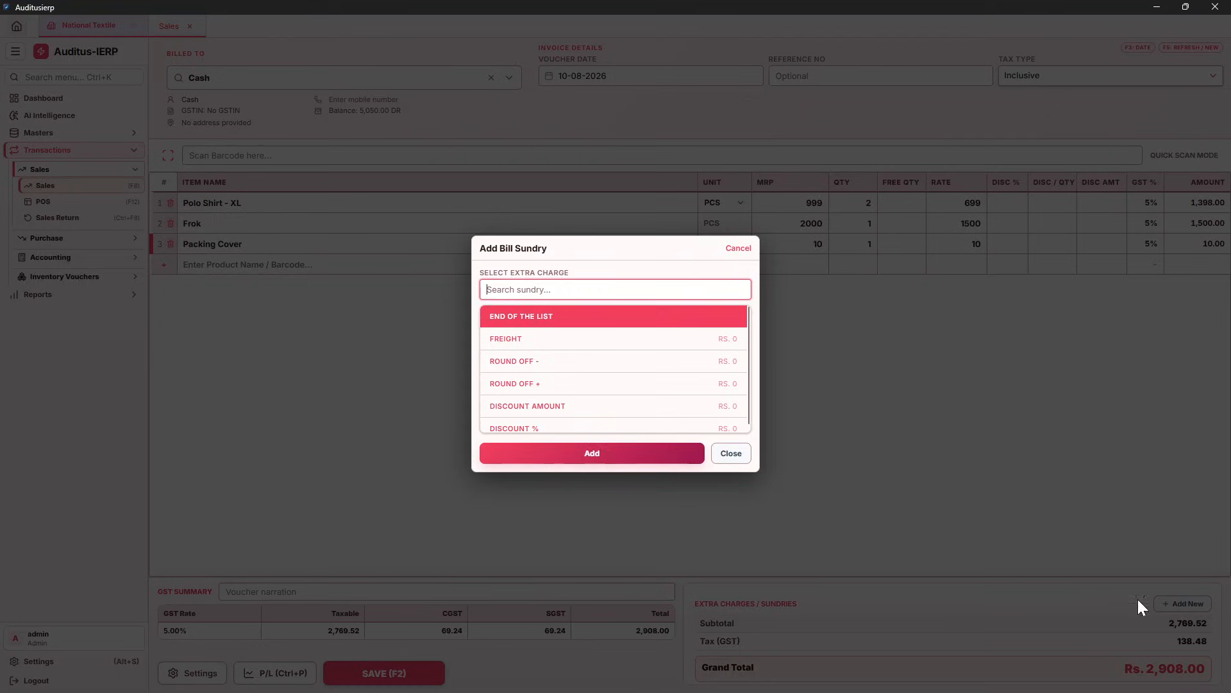
click(558, 428)
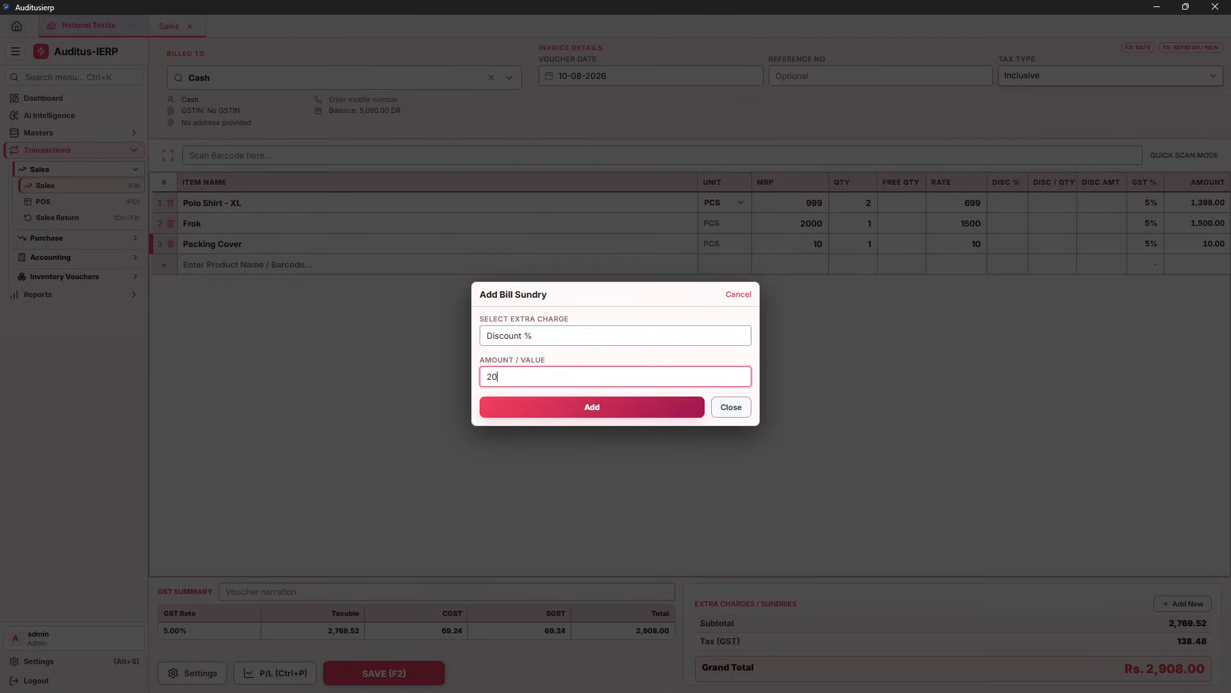
key(Return)
key(Escape)
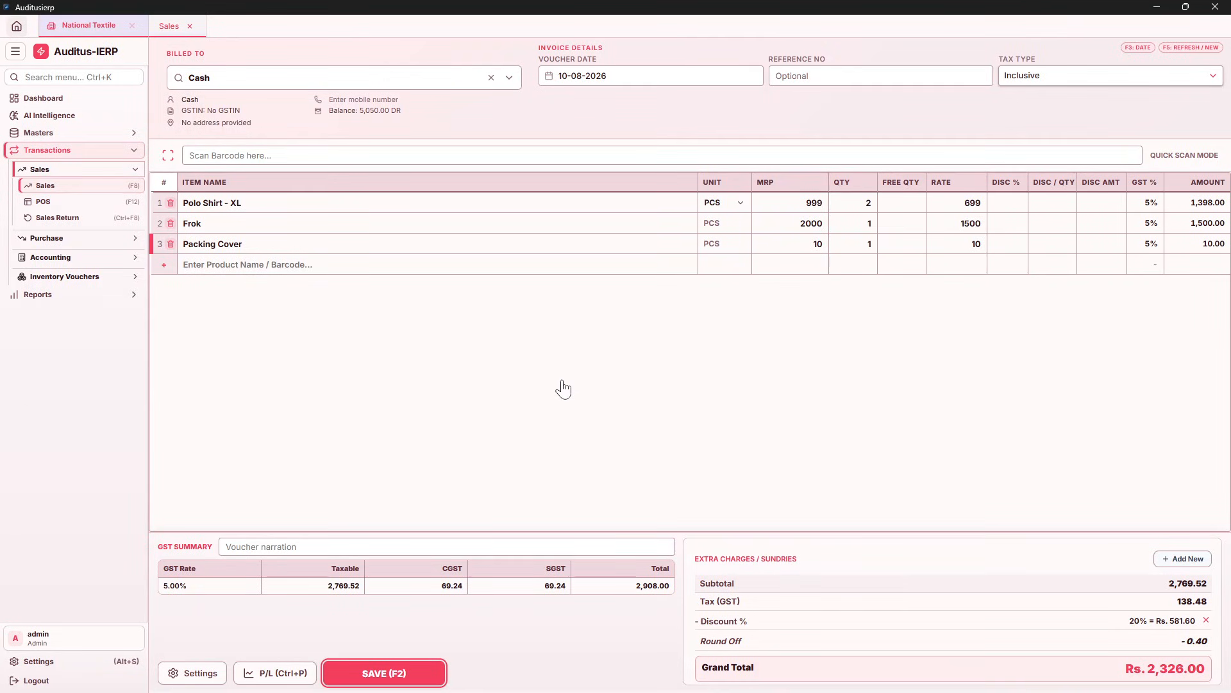
Save the voucher with 1,500 paid by Bank and 826 in cash
key(F2)
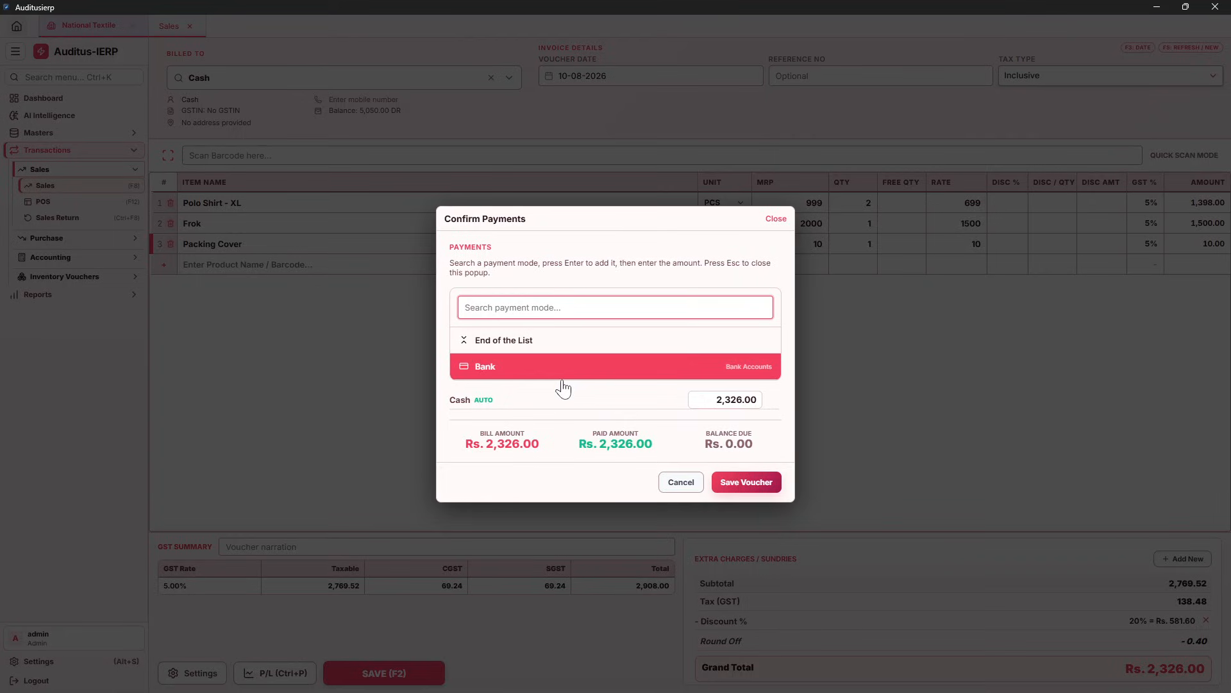
click(561, 379)
text(1500)
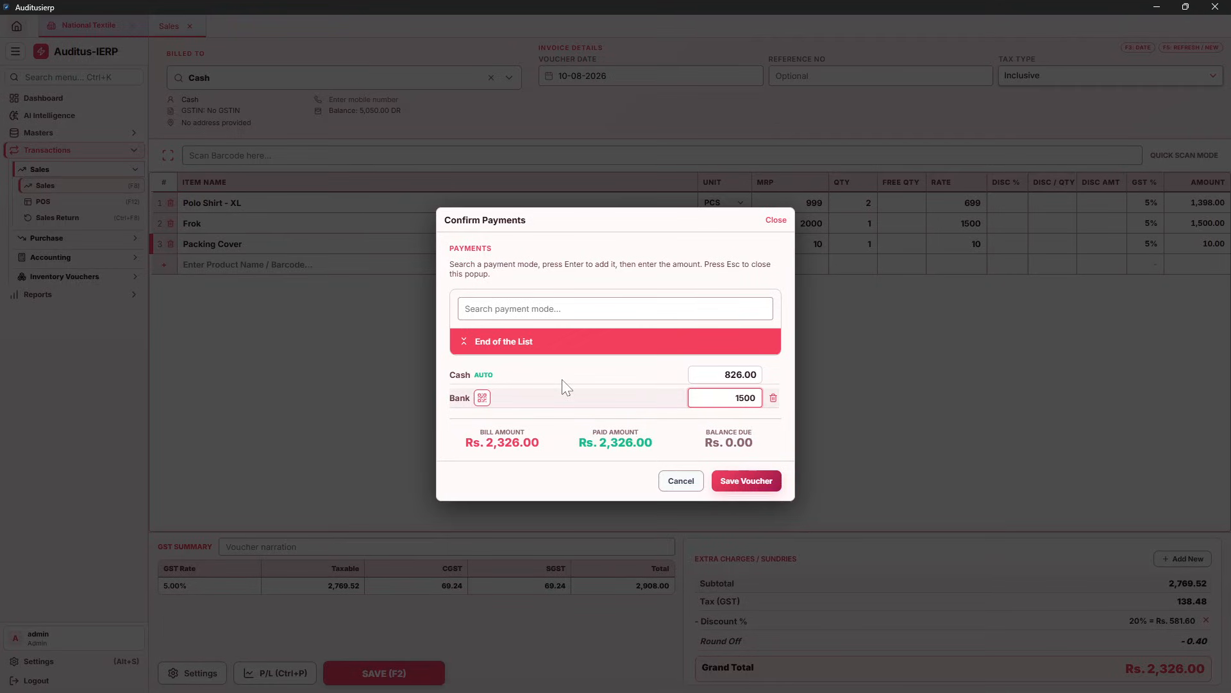
key(Return)
key(Return)
key(Return)
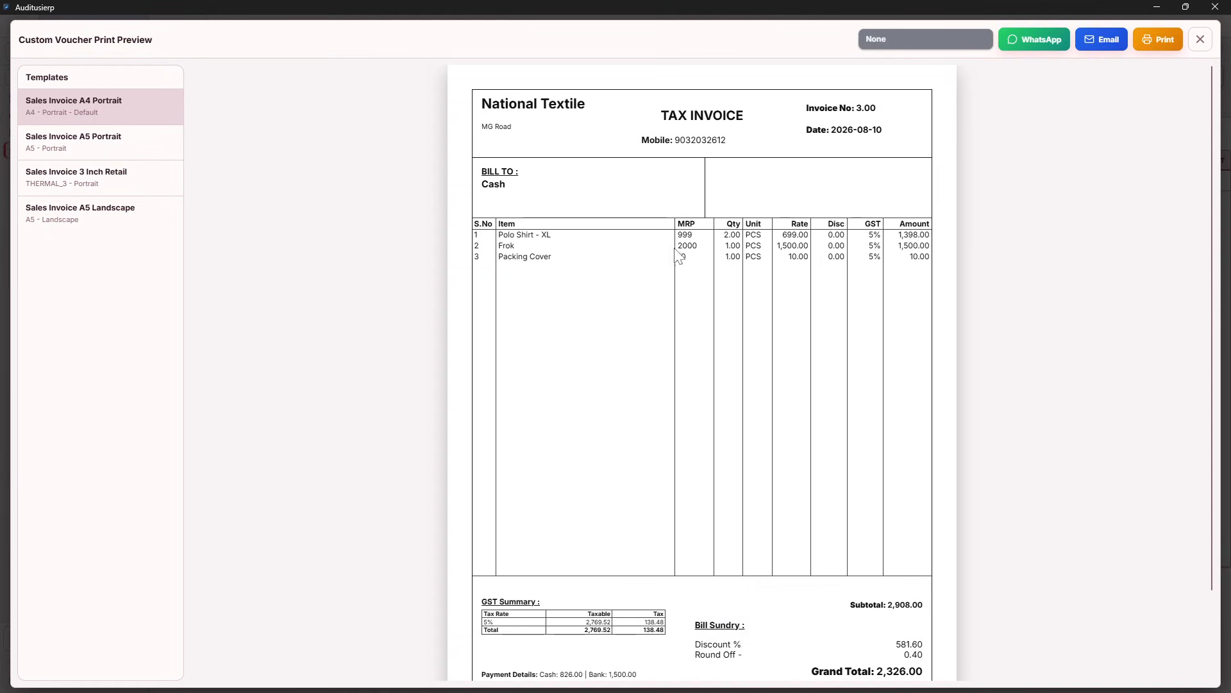
Preview voucher no. 3 in the 3 Inch Retail and A5 Portrait templates, then close the preview
scroll(772, 282, down, 2)
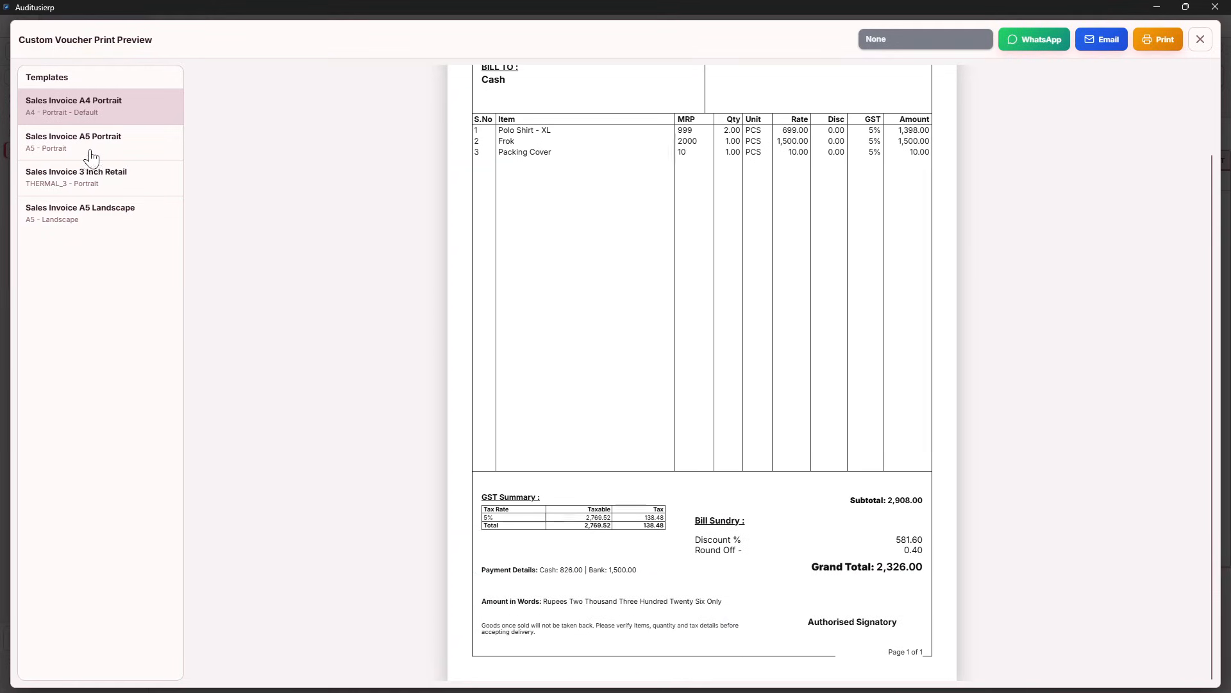
click(91, 155)
click(92, 177)
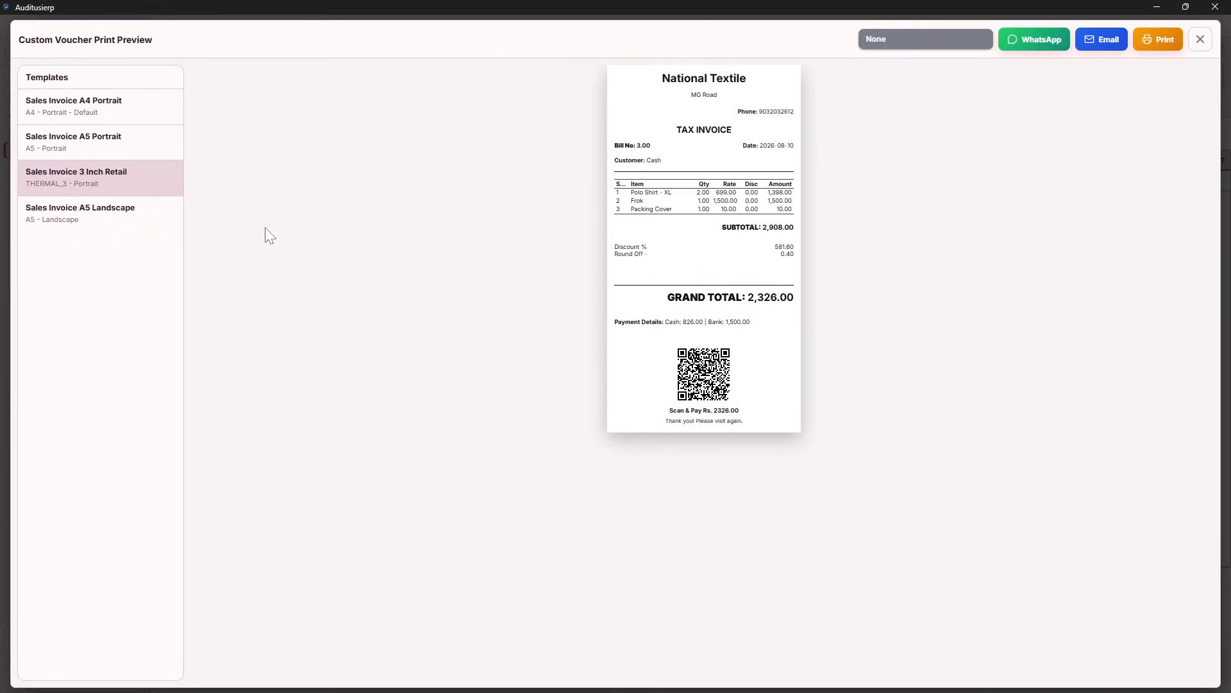
click(102, 147)
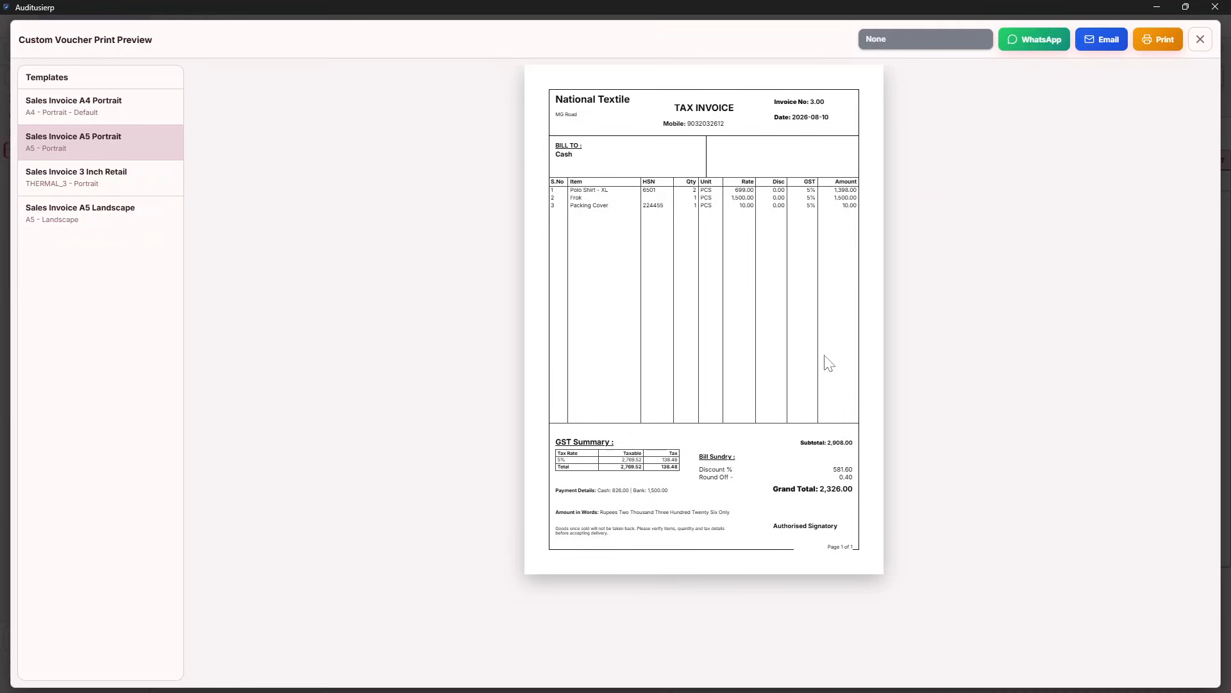
click(1200, 39)
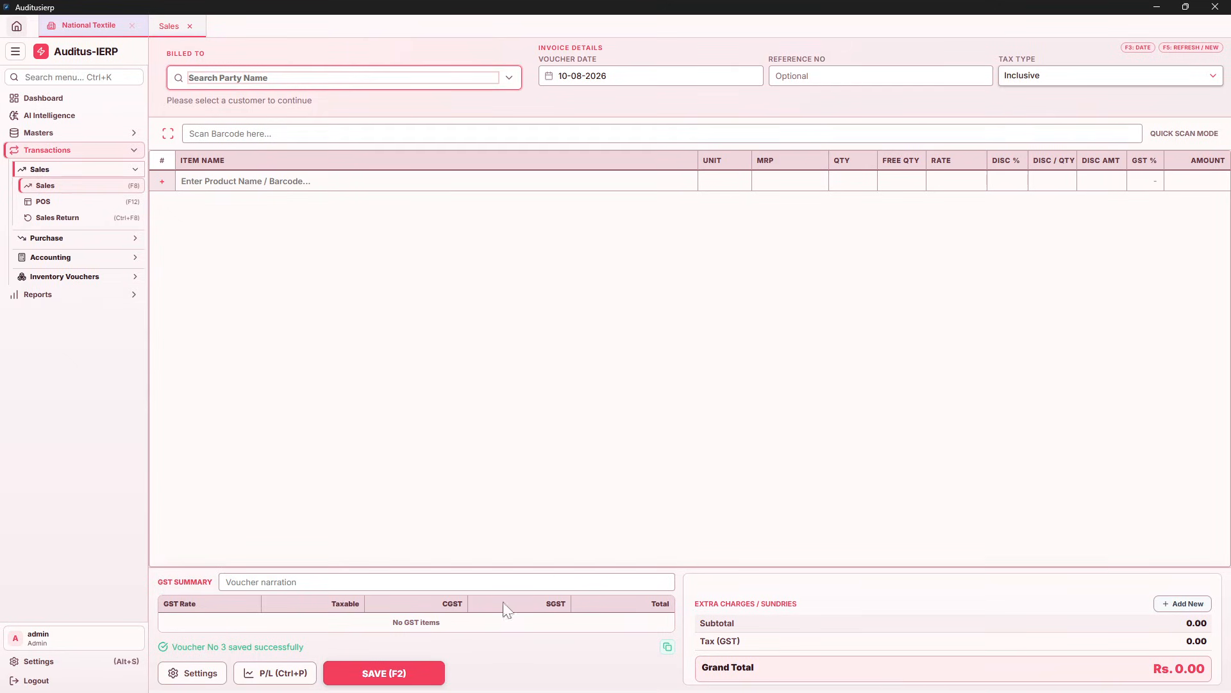
click(193, 673)
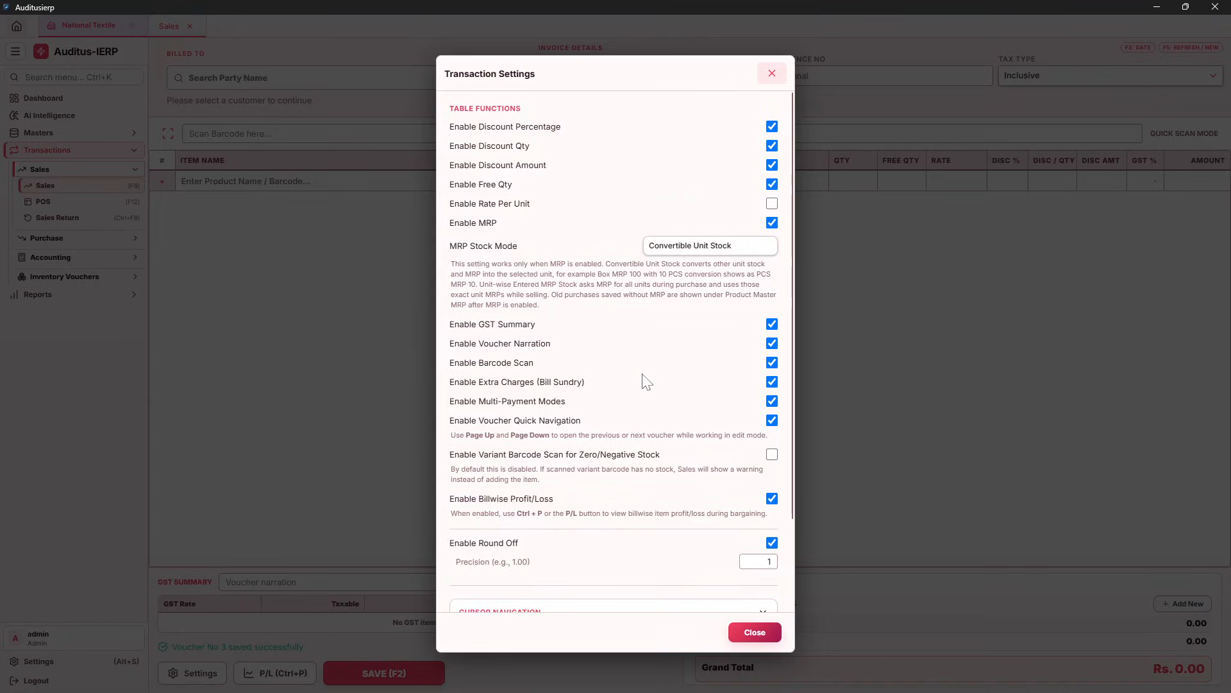
scroll(644, 385, down, 1)
scroll(644, 411, up, 2)
click(772, 73)
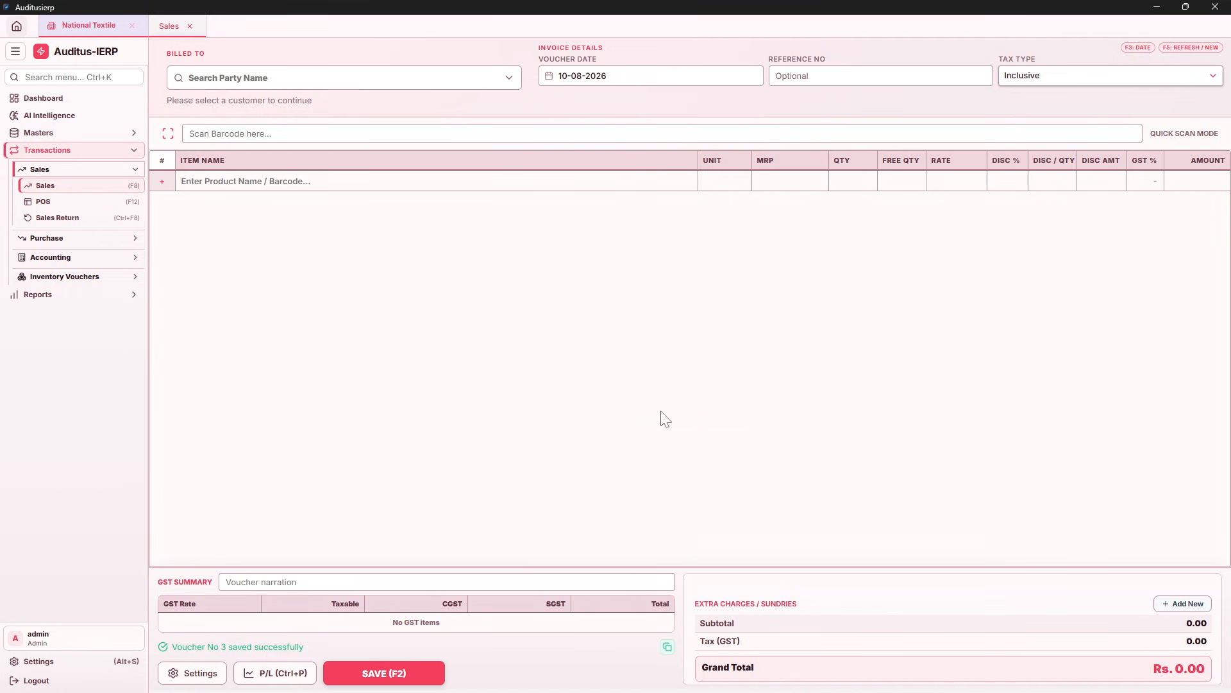